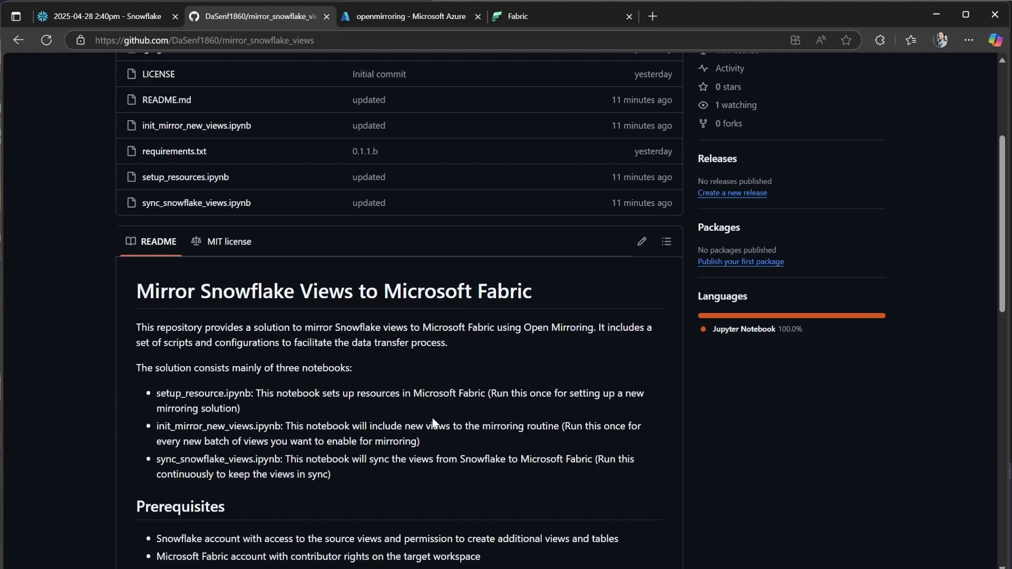
Read the repository README's notebook overview, prerequisites and set-up instructions for mirroring Snowflake views to Microsoft Fabric
{"action": "scroll", "coordinate": [414, 396], "scroll_direction": "down", "scroll_amount": 1}
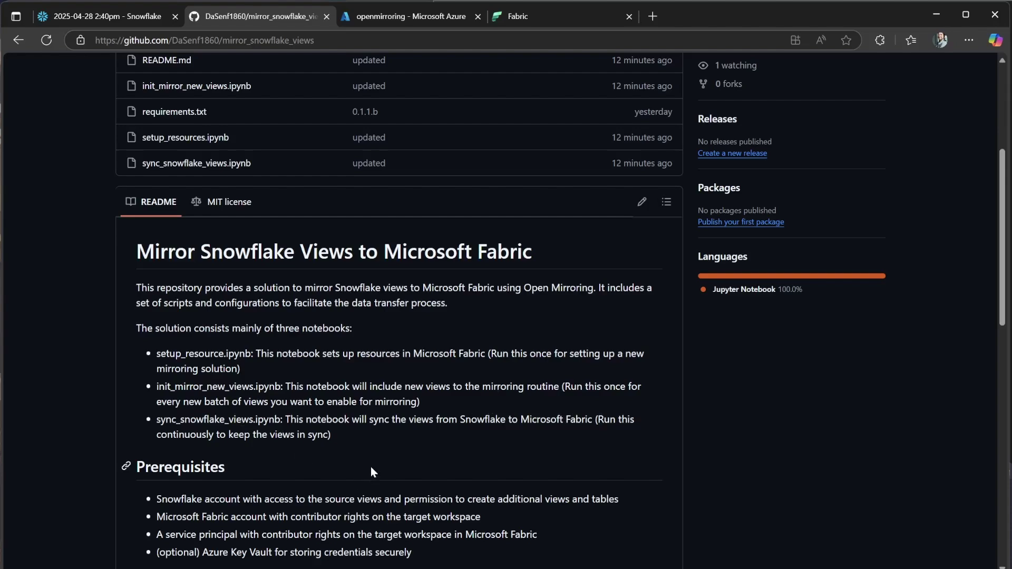
{"action": "scroll", "coordinate": [456, 400], "scroll_direction": "down", "scroll_amount": 1}
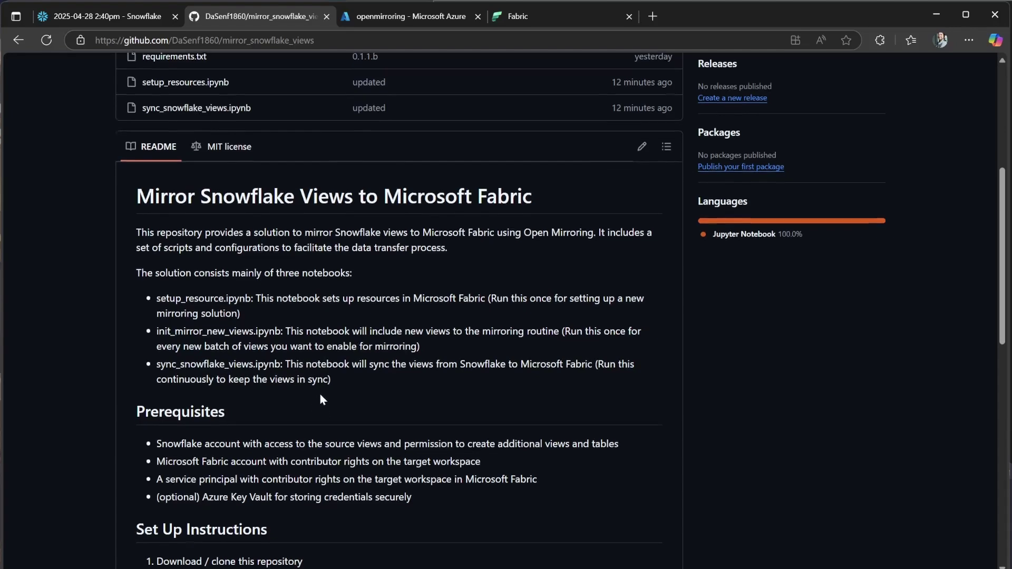
{"action": "scroll", "coordinate": [317, 404], "scroll_direction": "down", "scroll_amount": 1}
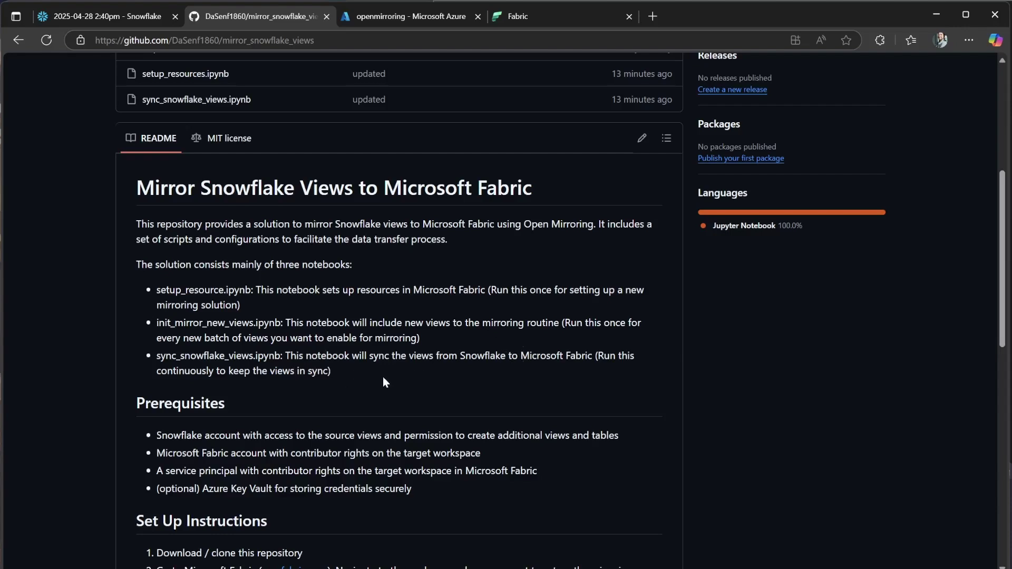
{"action": "scroll", "coordinate": [356, 370], "scroll_direction": "down", "scroll_amount": 2}
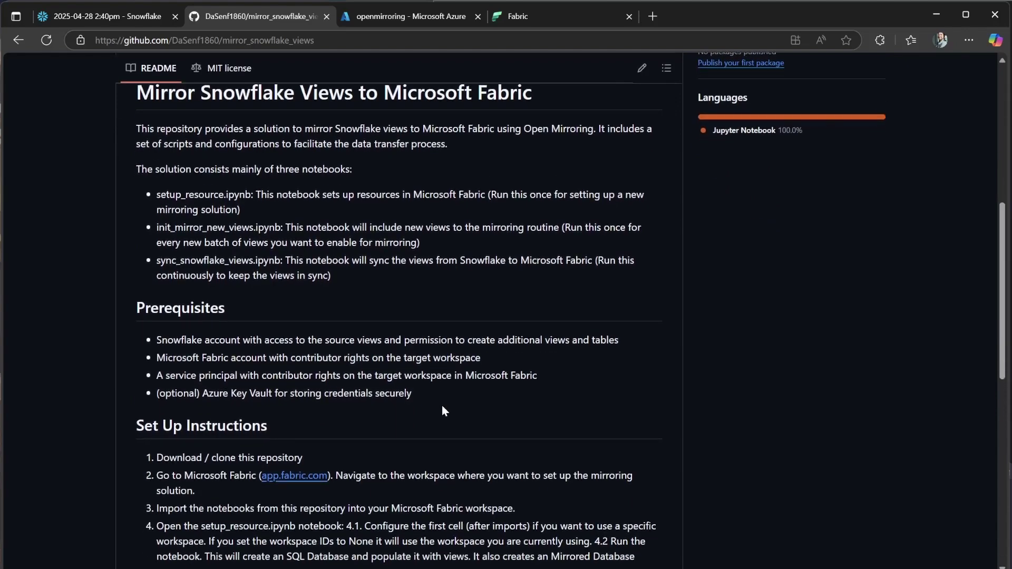
{"action": "scroll", "coordinate": [442, 407], "scroll_direction": "down", "scroll_amount": 1}
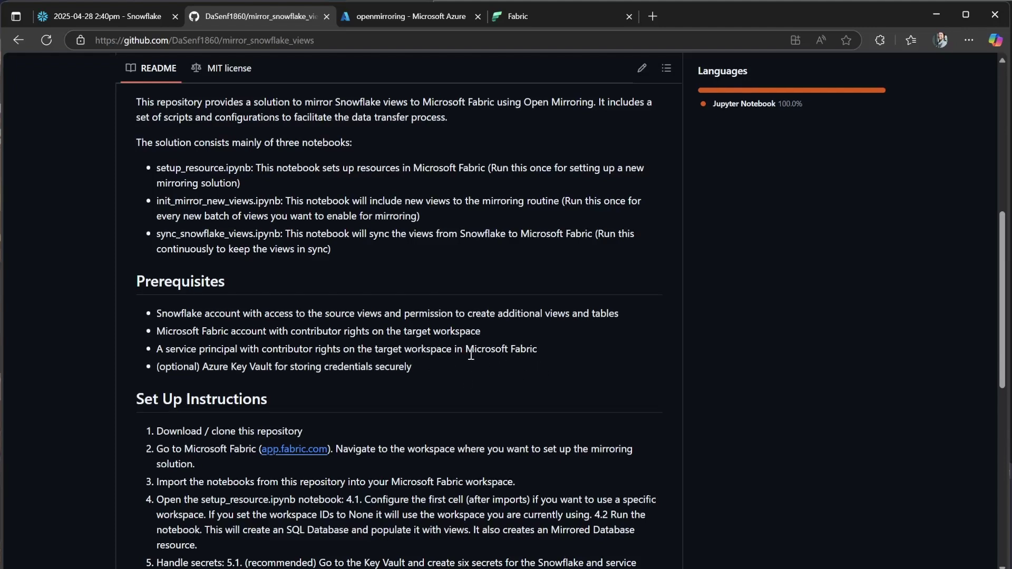
{"action": "scroll", "coordinate": [457, 390], "scroll_direction": "down", "scroll_amount": 1}
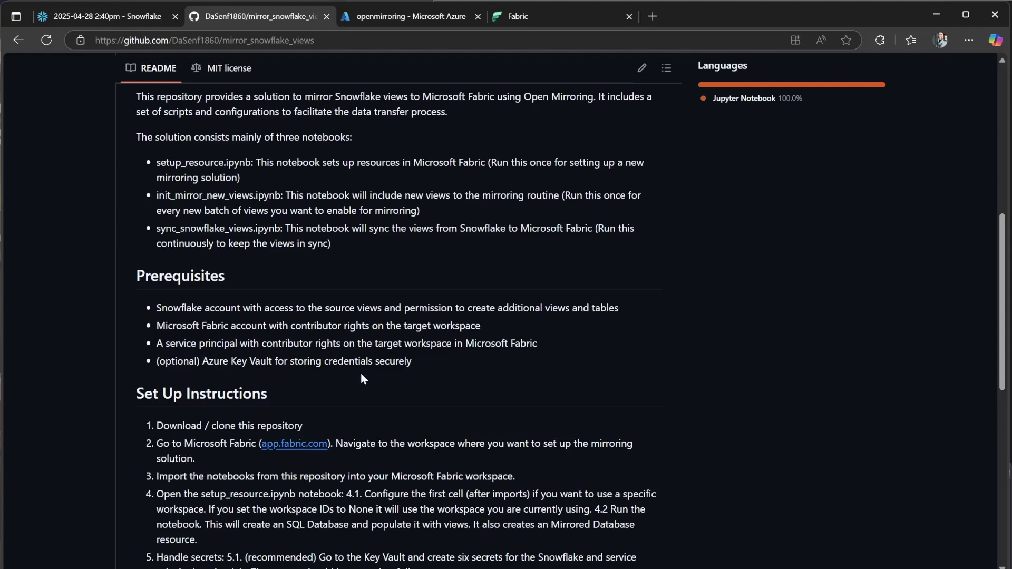
{"action": "scroll", "coordinate": [361, 374], "scroll_direction": "down", "scroll_amount": 3}
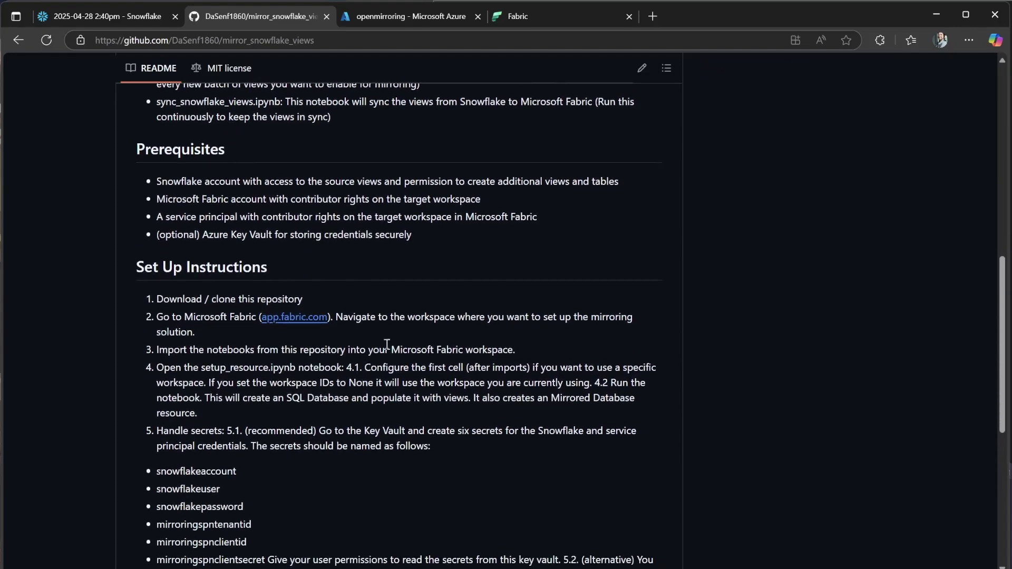
{"action": "scroll", "coordinate": [401, 364], "scroll_direction": "down", "scroll_amount": 2}
{"action": "scroll", "coordinate": [401, 364], "scroll_direction": "down", "scroll_amount": 1}
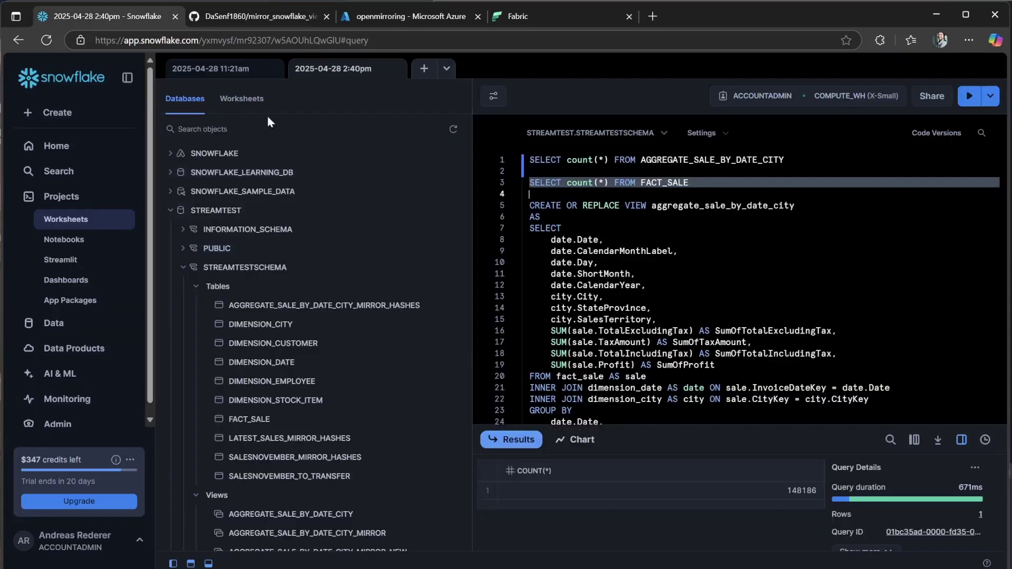
In the Snowflake worksheet, refresh the database object list and run the row count query on FACT_SALE
{"action": "scroll", "coordinate": [346, 303], "scroll_direction": "down", "scroll_amount": 3}
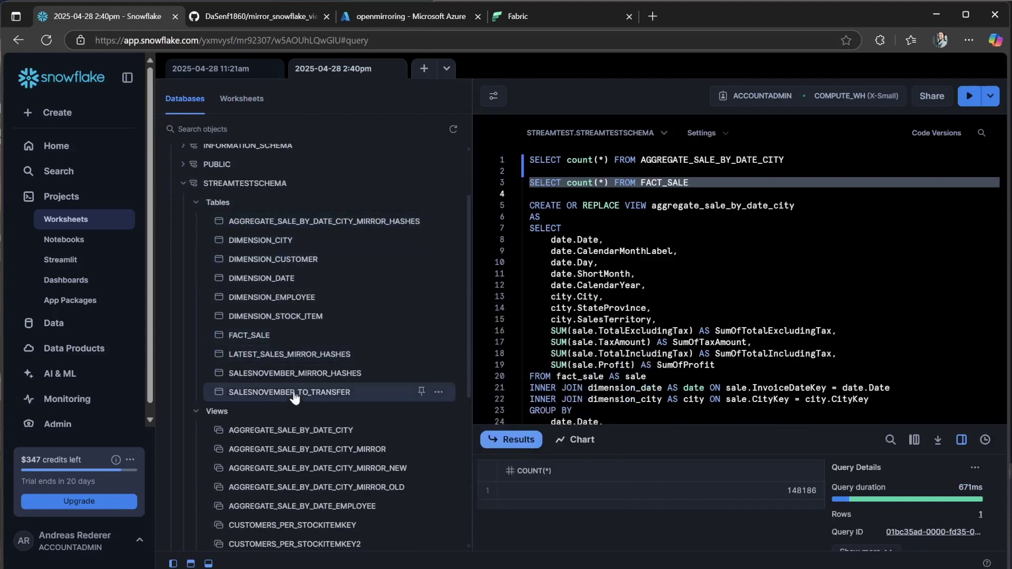
{"action": "left_click", "coordinate": [453, 129]}
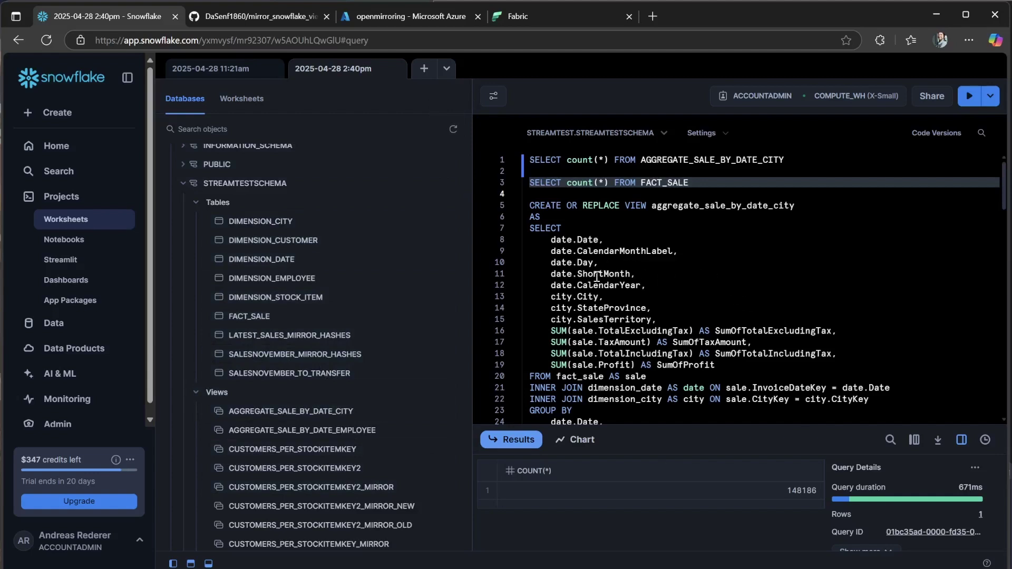
{"action": "left_click", "coordinate": [608, 185]}
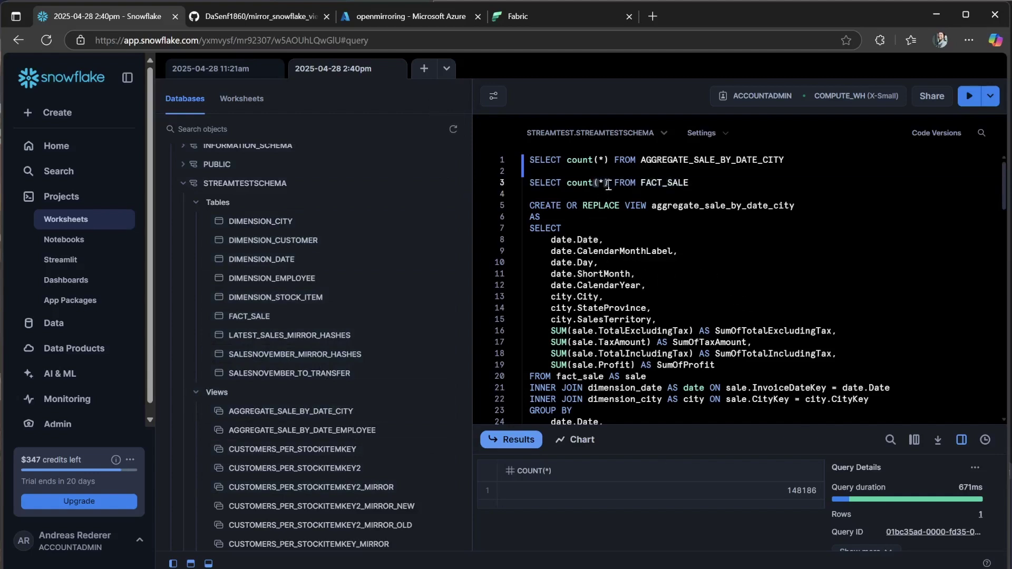
{"action": "left_click", "coordinate": [969, 96]}
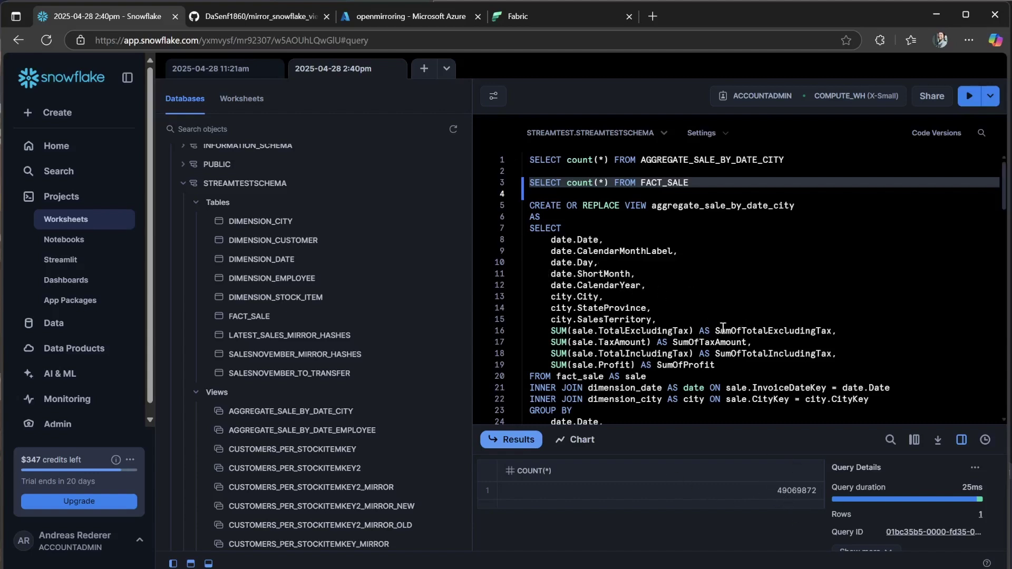
Examine the aggregate_sale_by_date_city view definition, including its selected date and city columns, aggregated sums, joins and GROUP BY clause
{"action": "scroll", "coordinate": [717, 306], "scroll_direction": "down", "scroll_amount": 2}
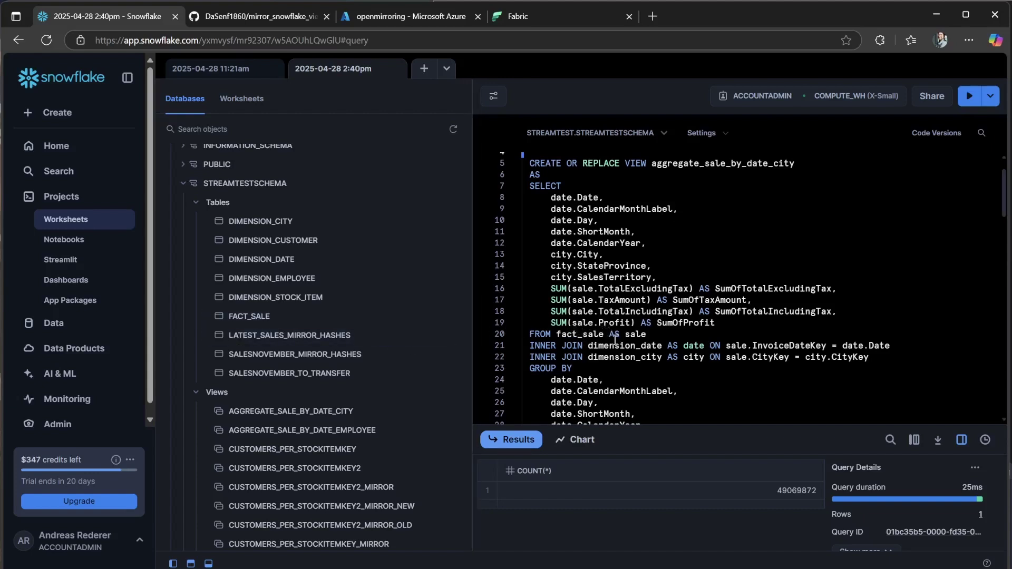
{"action": "scroll", "coordinate": [620, 336], "scroll_direction": "down", "scroll_amount": 3}
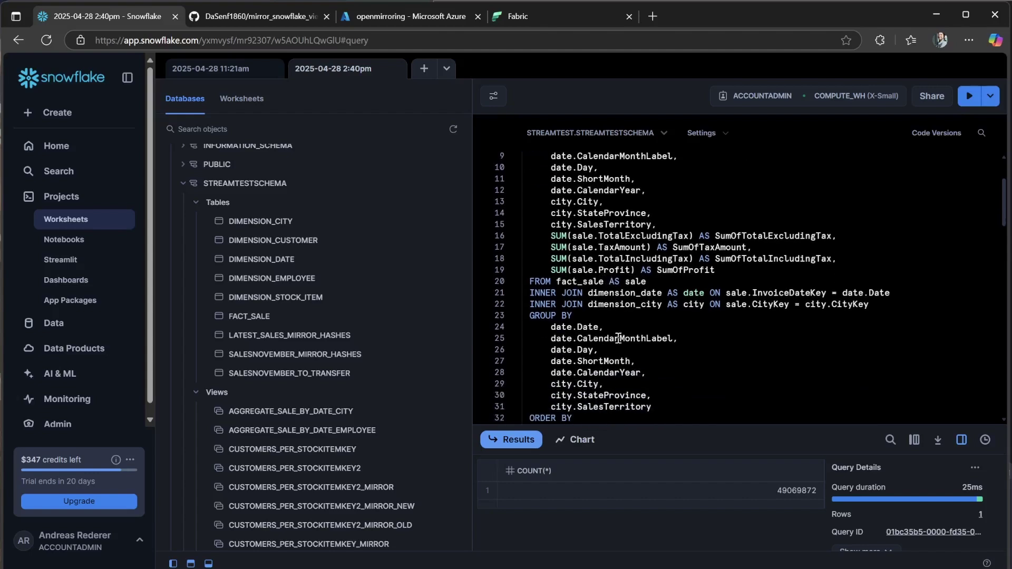
{"action": "left_click_drag", "start_coordinate": [653, 387], "coordinate": [565, 295]}
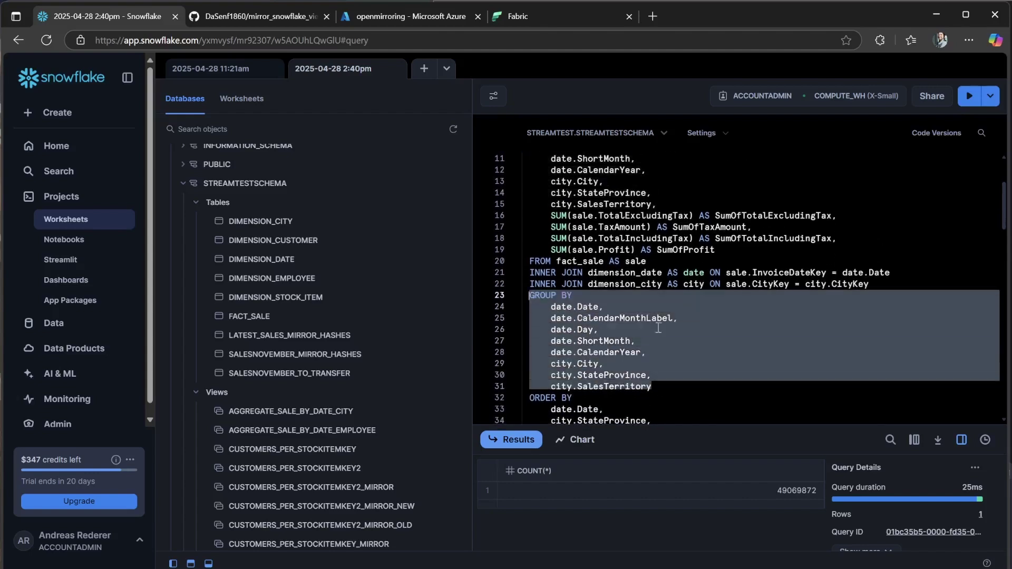
{"action": "left_click", "coordinate": [700, 344]}
{"action": "scroll", "coordinate": [707, 343], "scroll_direction": "down", "scroll_amount": 1}
{"action": "scroll", "coordinate": [701, 345], "scroll_direction": "up", "scroll_amount": 5}
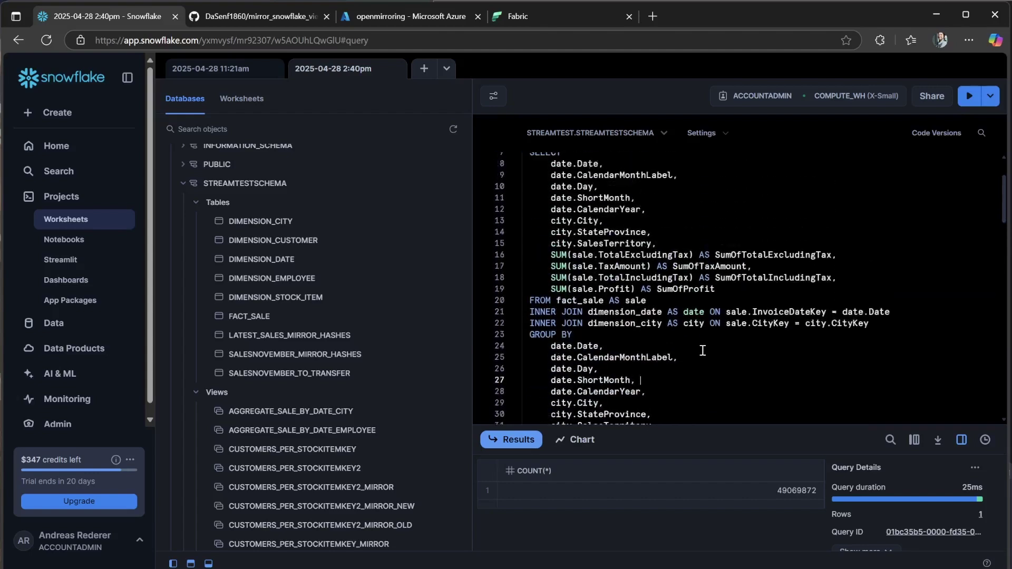
{"action": "left_click_drag", "start_coordinate": [562, 236], "coordinate": [697, 299]}
{"action": "left_click", "coordinate": [764, 294]}
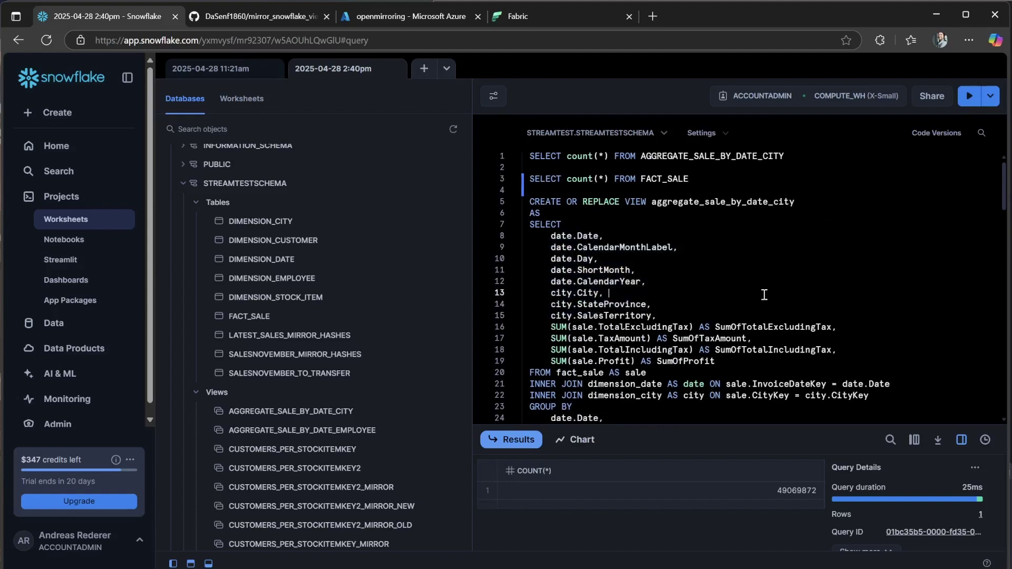
{"action": "left_click_drag", "start_coordinate": [659, 315], "coordinate": [511, 245]}
{"action": "left_click", "coordinate": [654, 323]}
{"action": "scroll", "coordinate": [707, 317], "scroll_direction": "up", "scroll_amount": 1}
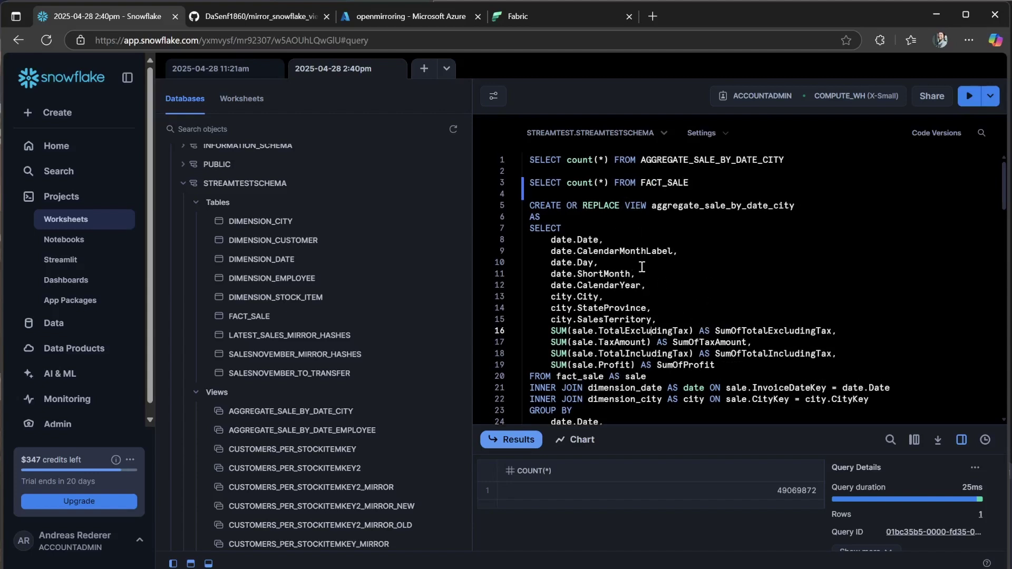
Run the row count query on AGGREGATE_SALE_BY_DATE_CITY and review the view's fact_sale source in its definition
{"action": "triple_click", "coordinate": [686, 160]}
{"action": "left_click", "coordinate": [963, 100]}
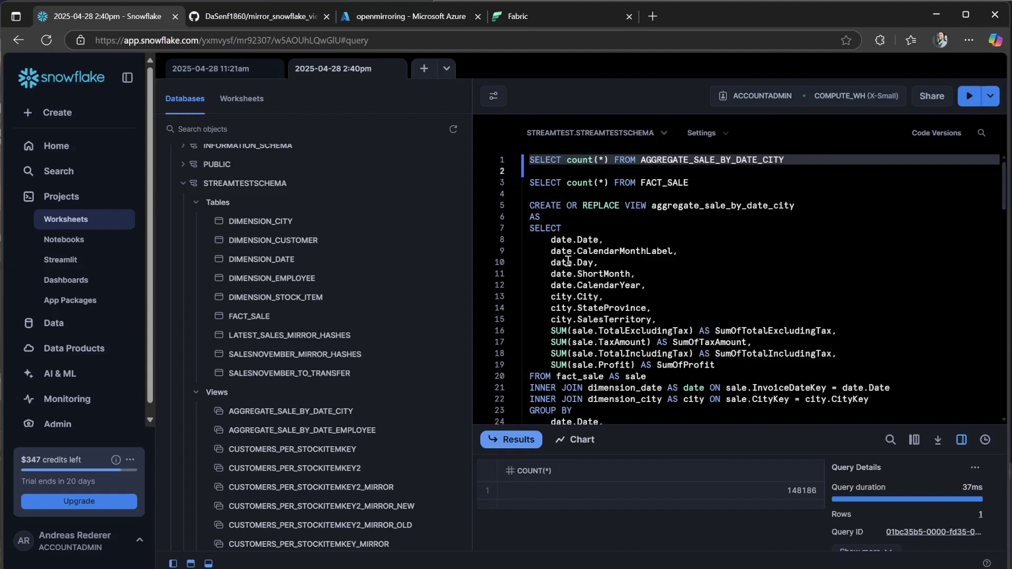
{"action": "left_click", "coordinate": [809, 260]}
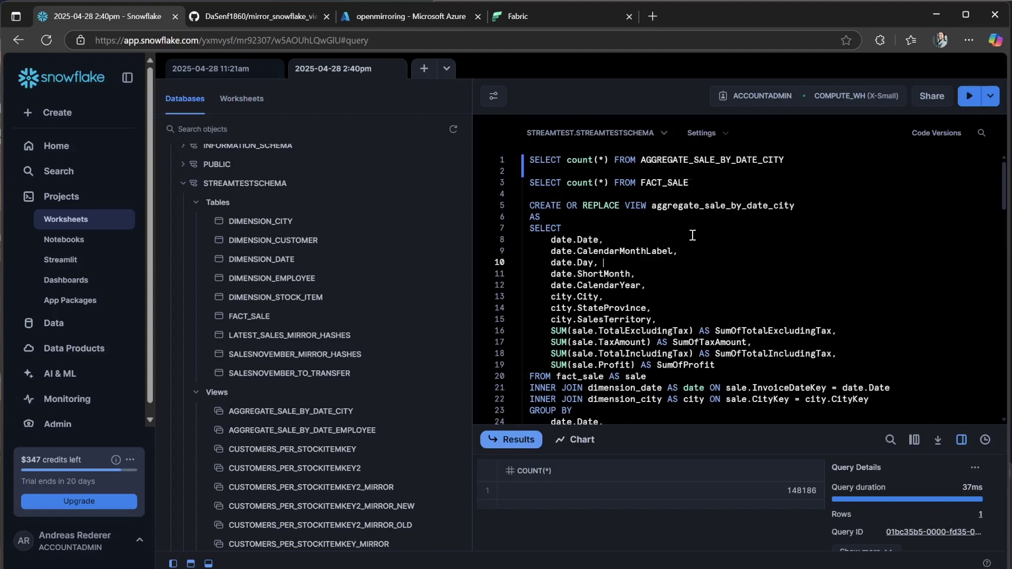
{"action": "left_click_drag", "start_coordinate": [529, 376], "coordinate": [679, 379]}
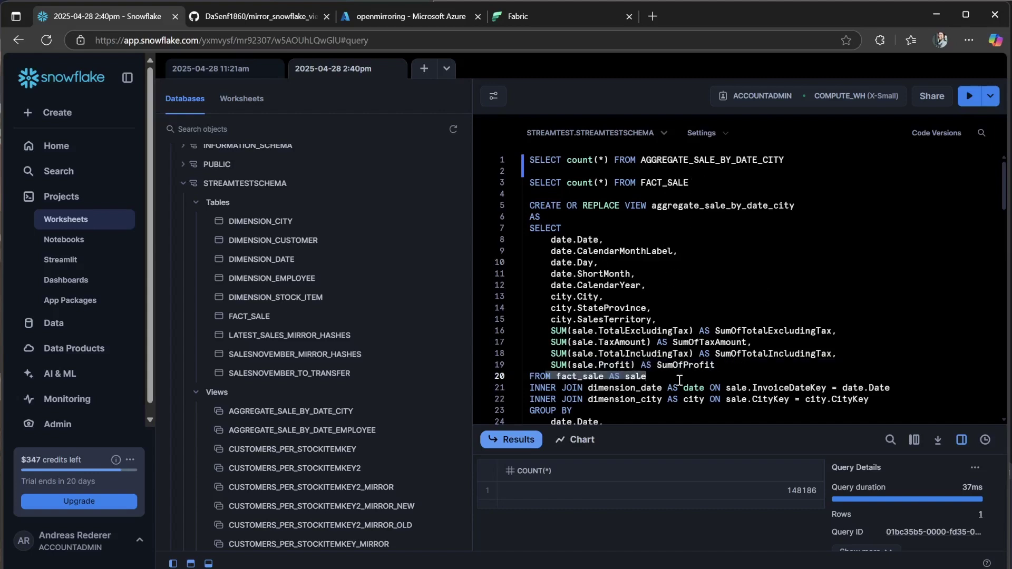
{"action": "left_click", "coordinate": [743, 205]}
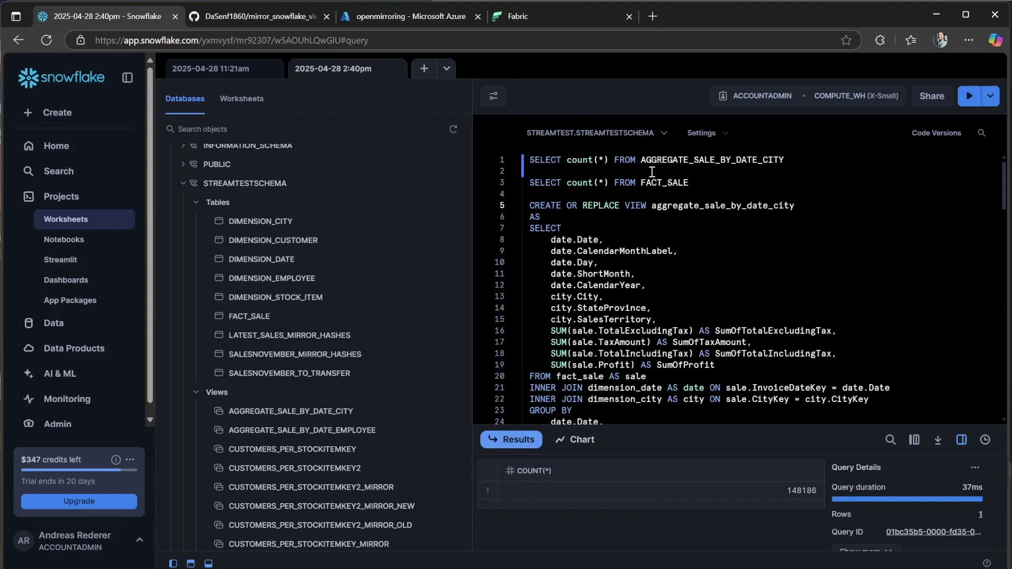
{"action": "left_click_drag", "start_coordinate": [802, 164], "coordinate": [530, 161]}
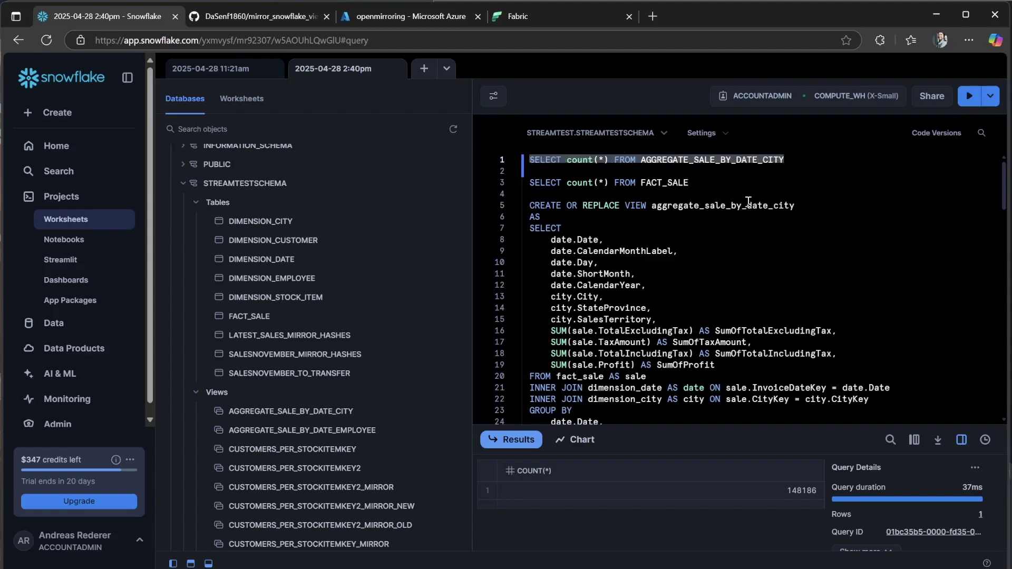
{"action": "left_click", "coordinate": [637, 183]}
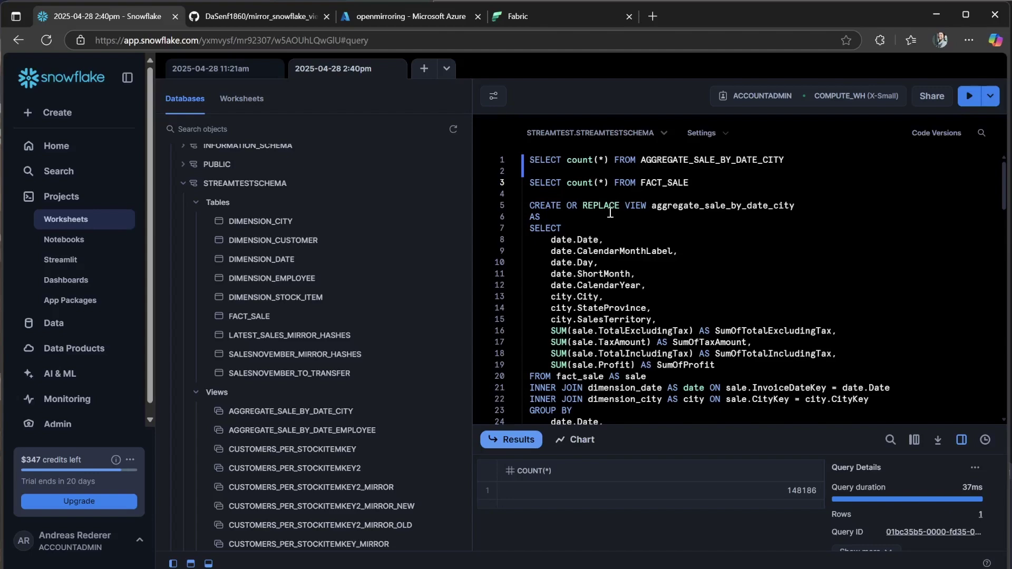
Switch to Microsoft Fabric and create a workspace named snowflakemirror, keeping the Fabric capacity license mode
{"action": "left_click", "coordinate": [512, 24]}
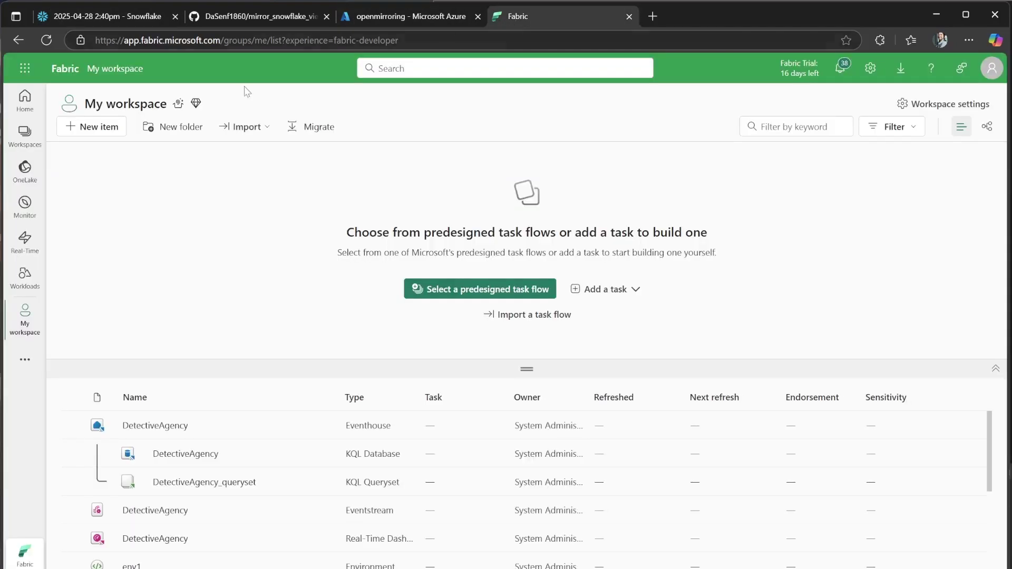
{"action": "left_click", "coordinate": [26, 136]}
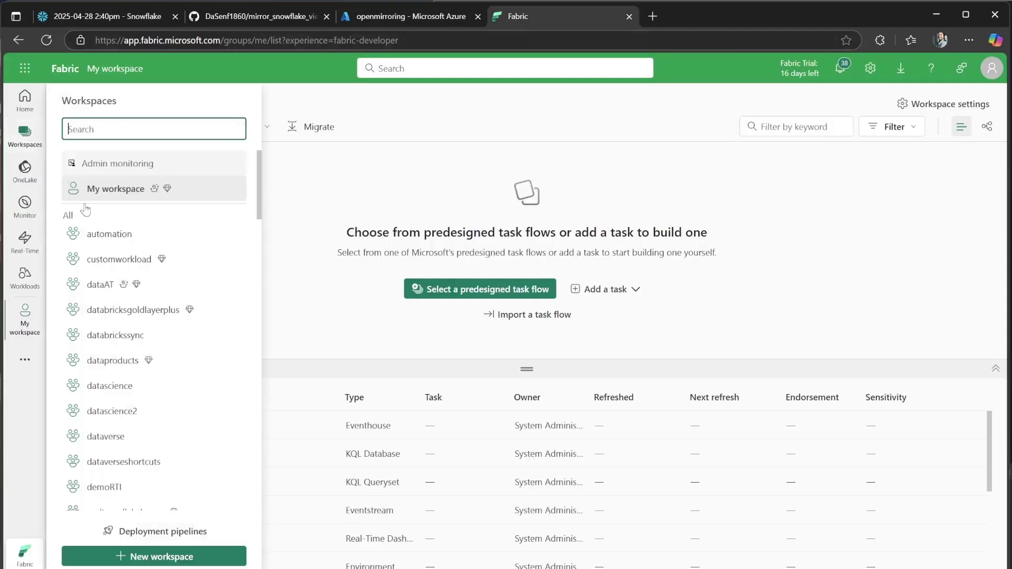
{"action": "left_click", "coordinate": [157, 559]}
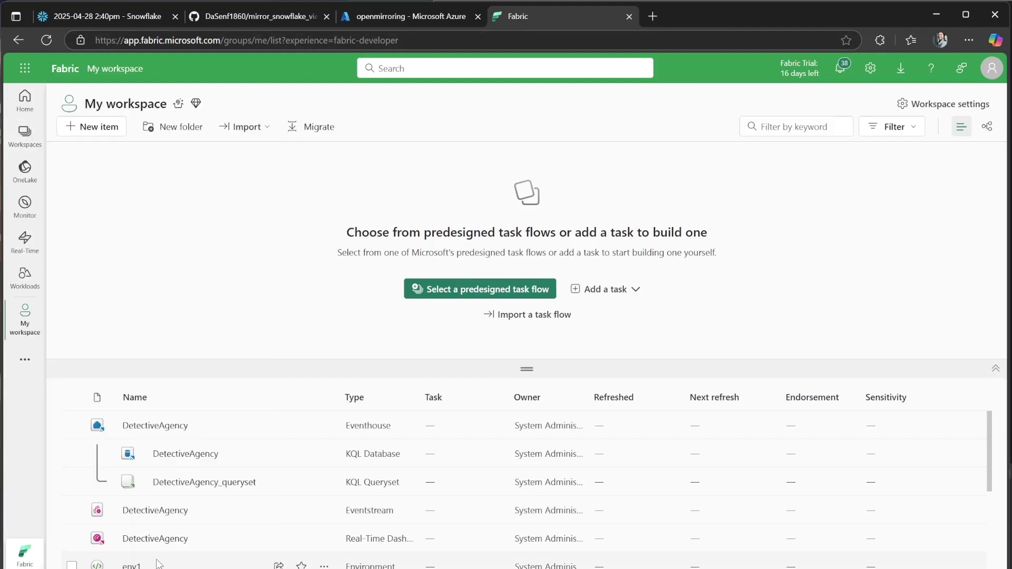
{"action": "left_click", "coordinate": [718, 149]}
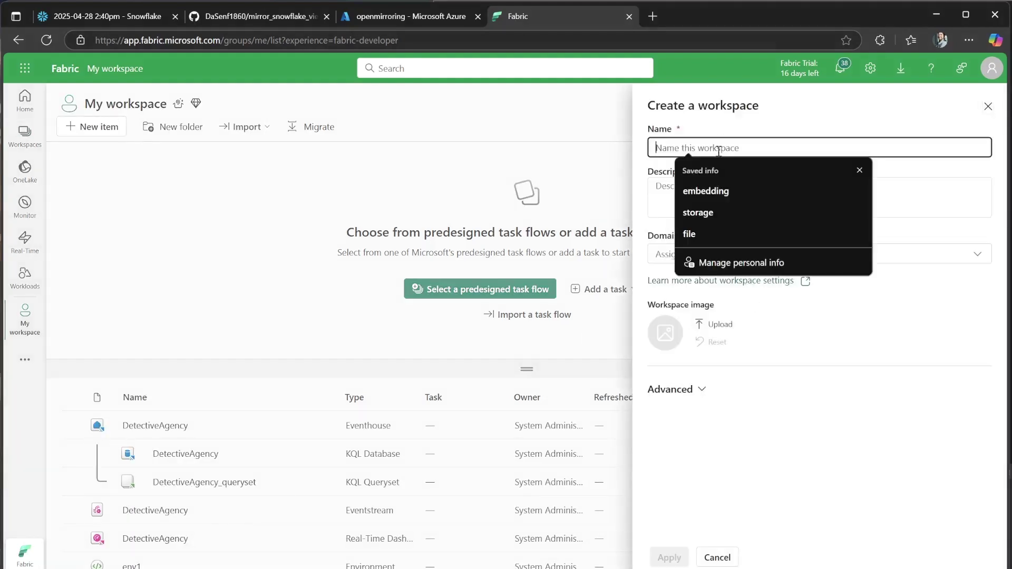
{"action": "type", "text": "snowflakemirror"}
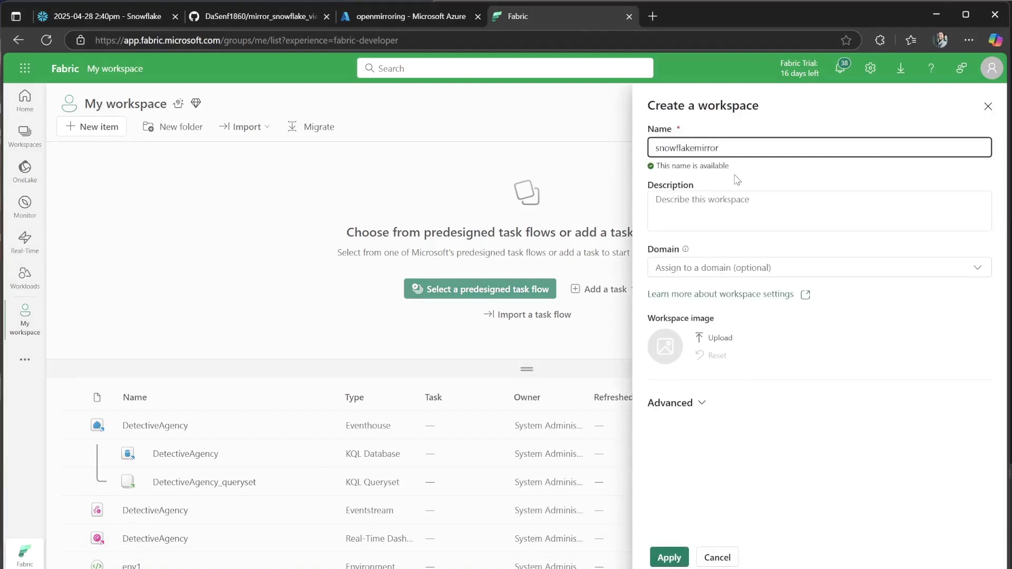
{"action": "left_click", "coordinate": [692, 413]}
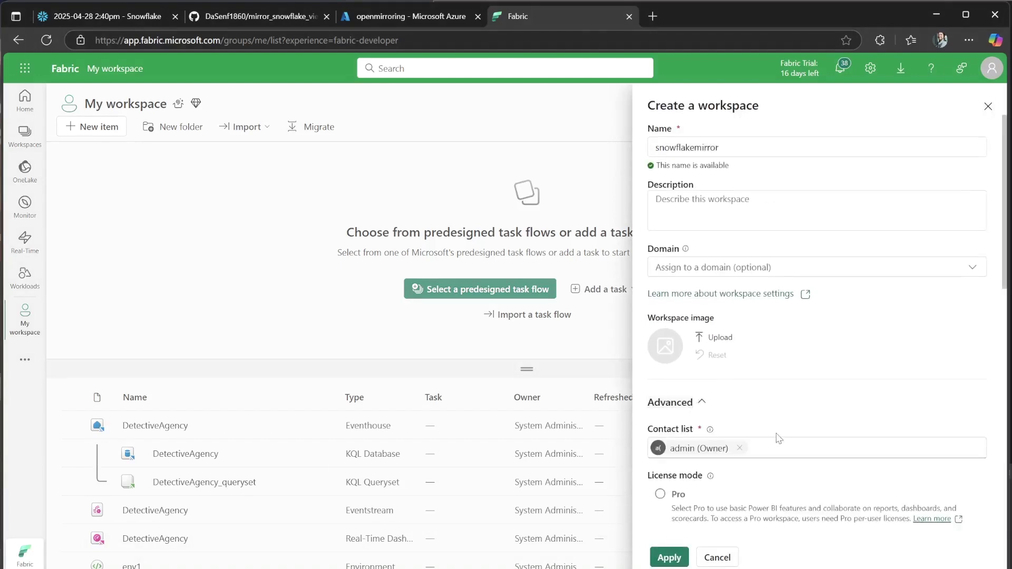
{"action": "scroll", "coordinate": [775, 437], "scroll_direction": "down", "scroll_amount": 10}
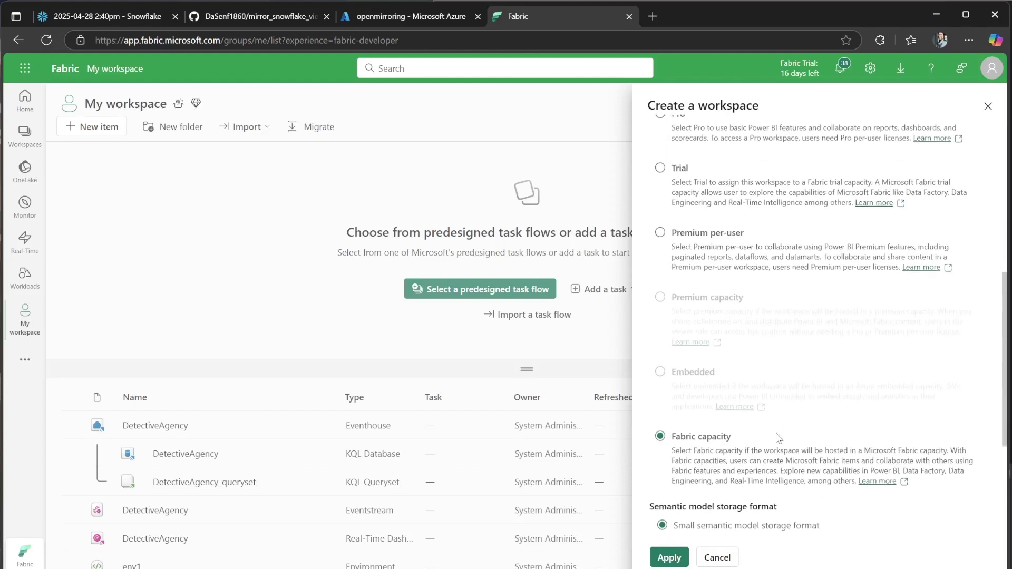
{"action": "left_click", "coordinate": [668, 557]}
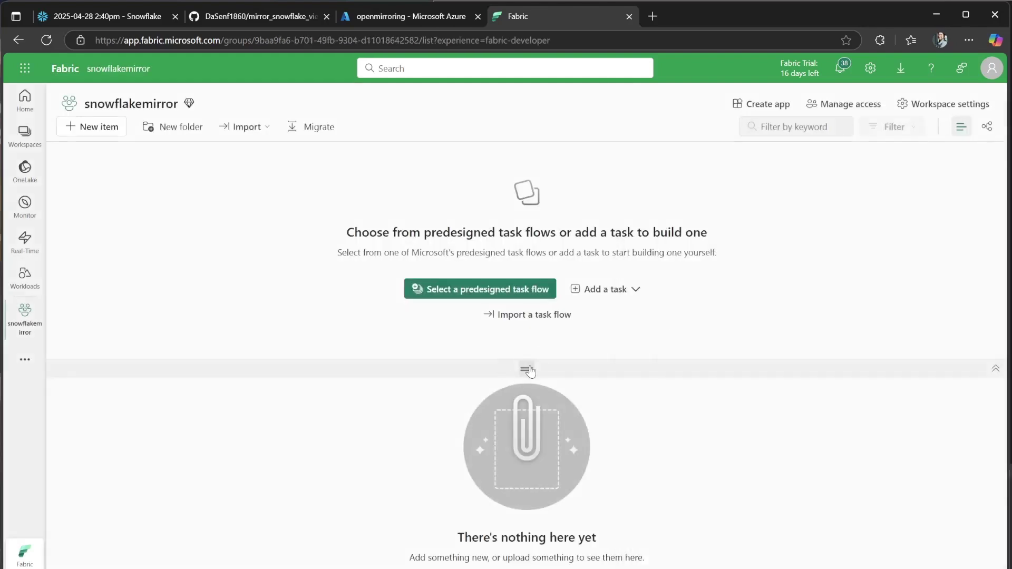
Collapse the task flow area of the snowflakemirror workspace, and briefly open its workspace settings
{"action": "left_click_drag", "start_coordinate": [529, 372], "coordinate": [543, 173]}
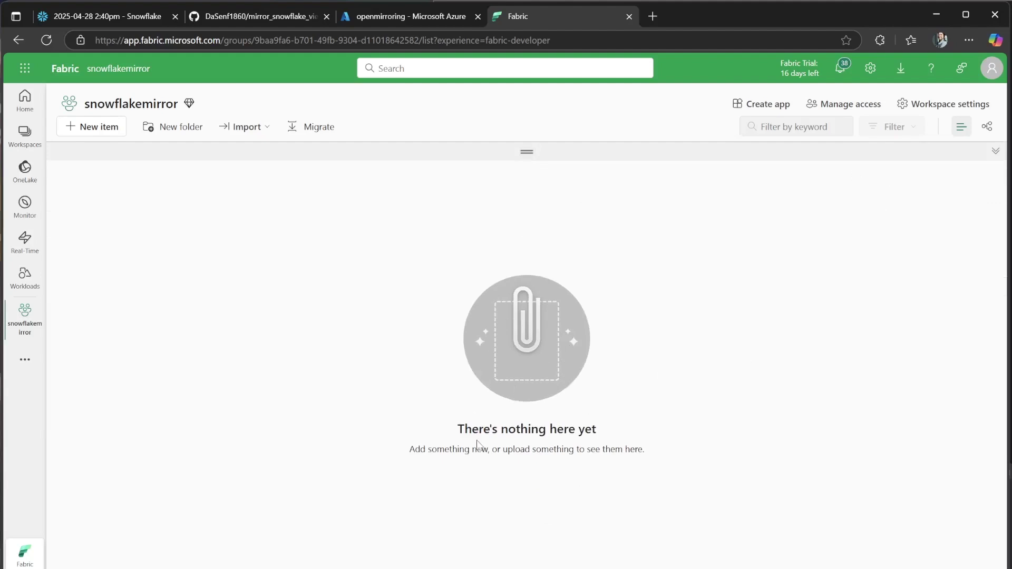
{"action": "left_click", "coordinate": [974, 112]}
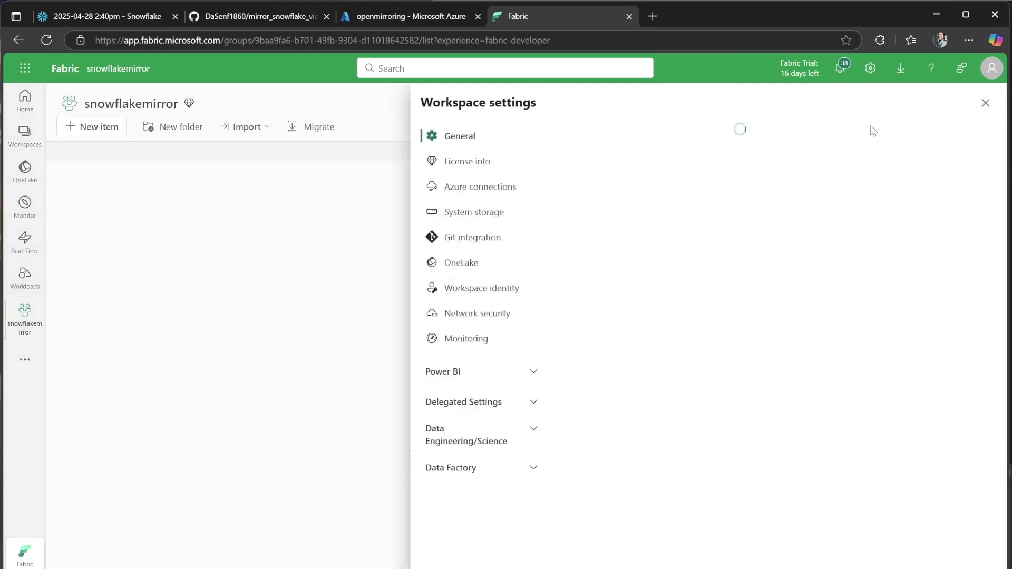
{"action": "left_click", "coordinate": [985, 103]}
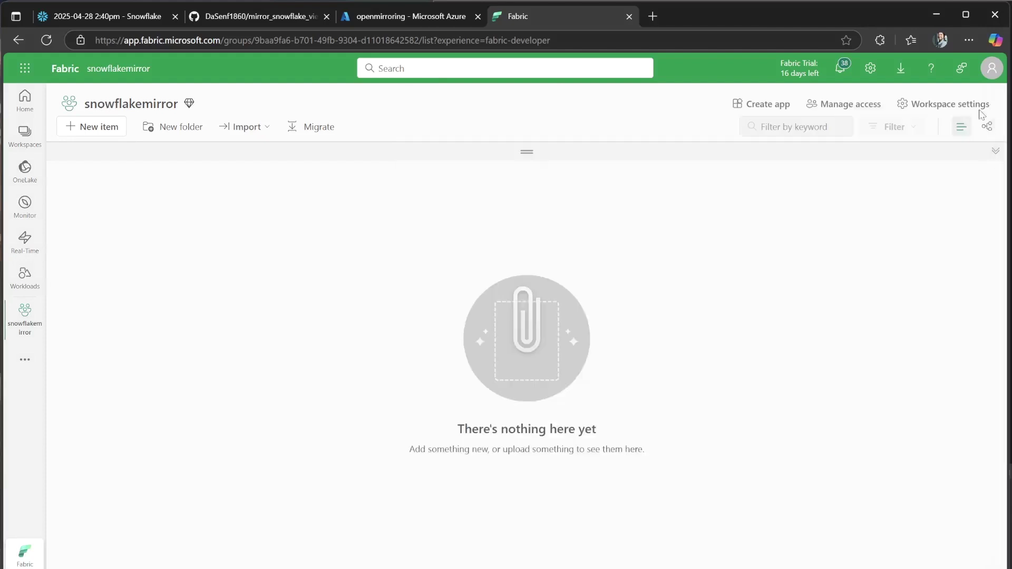
Grant the openmirroringsnowflake service principal Contributor access to the snowflakemirror workspace
{"action": "left_click", "coordinate": [838, 105]}
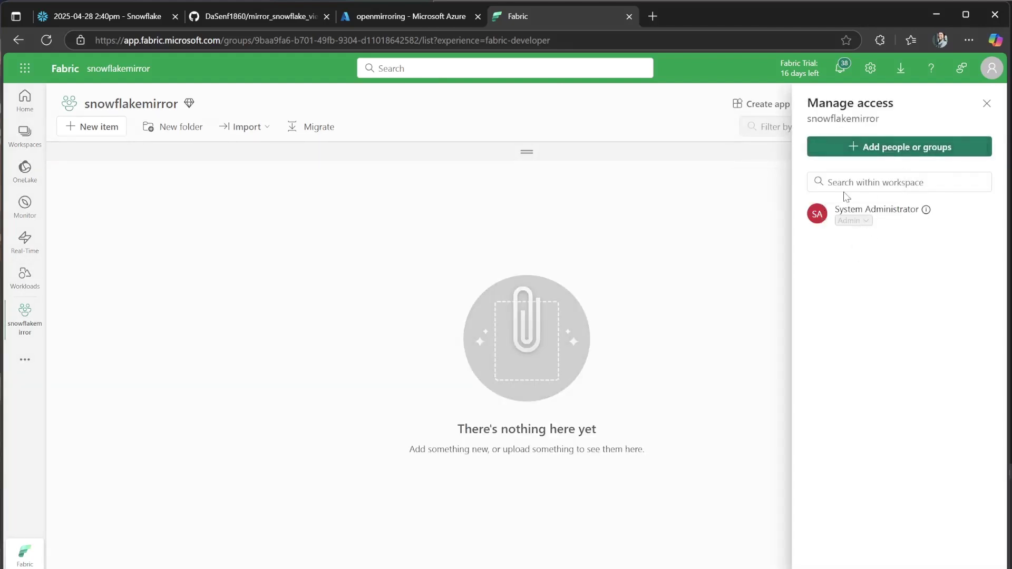
{"action": "left_click", "coordinate": [891, 152]}
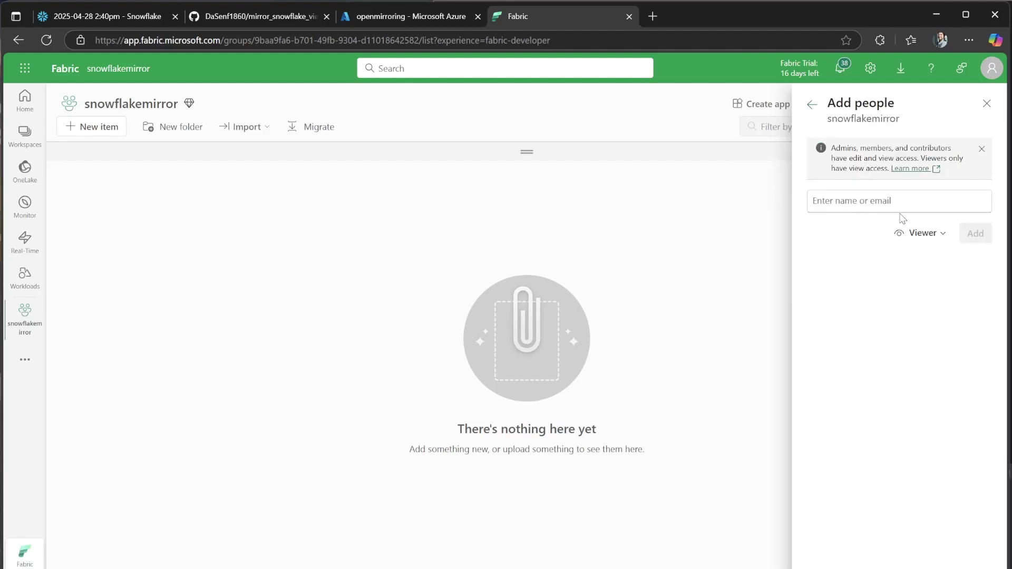
{"action": "left_click", "coordinate": [881, 201]}
{"action": "type", "text": "op"}
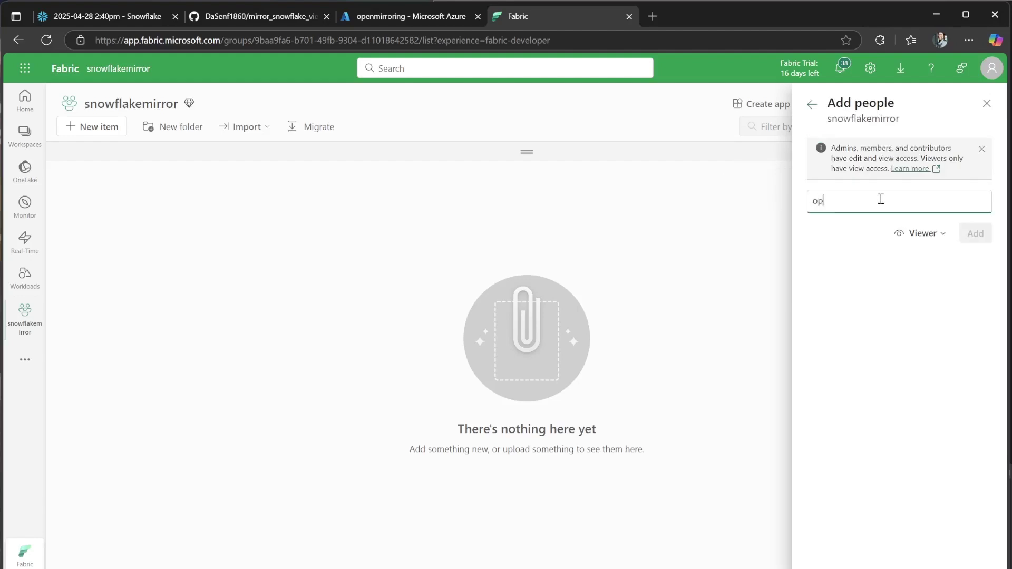
{"action": "type", "text": "enmirror"}
{"action": "left_click", "coordinate": [897, 261]}
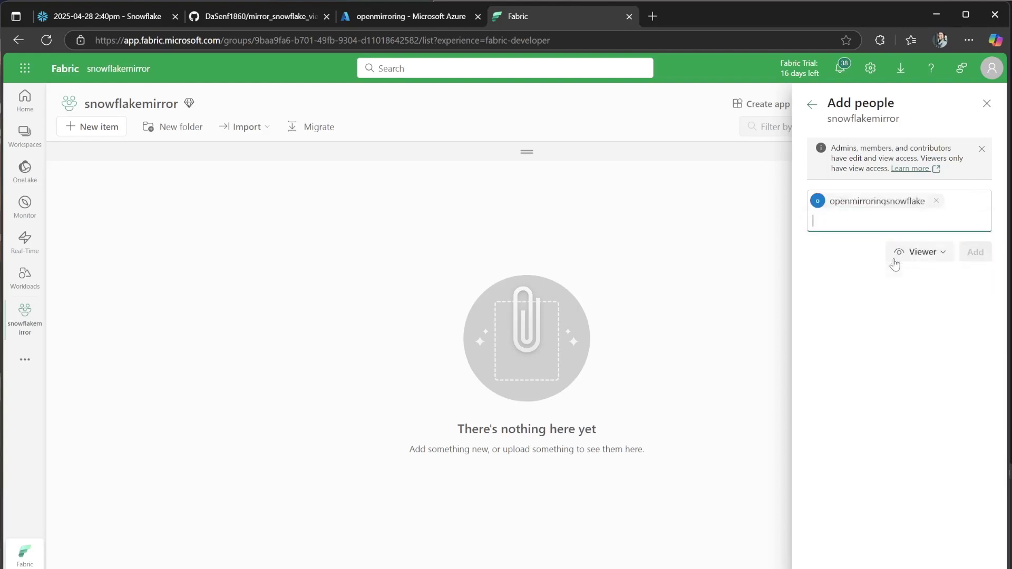
{"action": "left_click", "coordinate": [934, 252]}
{"action": "left_click", "coordinate": [922, 328]}
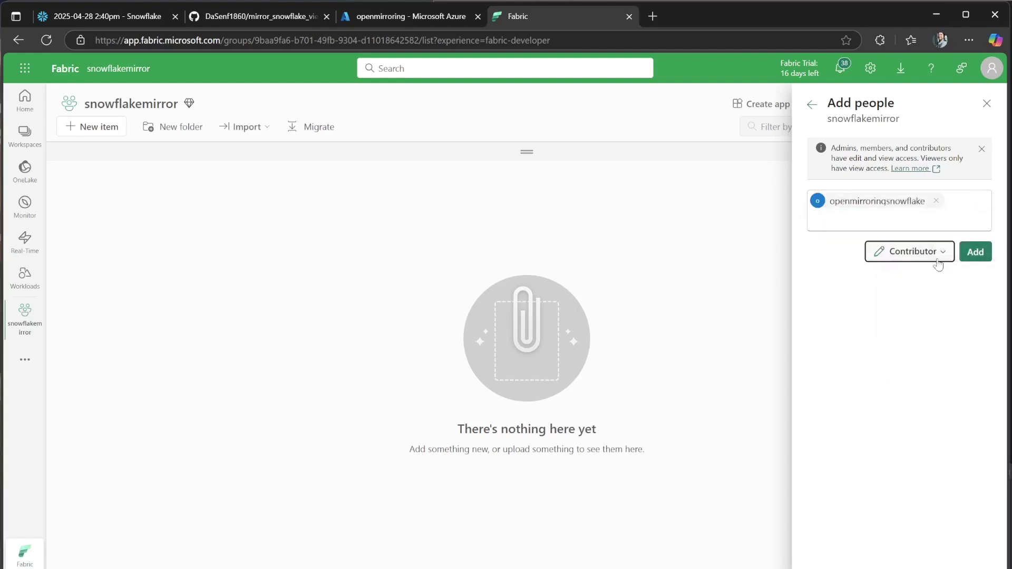
{"action": "left_click", "coordinate": [974, 252]}
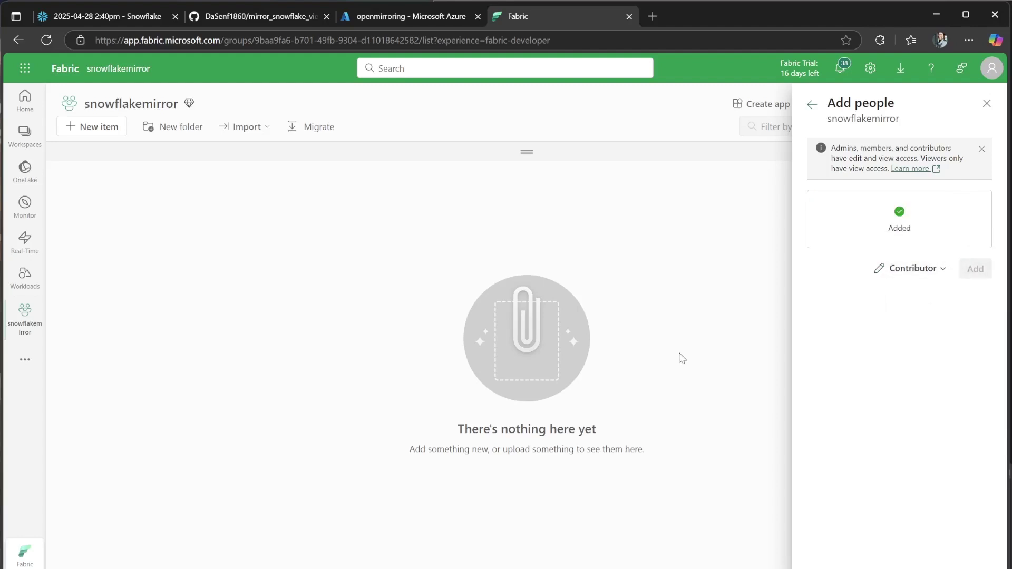
{"action": "left_click", "coordinate": [986, 104]}
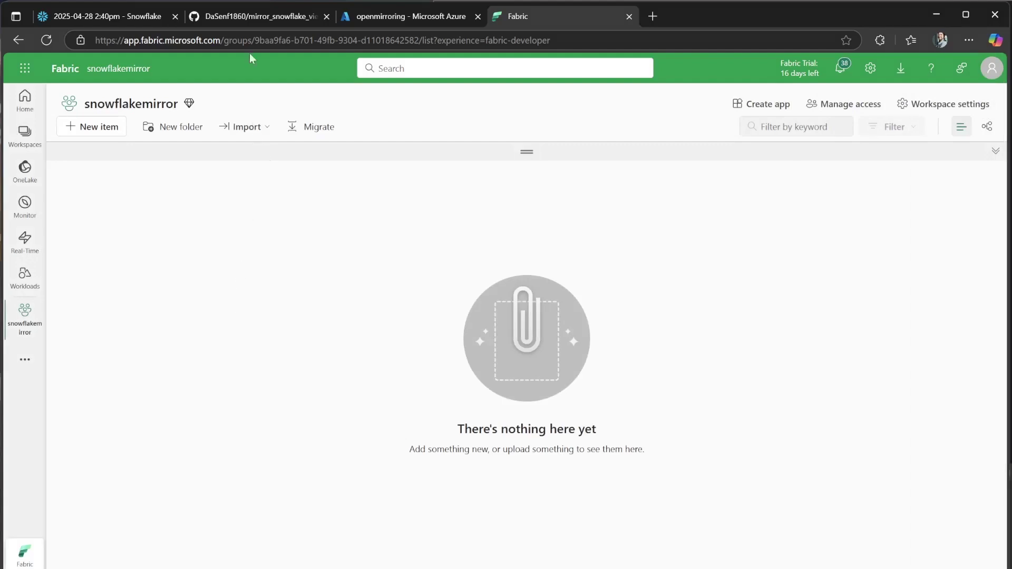
Switch to the GitHub repository README and review the prerequisites and set-up instructions for downloading the repository and importing its notebooks
{"action": "left_click", "coordinate": [256, 15]}
{"action": "left_click_drag", "start_coordinate": [168, 224], "coordinate": [303, 224]}
{"action": "left_click", "coordinate": [267, 313]}
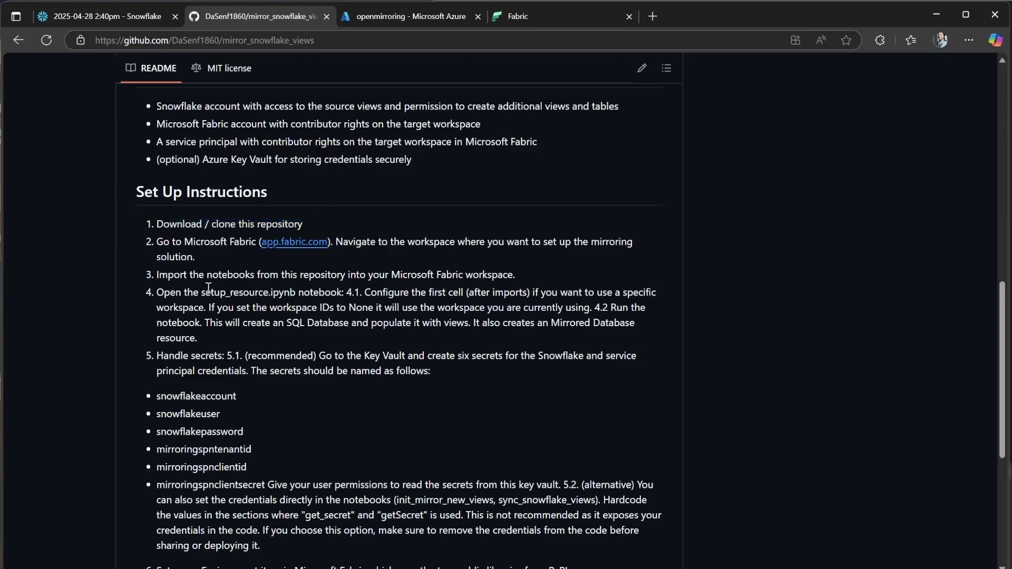
{"action": "left_click_drag", "start_coordinate": [169, 224], "coordinate": [197, 224]}
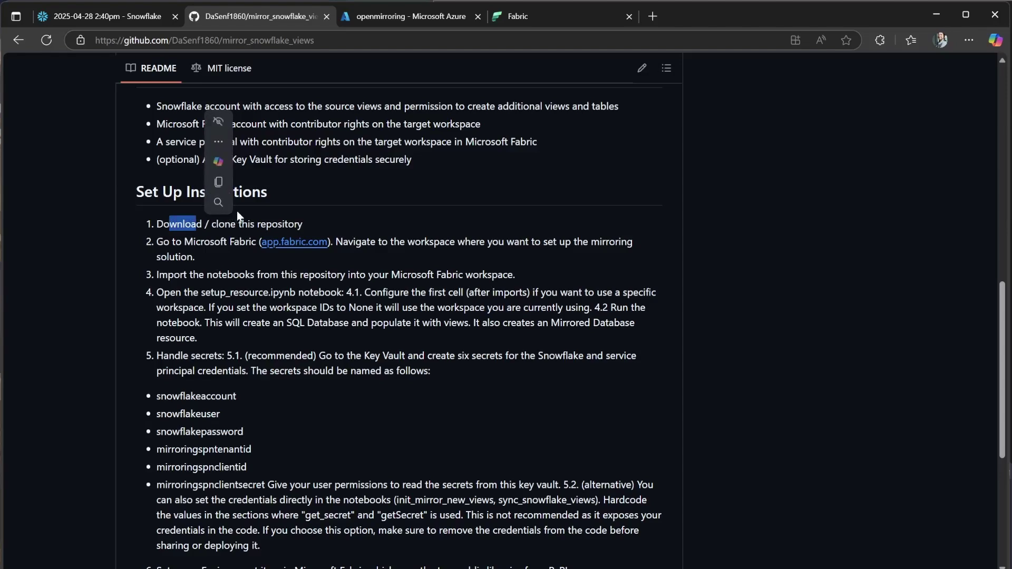
{"action": "left_click_drag", "start_coordinate": [238, 338], "coordinate": [242, 327]}
{"action": "left_click", "coordinate": [231, 290]}
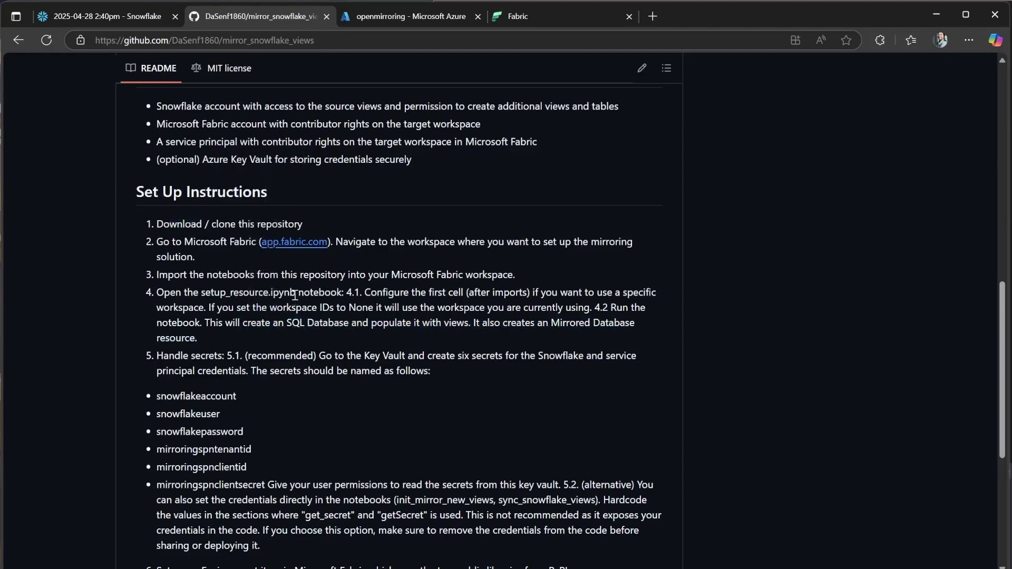
{"action": "scroll", "coordinate": [399, 246], "scroll_direction": "up", "scroll_amount": 8}
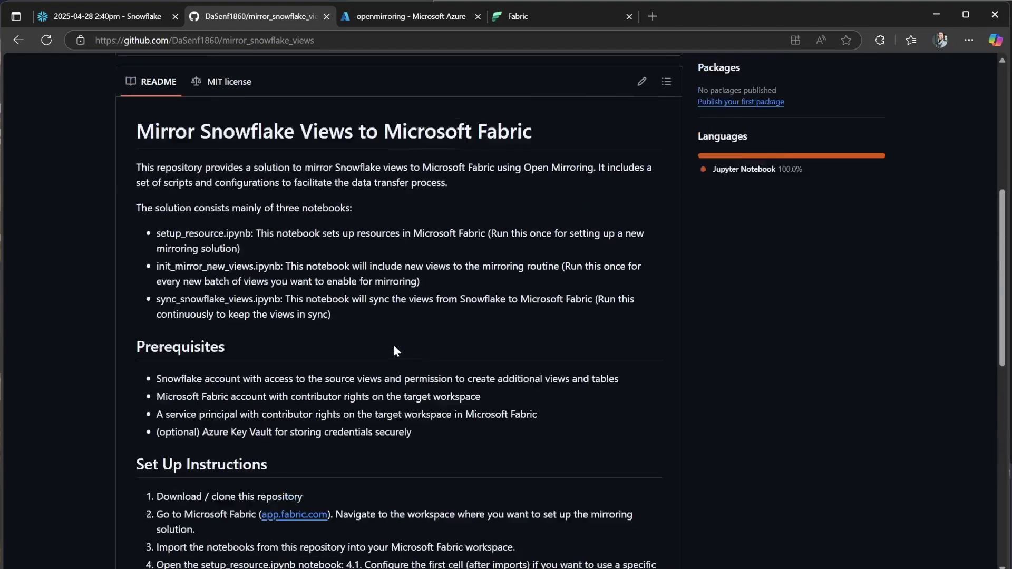
{"action": "scroll", "coordinate": [321, 346], "scroll_direction": "down", "scroll_amount": 6}
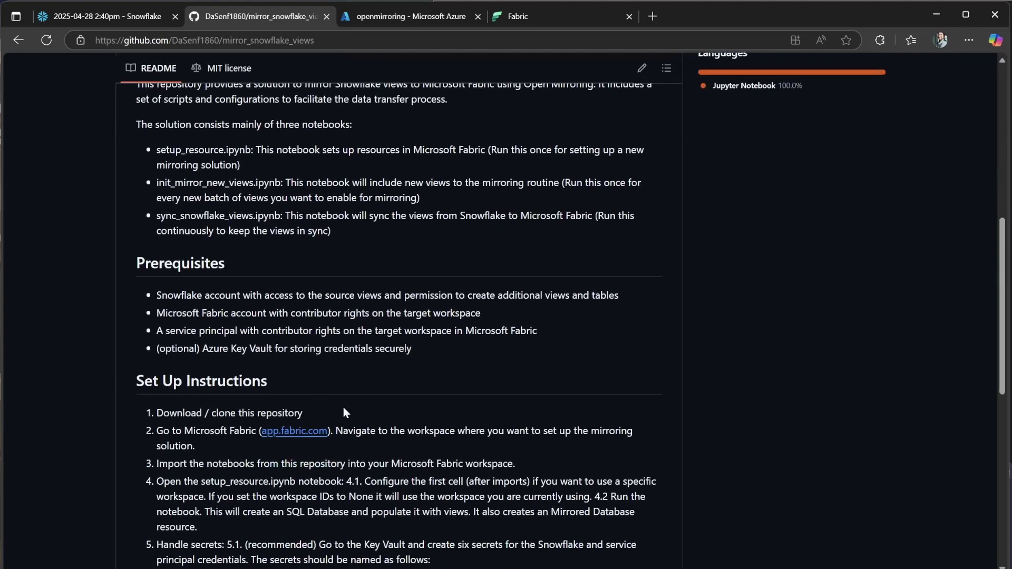
{"action": "left_click_drag", "start_coordinate": [225, 395], "coordinate": [156, 361]}
{"action": "left_click", "coordinate": [387, 424]}
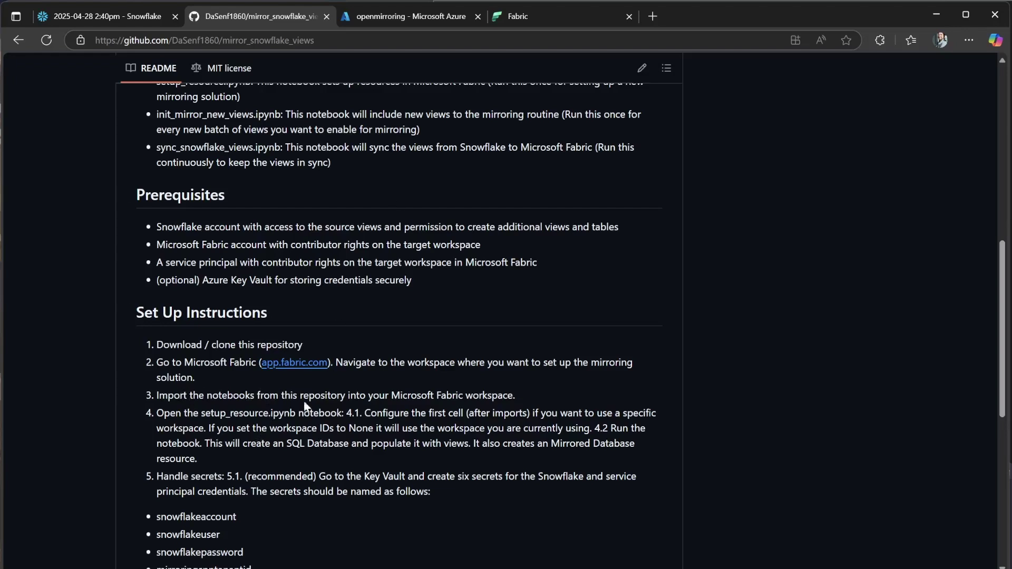
Return to Fabric and import init_mirror_new_views.ipynb, setup_resources.ipynb and sync_snowflake_views.ipynb from the local mirror_snowflake_views folder into the workspace
{"action": "left_click", "coordinate": [526, 21]}
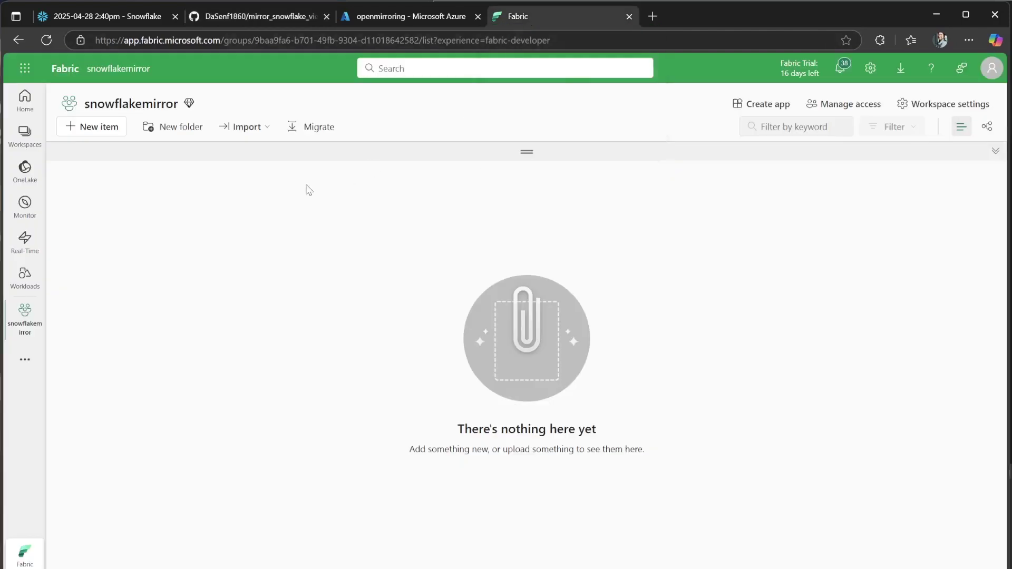
{"action": "left_click", "coordinate": [247, 128]}
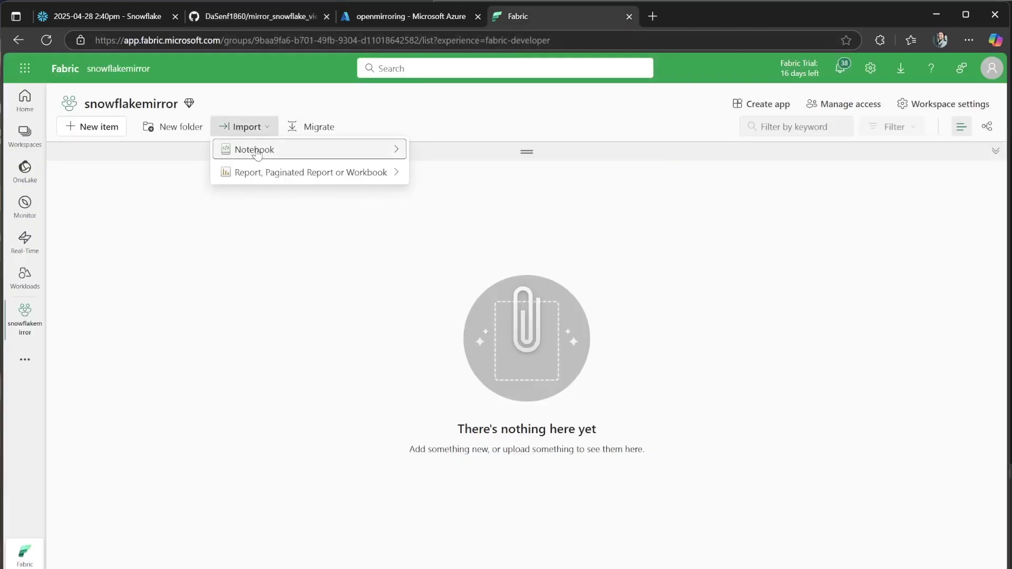
{"action": "mouse_move", "coordinate": [257, 153]}
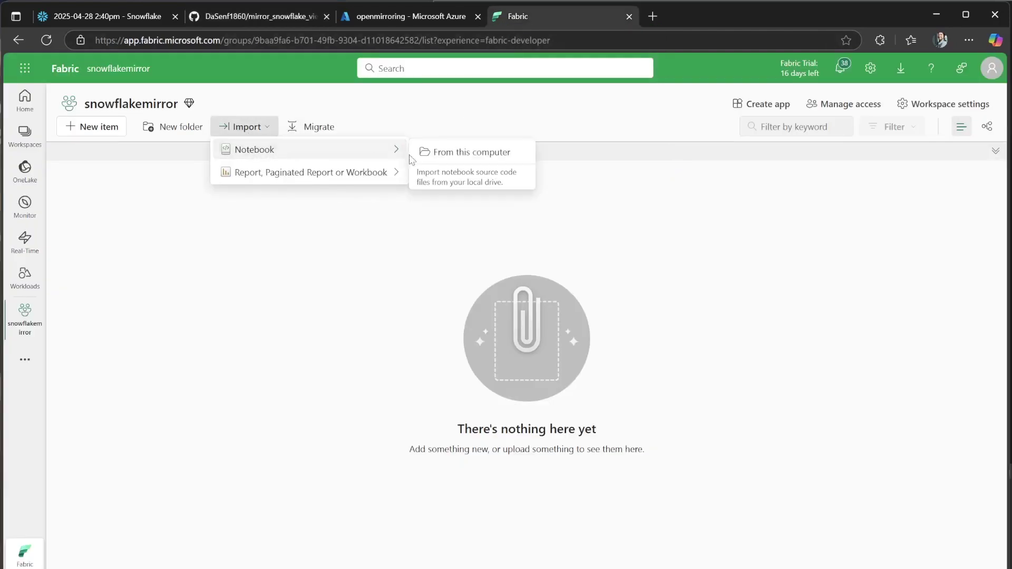
{"action": "left_click", "coordinate": [477, 155]}
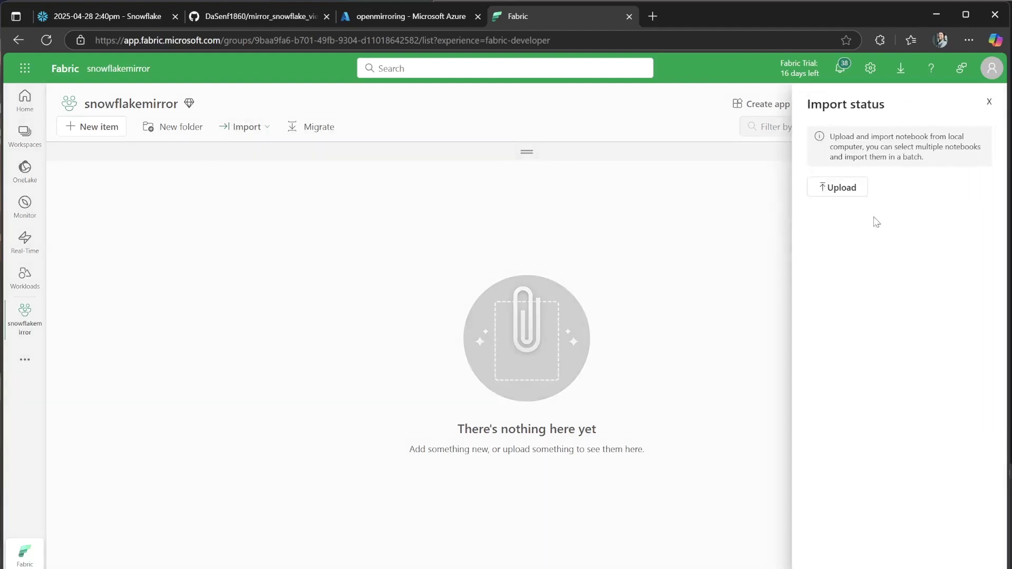
{"action": "left_click", "coordinate": [837, 189]}
{"action": "left_click_drag", "start_coordinate": [306, 230], "coordinate": [243, 83]}
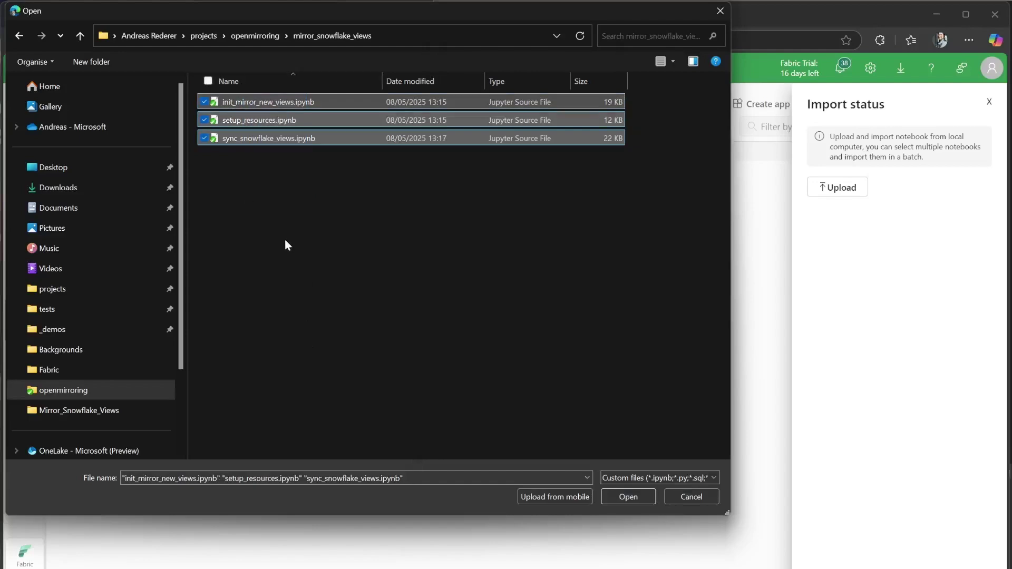
{"action": "left_click", "coordinate": [628, 498]}
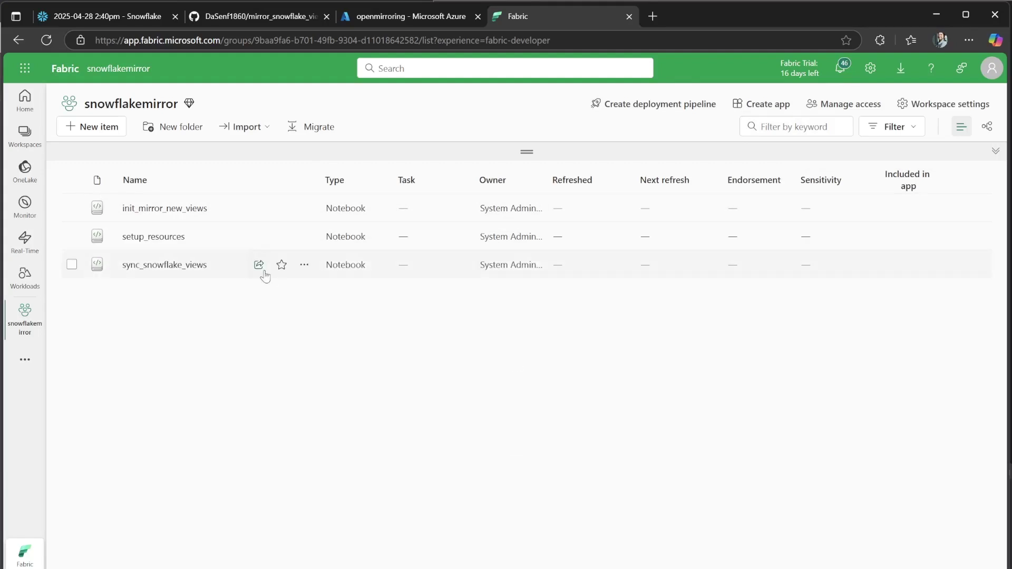
Open the setup_resources notebook and collapse its Explorer pane
{"action": "left_click", "coordinate": [173, 241]}
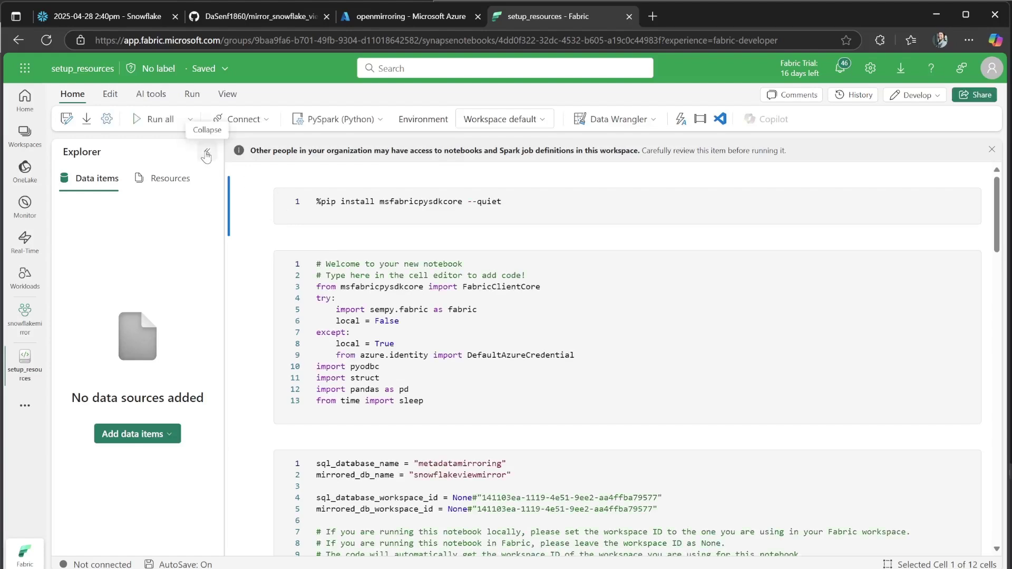
{"action": "left_click", "coordinate": [206, 154]}
{"action": "scroll", "coordinate": [386, 330], "scroll_direction": "down", "scroll_amount": 3}
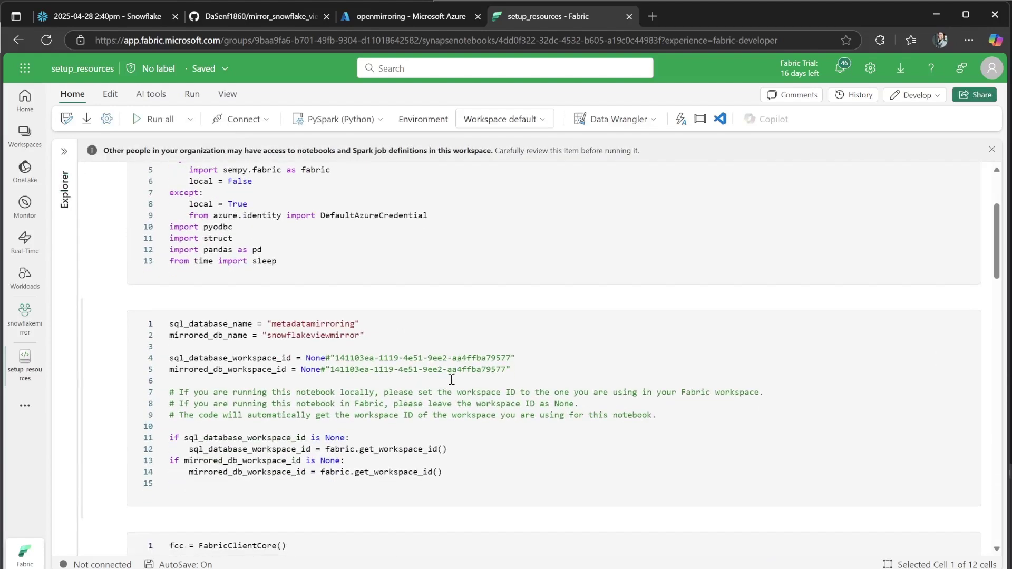
Examine the configuration cell's SQL database name, mirrored database name and workspace ID settings, including the fallback to the current workspace
{"action": "scroll", "coordinate": [416, 404], "scroll_direction": "up", "scroll_amount": 1}
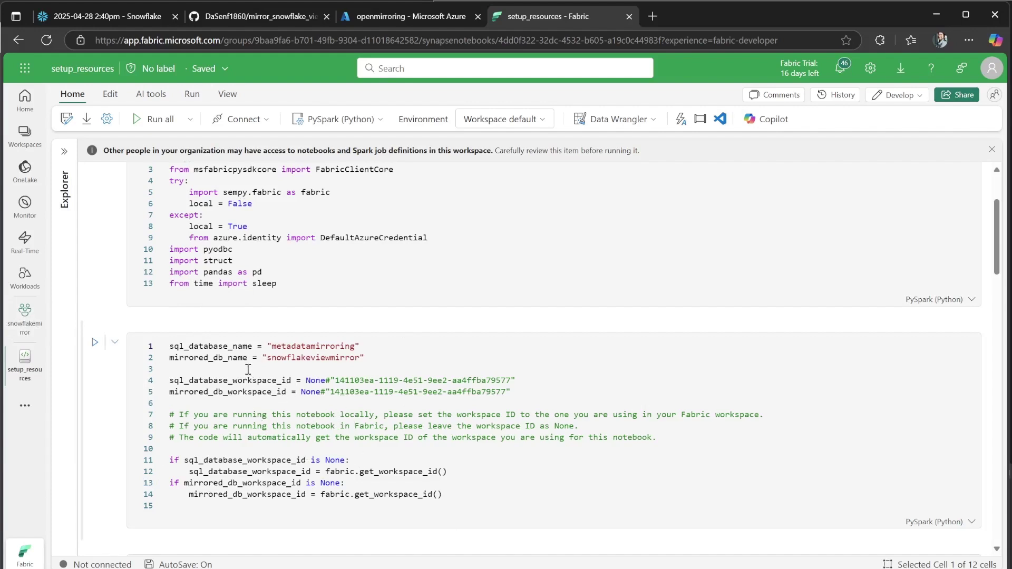
{"action": "mouse_move", "coordinate": [257, 389]}
{"action": "left_click_drag", "start_coordinate": [335, 381], "coordinate": [493, 379]}
{"action": "left_click", "coordinate": [484, 428]}
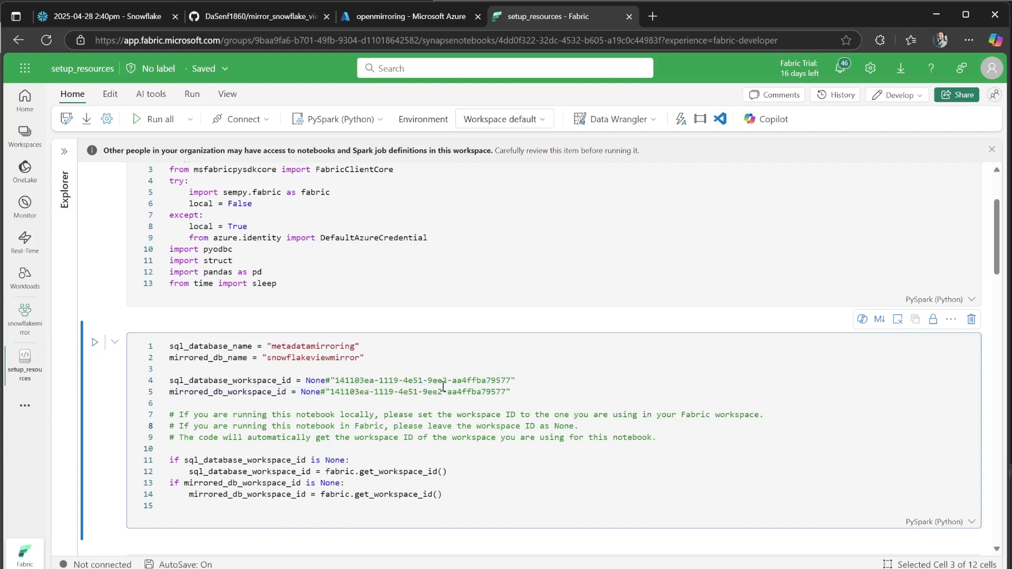
{"action": "double_click", "coordinate": [305, 347]}
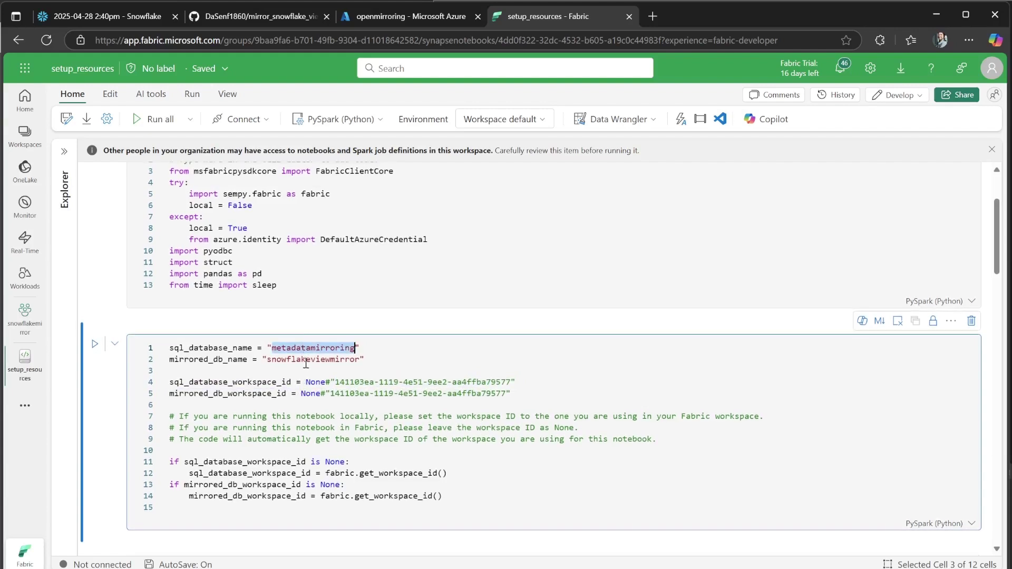
{"action": "double_click", "coordinate": [311, 360]}
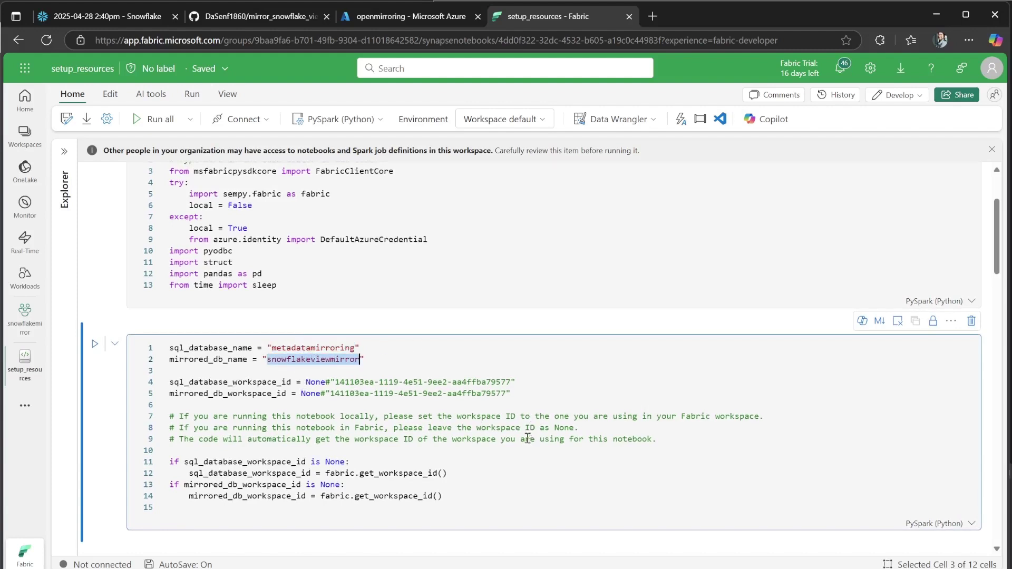
{"action": "left_click", "coordinate": [522, 391]}
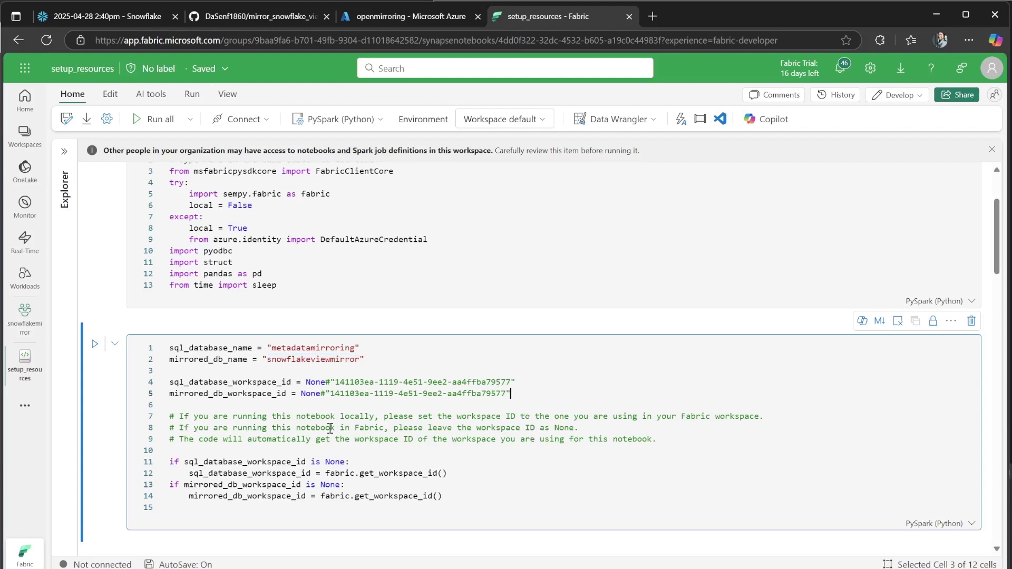
{"action": "left_click_drag", "start_coordinate": [430, 498], "coordinate": [386, 473]}
{"action": "left_click", "coordinate": [511, 409]}
Run the first four notebook cells: the msfabricpysdkcore installation, the imports, the database configuration and the FabricClientCore client
{"action": "scroll", "coordinate": [332, 440], "scroll_direction": "up", "scroll_amount": 3}
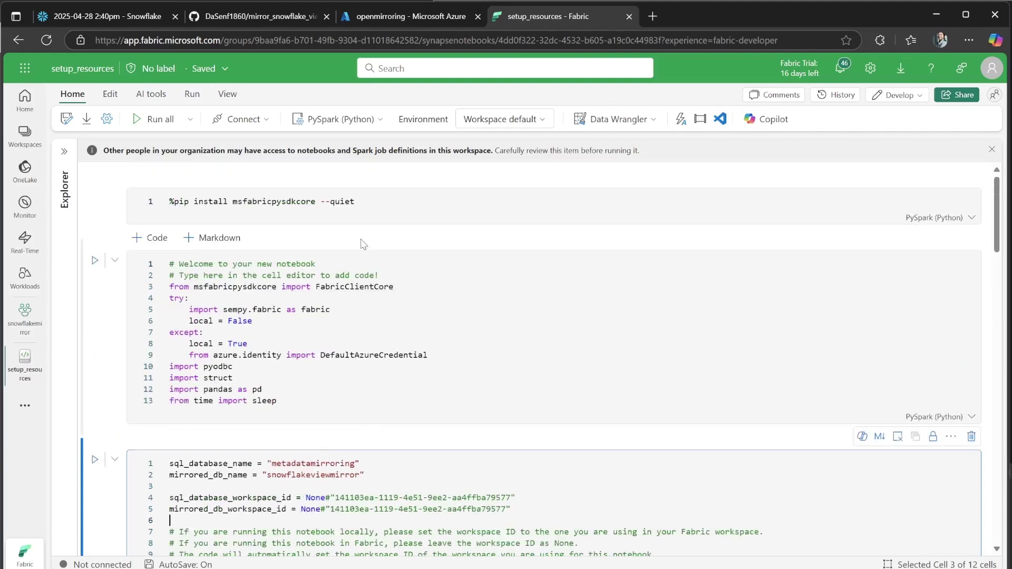
{"action": "left_click", "coordinate": [395, 203]}
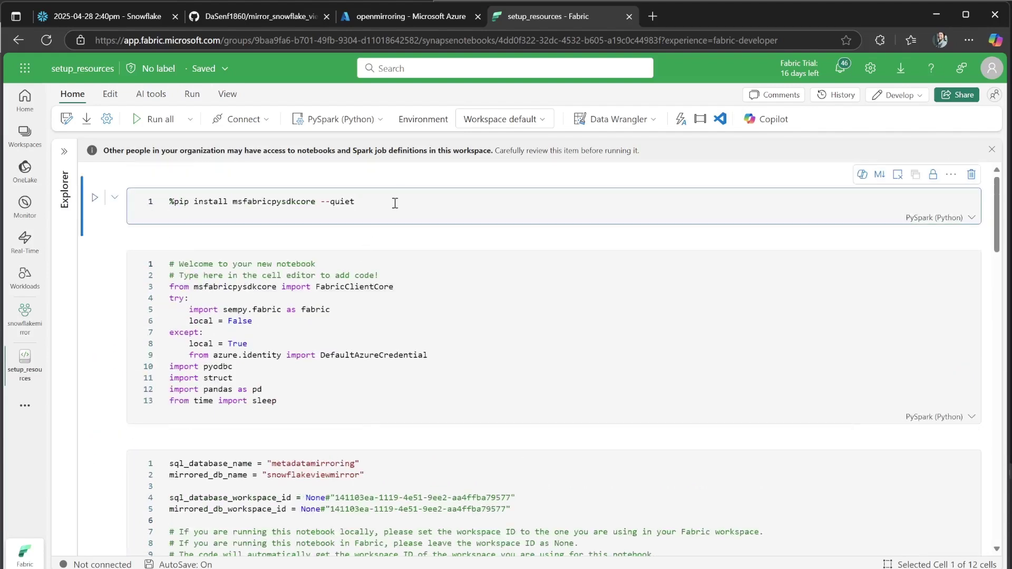
{"action": "key", "text": "shift+Return"}
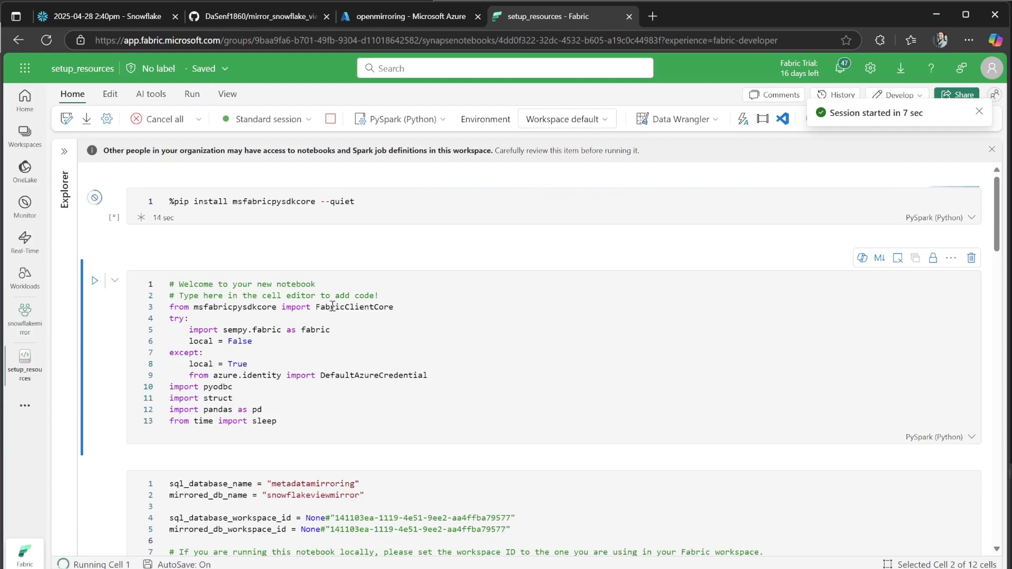
{"action": "left_click", "coordinate": [488, 355]}
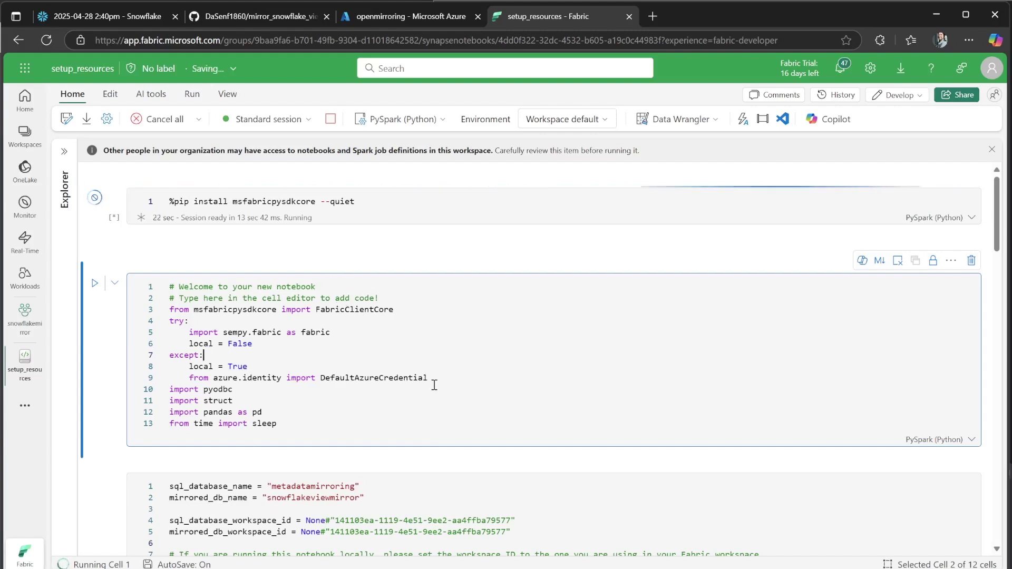
{"action": "key", "text": "shift+Return"}
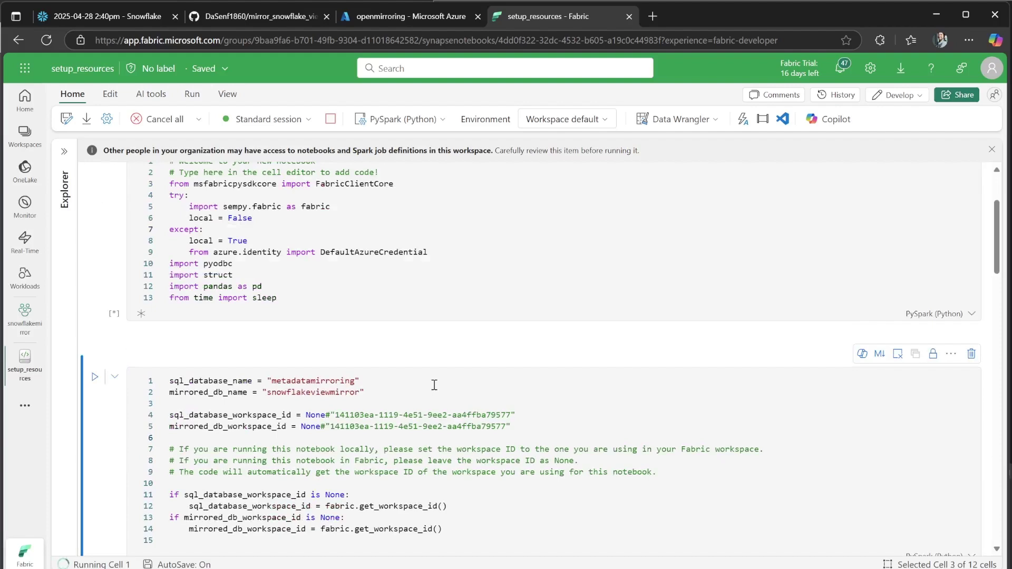
{"action": "key", "text": "shift+Return"}
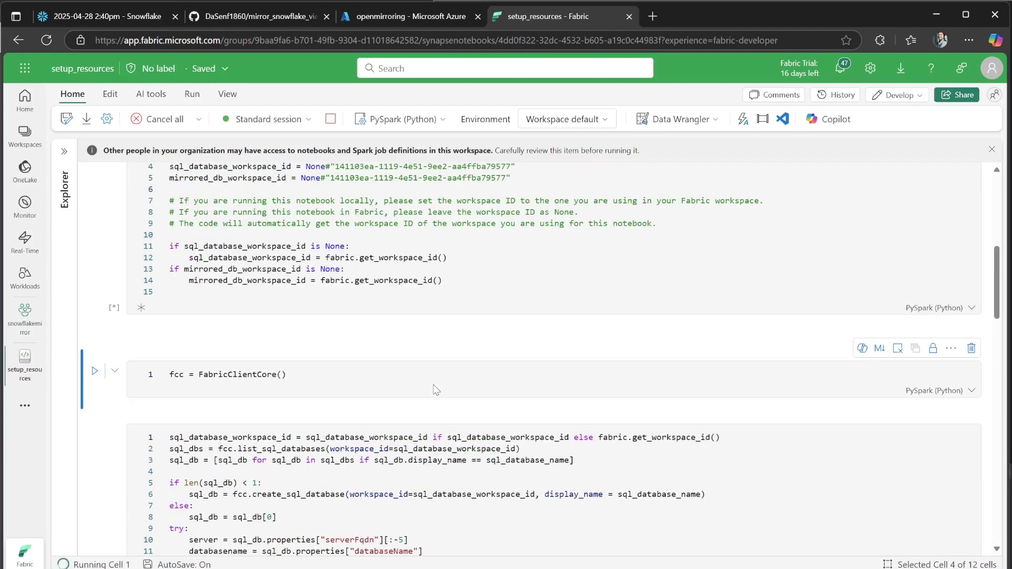
{"action": "key", "text": "shift+Return"}
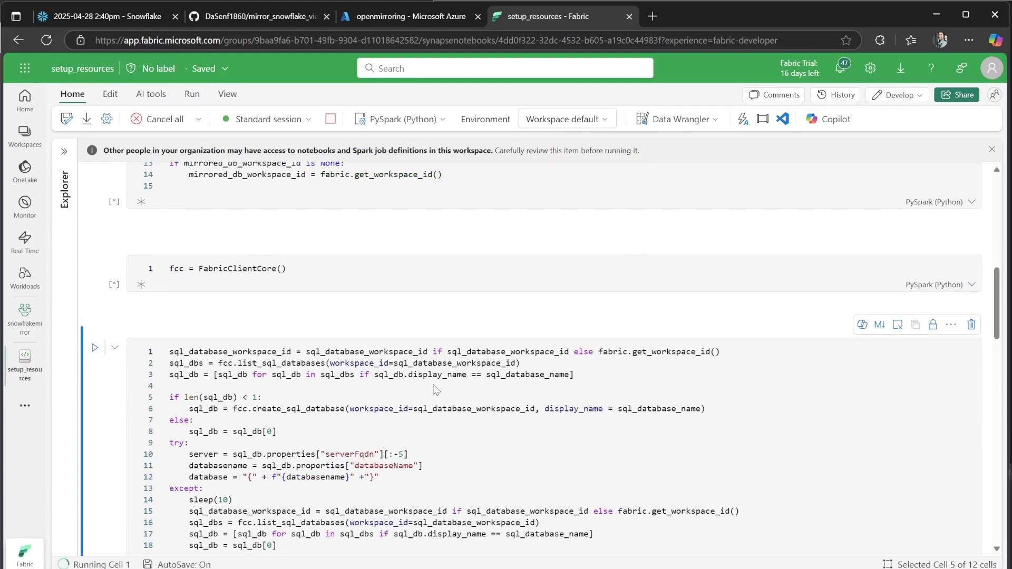
Run the cells that create the SQL database, define the query function, create the dbo.Metadata table and set its streamable default to 'unknown'
{"action": "key", "text": "shift+Return"}
{"action": "key", "text": "shift+Return"}
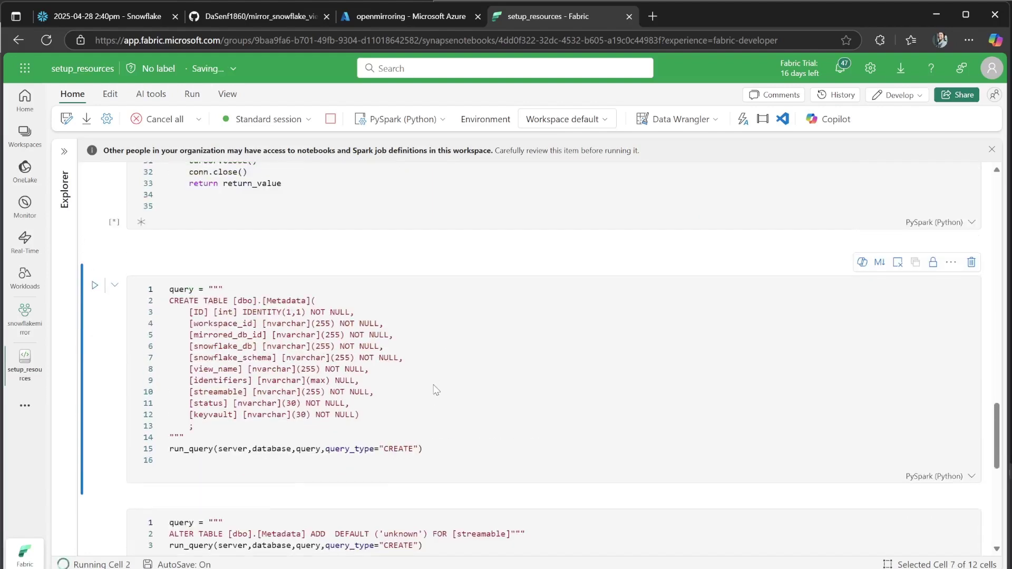
{"action": "key", "text": "shift+Return"}
{"action": "key", "text": "shift+Return"}
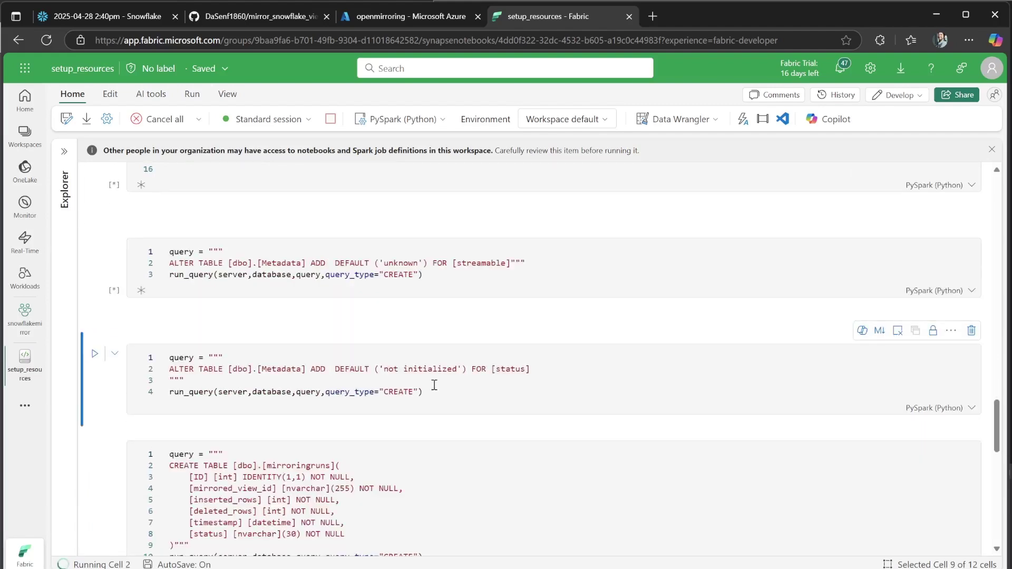
Run the remaining setup_resources cells: the status default 'not initialized', the mirroringruns table, the summary view and the mirrored database creation
{"action": "key", "text": "shift+Return"}
{"action": "key", "text": "shift+Return"}
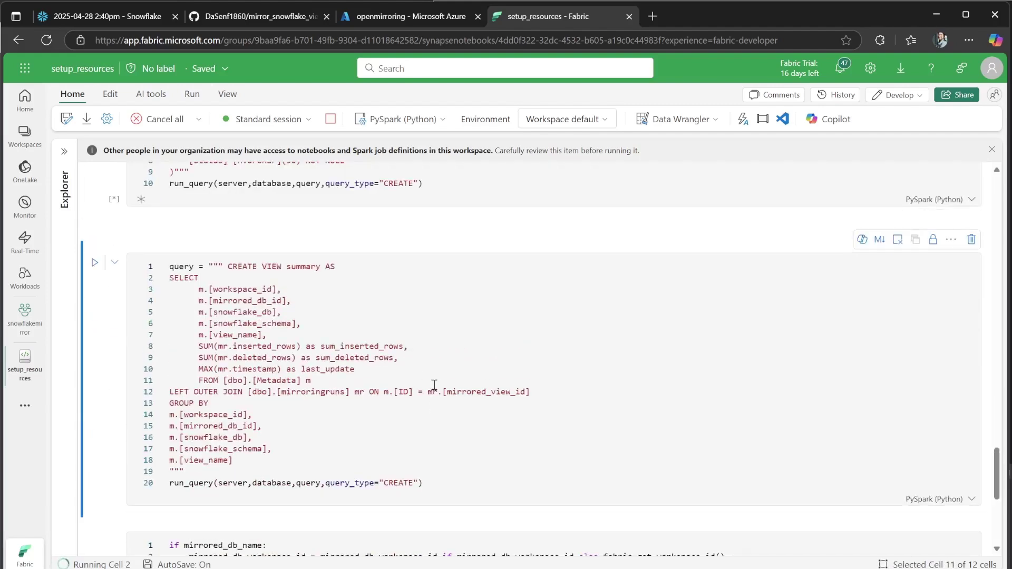
{"action": "key", "text": "shift+Return"}
{"action": "key", "text": "shift+Return"}
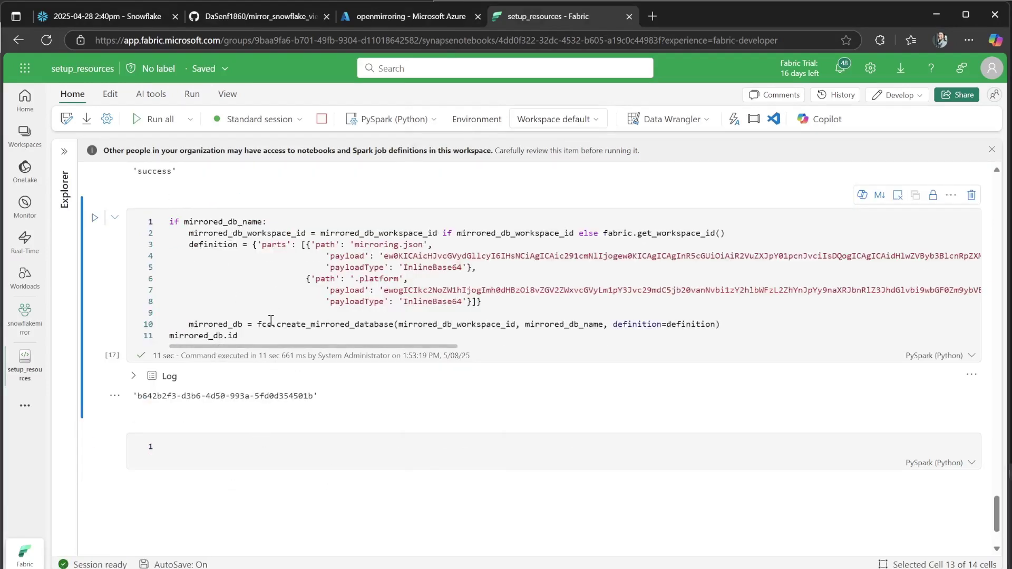
Open the snowflakeviewmirror mirrored database from the snowflakemirror workspace, dismiss its getting-started tip and copy the mirrored database ID
{"action": "left_click", "coordinate": [36, 328]}
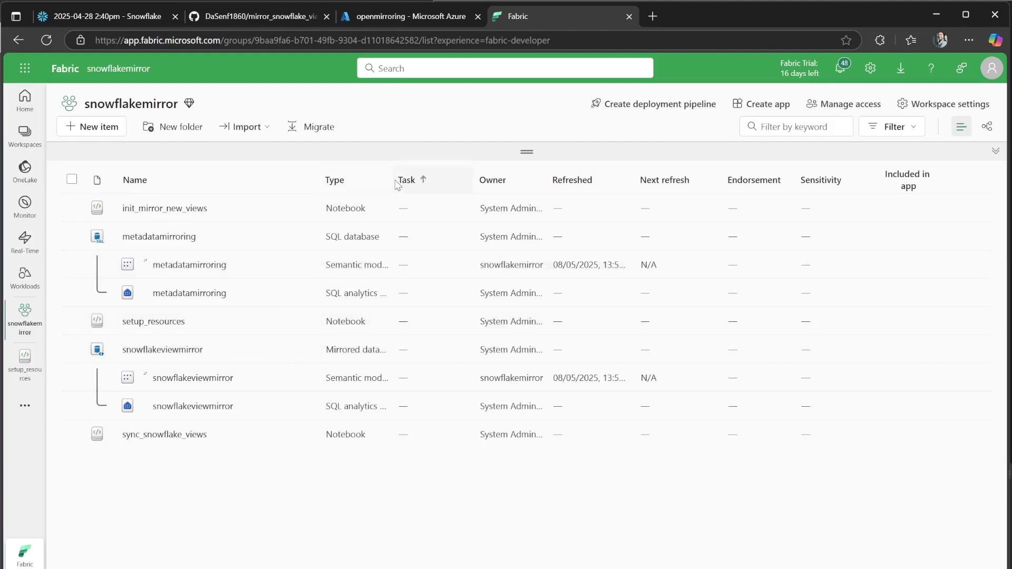
{"action": "left_click_drag", "start_coordinate": [395, 180], "coordinate": [580, 182]}
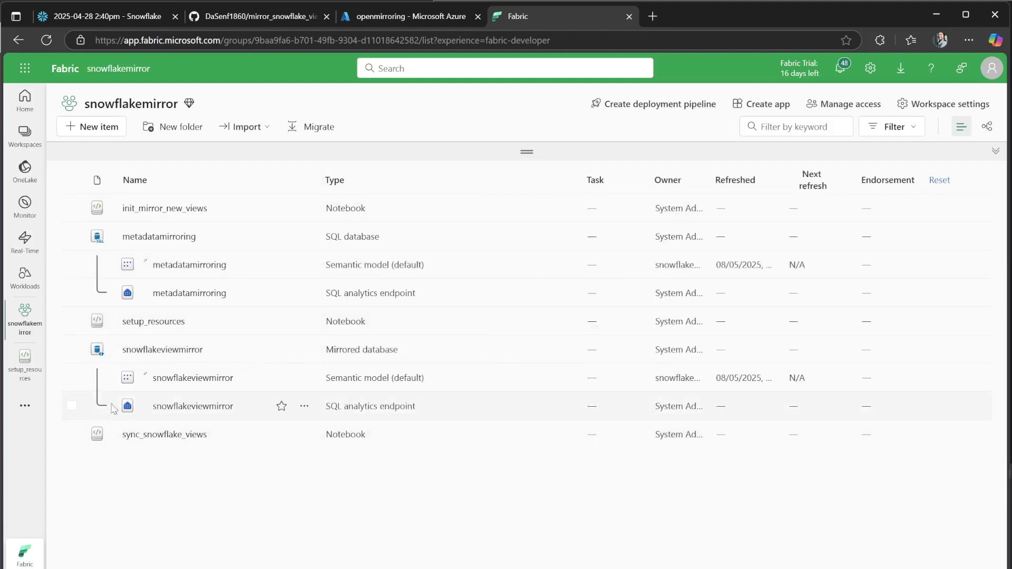
{"action": "left_click", "coordinate": [162, 349]}
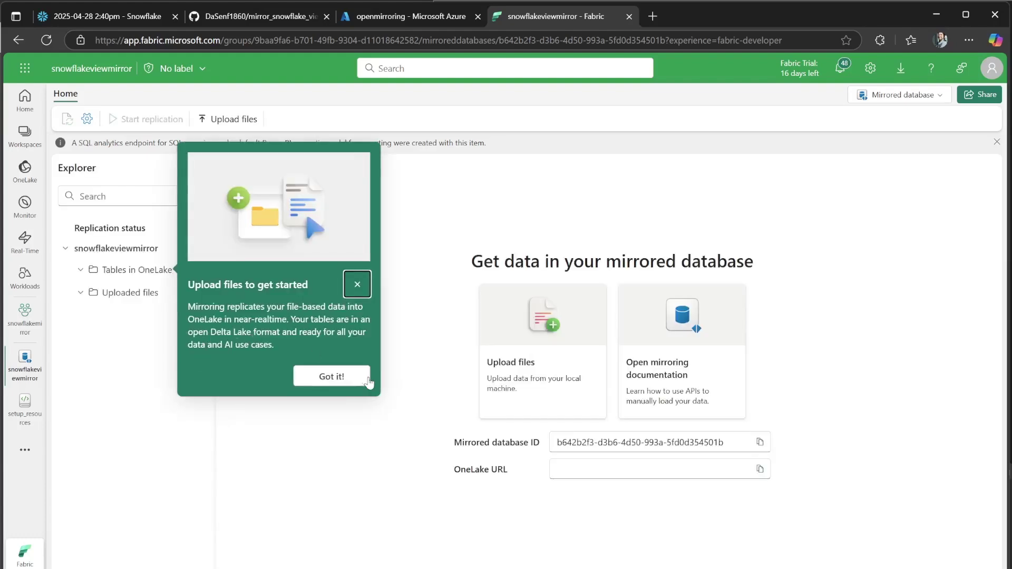
{"action": "left_click", "coordinate": [356, 279]}
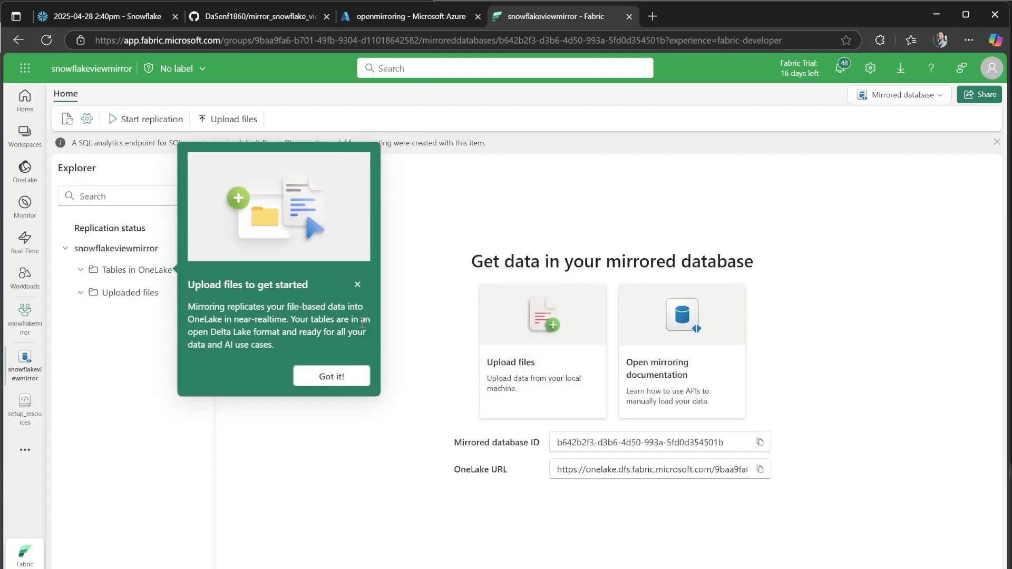
{"action": "left_click", "coordinate": [358, 291]}
{"action": "left_click_drag", "start_coordinate": [561, 441], "coordinate": [791, 449]}
{"action": "triple_click", "coordinate": [591, 446]}
{"action": "key", "text": "ctrl+c"}
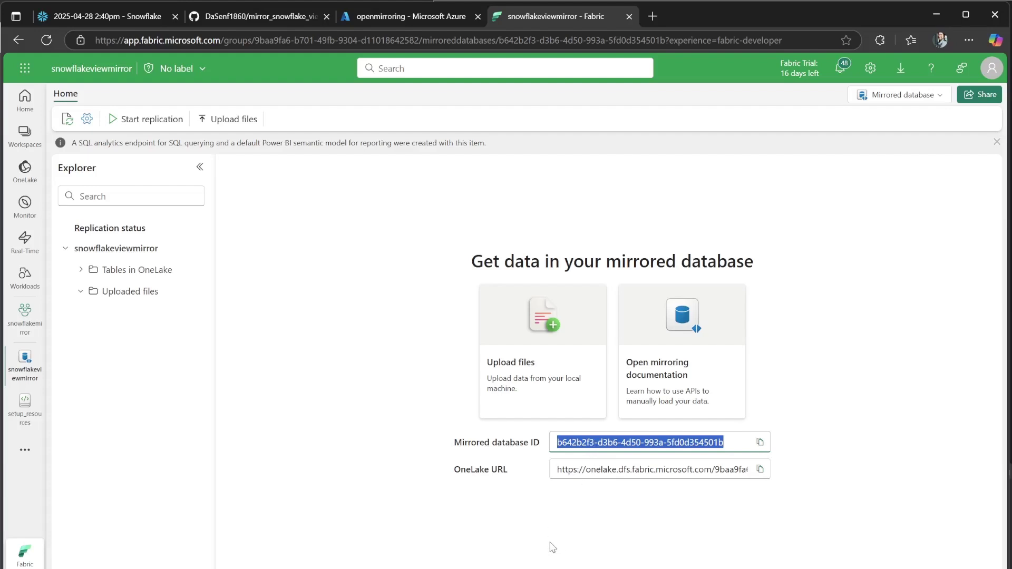
{"action": "left_click", "coordinate": [80, 270]}
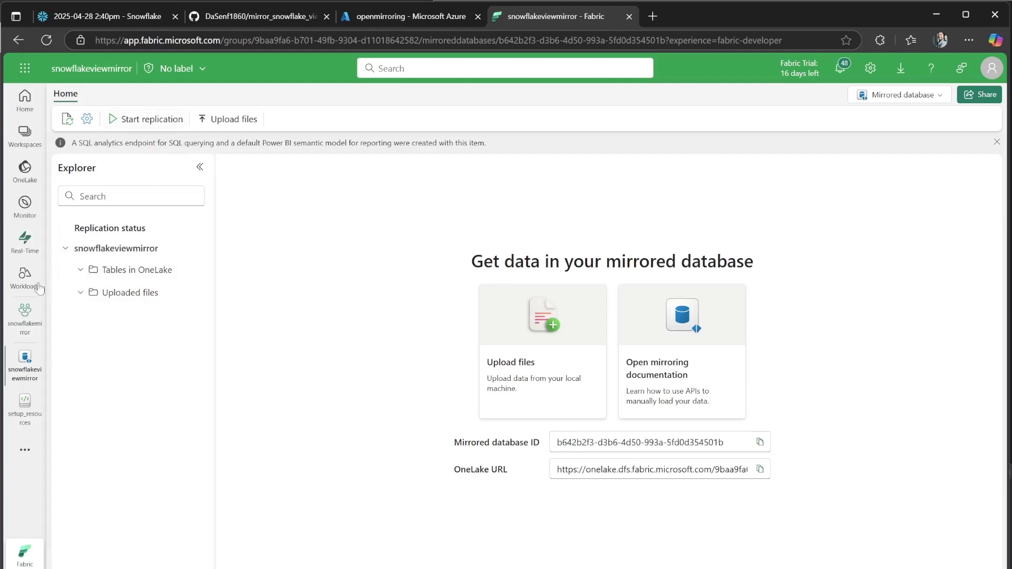
Open the metadatamirroring SQL database, query the top 1000 rows of dbo.Metadata and review its workspace_id, mirrored_db_id and keyvault columns
{"action": "left_click", "coordinate": [25, 316]}
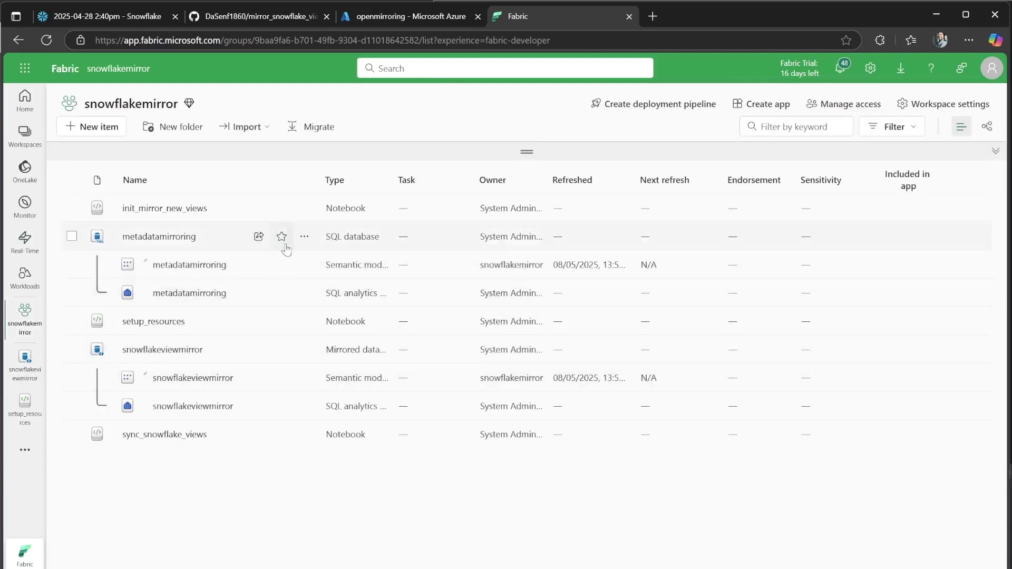
{"action": "left_click", "coordinate": [170, 237]}
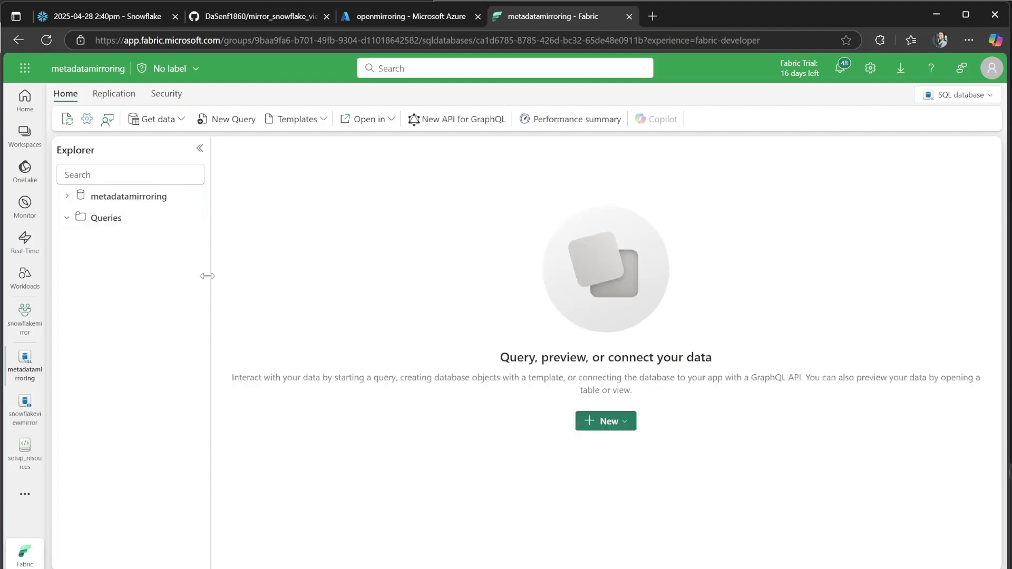
{"action": "left_click", "coordinate": [67, 196]}
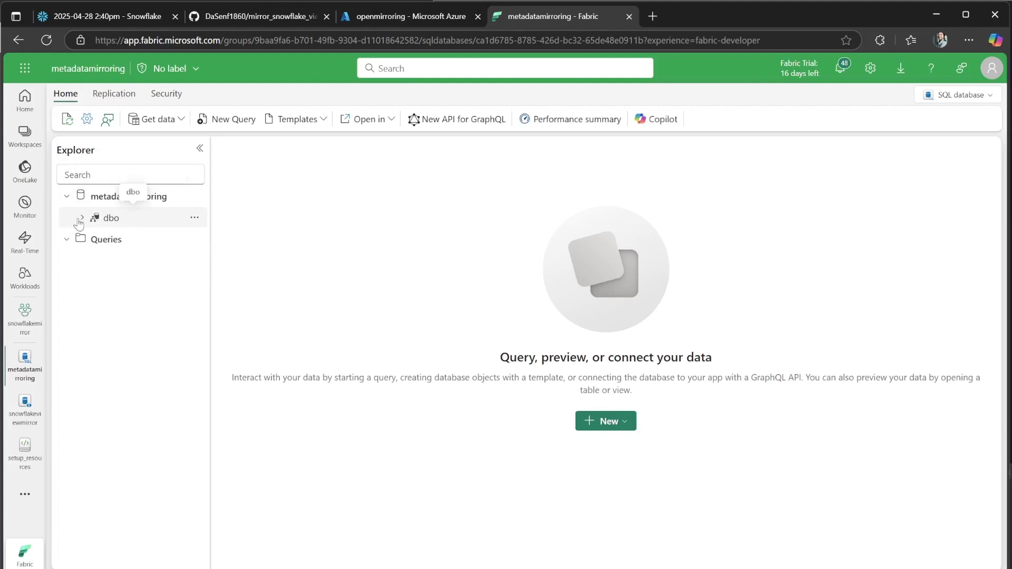
{"action": "left_click", "coordinate": [82, 217]}
{"action": "left_click", "coordinate": [97, 239]}
{"action": "left_click", "coordinate": [195, 261]}
{"action": "left_click", "coordinate": [195, 260]}
{"action": "left_click", "coordinate": [233, 282]}
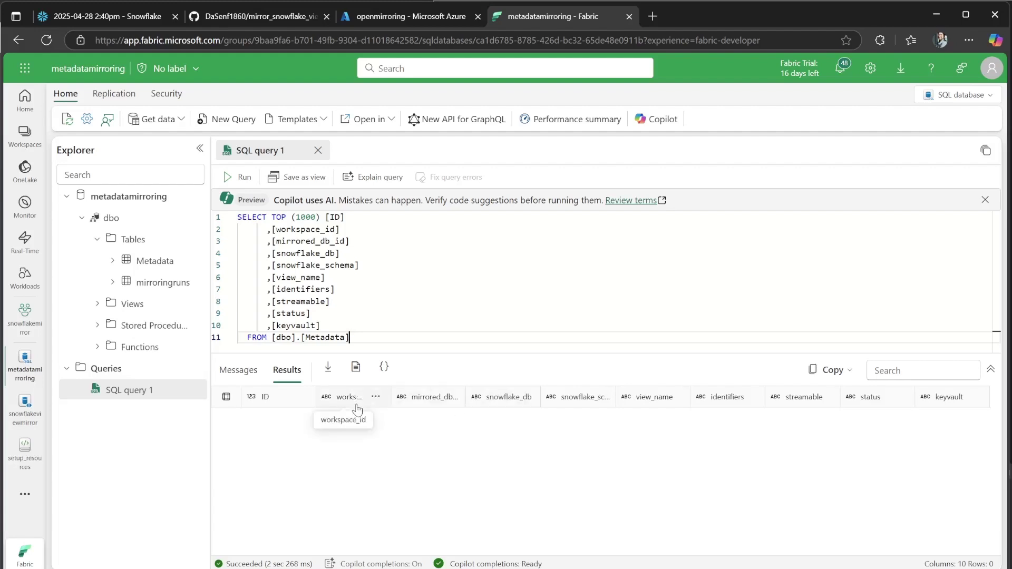
{"action": "double_click", "coordinate": [316, 244]}
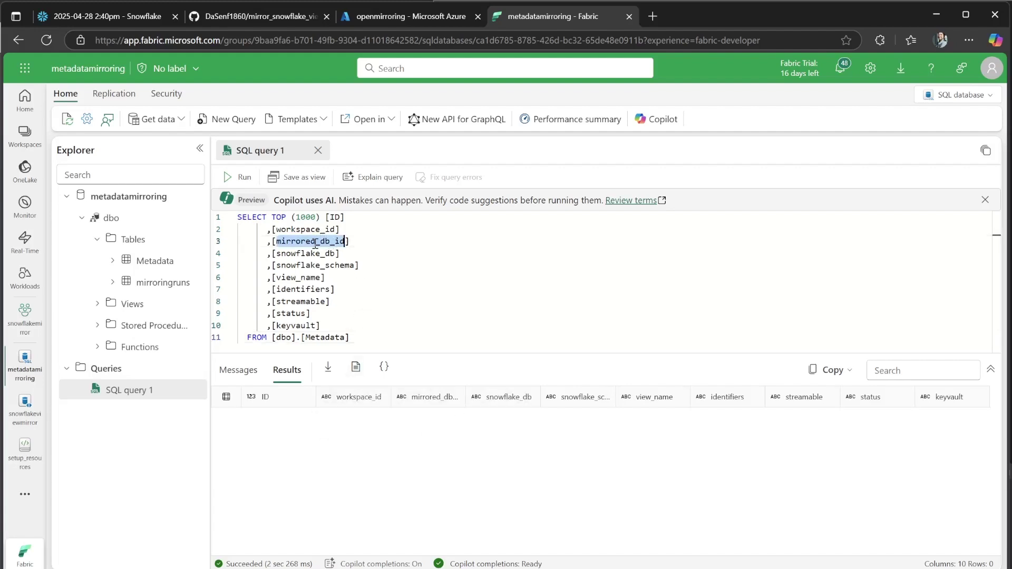
{"action": "double_click", "coordinate": [318, 230]}
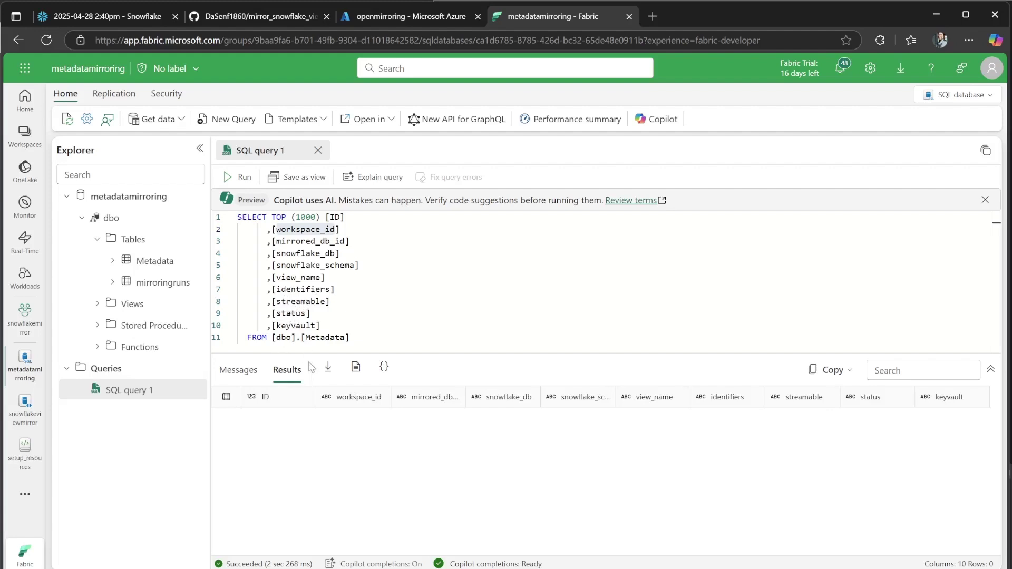
{"action": "left_click_drag", "start_coordinate": [275, 325], "coordinate": [319, 326]}
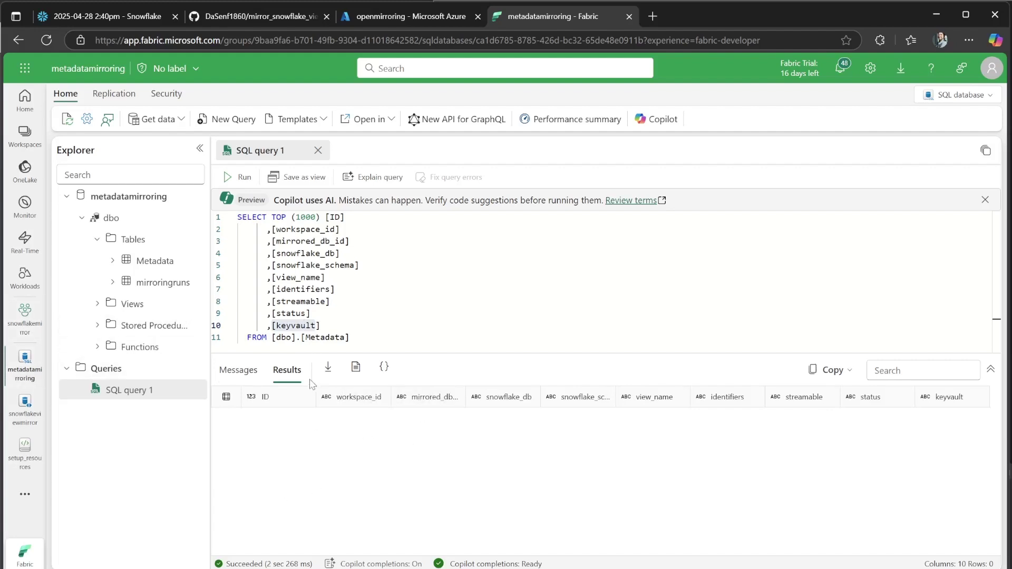
Open the init_mirror_new_views notebook from the snowflakemirror workspace and collapse its Explorer pane
{"action": "left_click", "coordinate": [29, 327]}
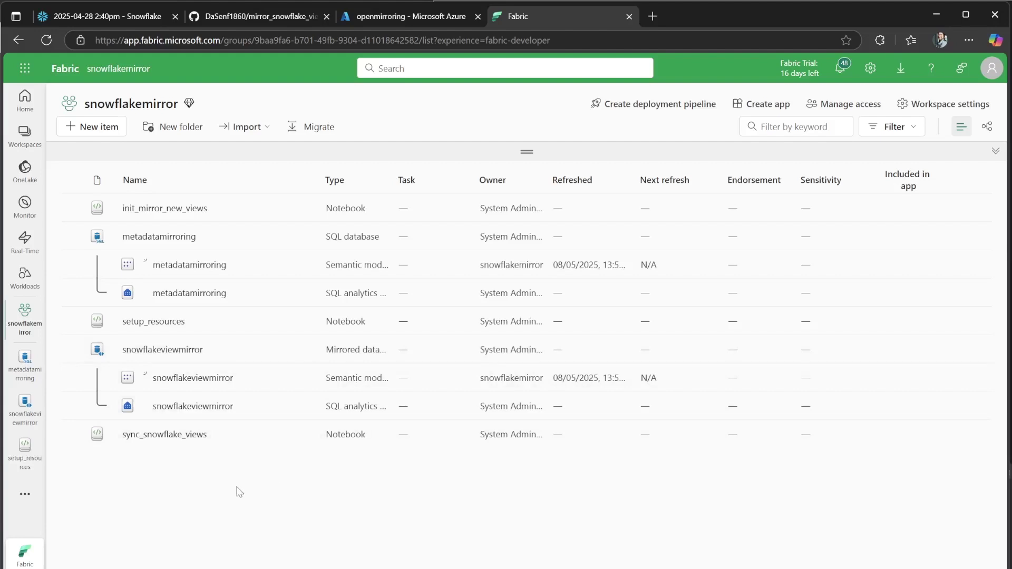
{"action": "left_click", "coordinate": [157, 208]}
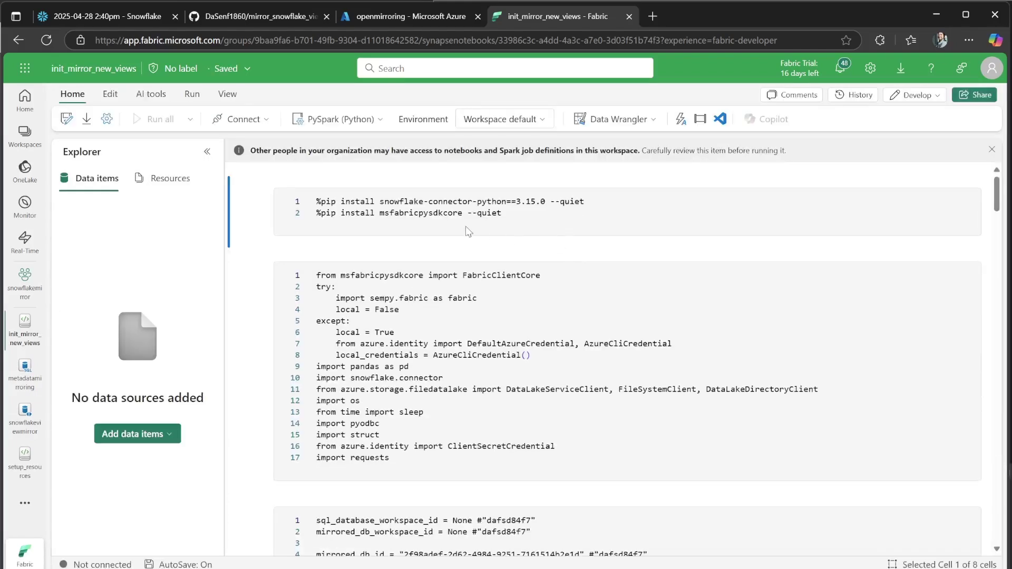
{"action": "left_click", "coordinate": [207, 151]}
Run the first two notebook cells: the snowflake-connector-python and msfabricpysdkcore installation and the imports
{"action": "left_click", "coordinate": [384, 201]}
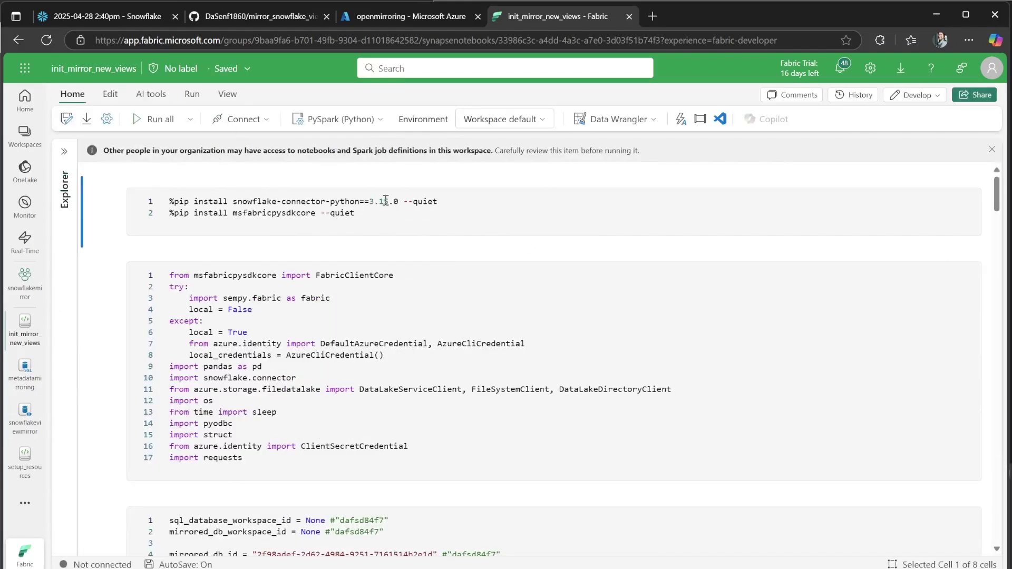
{"action": "key", "text": "shift+Return"}
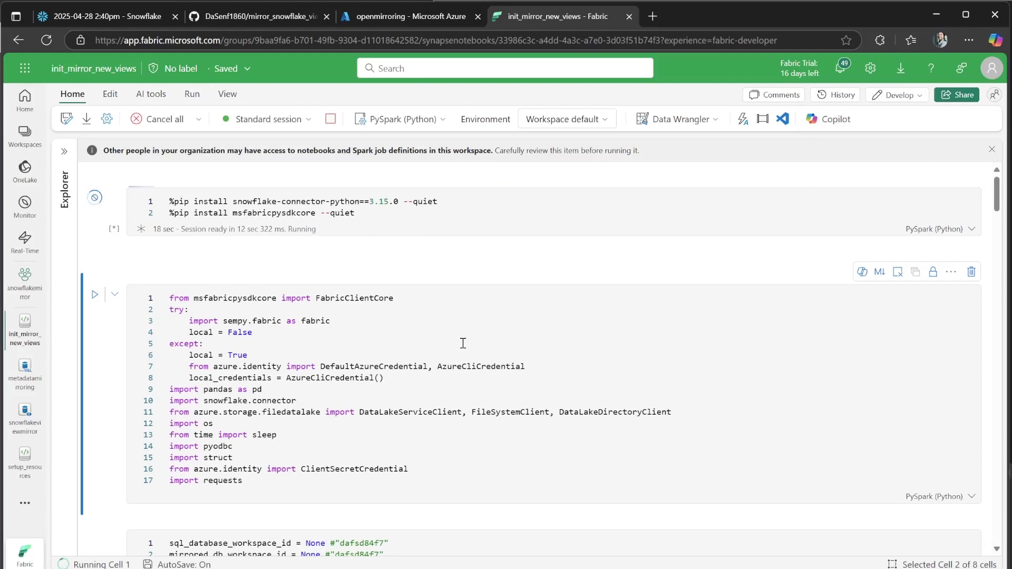
{"action": "scroll", "coordinate": [463, 343], "scroll_direction": "down", "scroll_amount": 3}
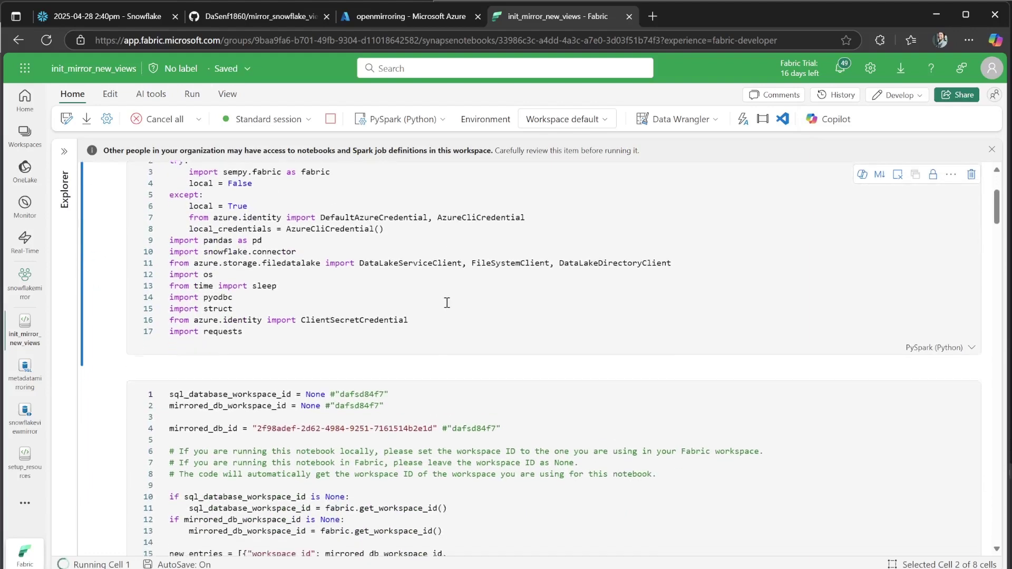
{"action": "key", "text": "shift+Return"}
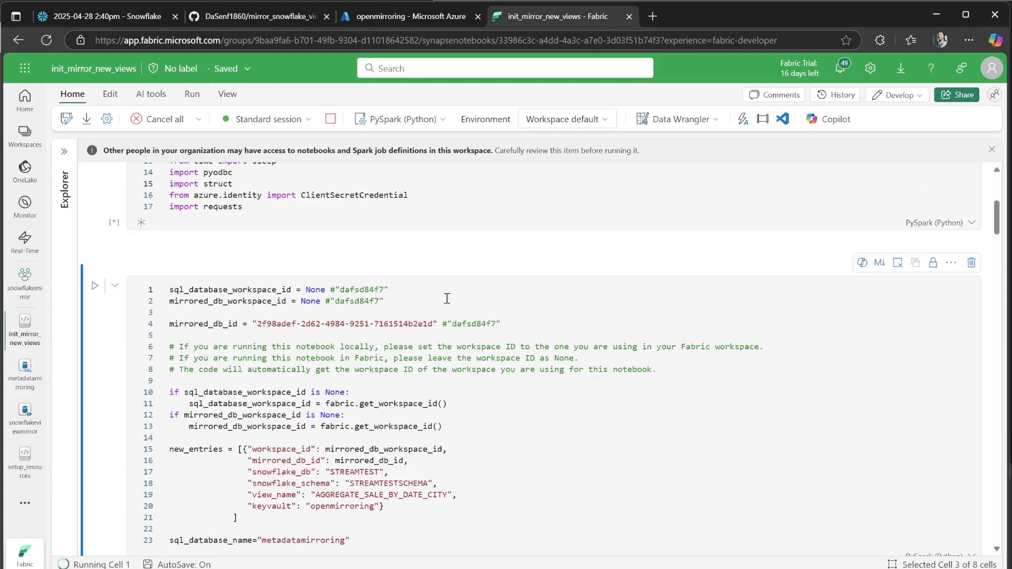
Replace the mirrored_db_id value in the configuration cell with the copied mirrored database ID b642b2f3-d3b6-4d50-993a-5fd0d354501b
{"action": "scroll", "coordinate": [446, 299], "scroll_direction": "down", "scroll_amount": 1}
{"action": "double_click", "coordinate": [265, 280]}
{"action": "left_click", "coordinate": [432, 278], "text": "shift"}
{"action": "key", "text": "BackSpace"}
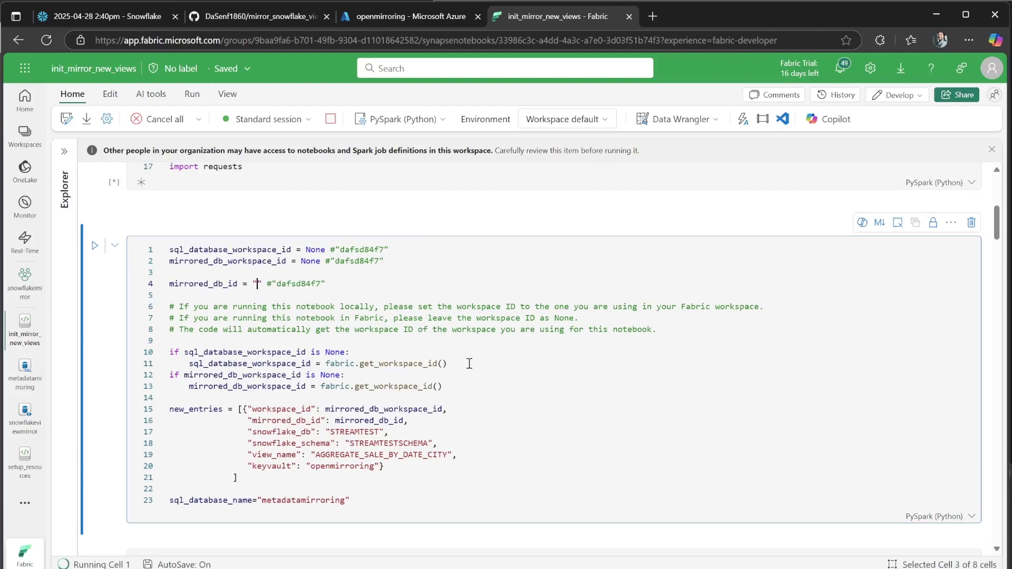
{"action": "key", "text": "ctrl+v"}
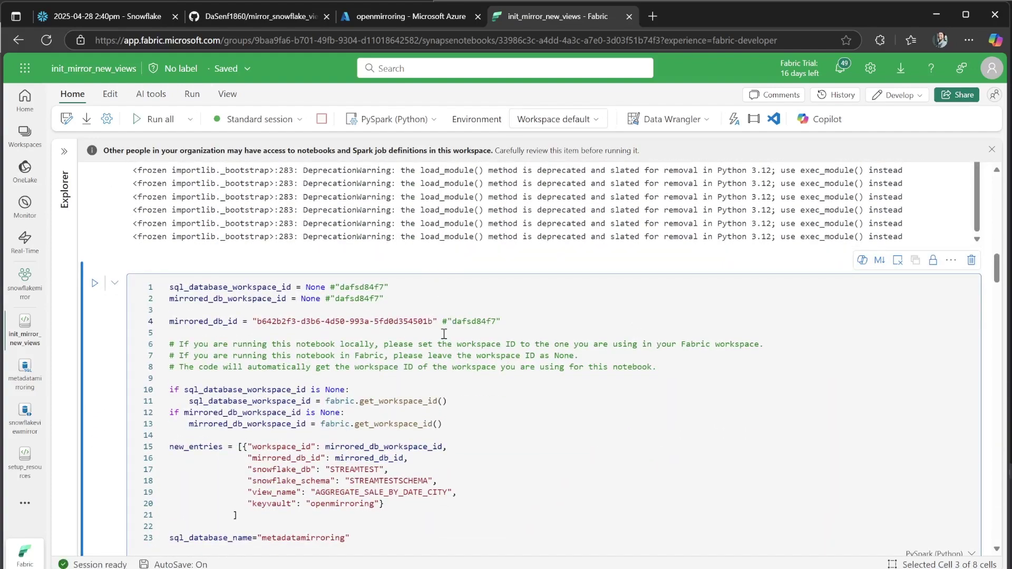
Examine the SQL database and mirrored database workspace ID settings, including their fallback to fabric.get_workspace_id()
{"action": "scroll", "coordinate": [442, 317], "scroll_direction": "down", "scroll_amount": 3}
{"action": "scroll", "coordinate": [446, 330], "scroll_direction": "up", "scroll_amount": 1}
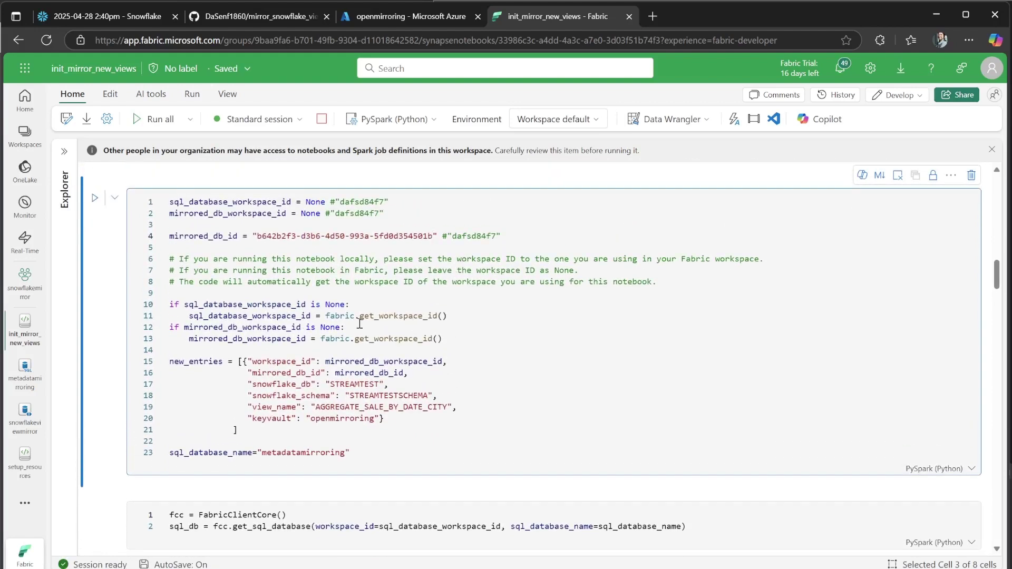
{"action": "scroll", "coordinate": [276, 235], "scroll_direction": "up", "scroll_amount": 1}
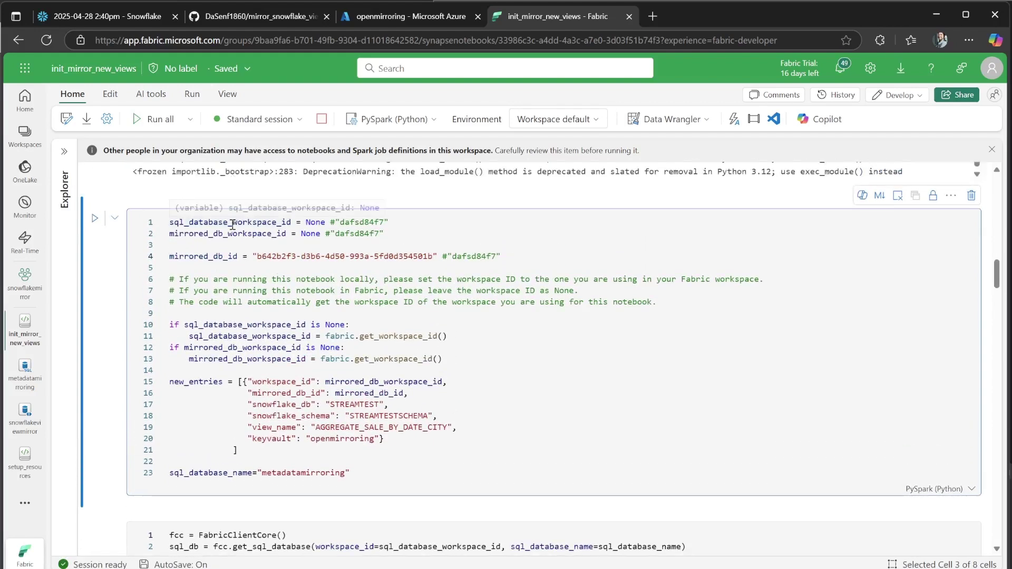
{"action": "double_click", "coordinate": [227, 221]}
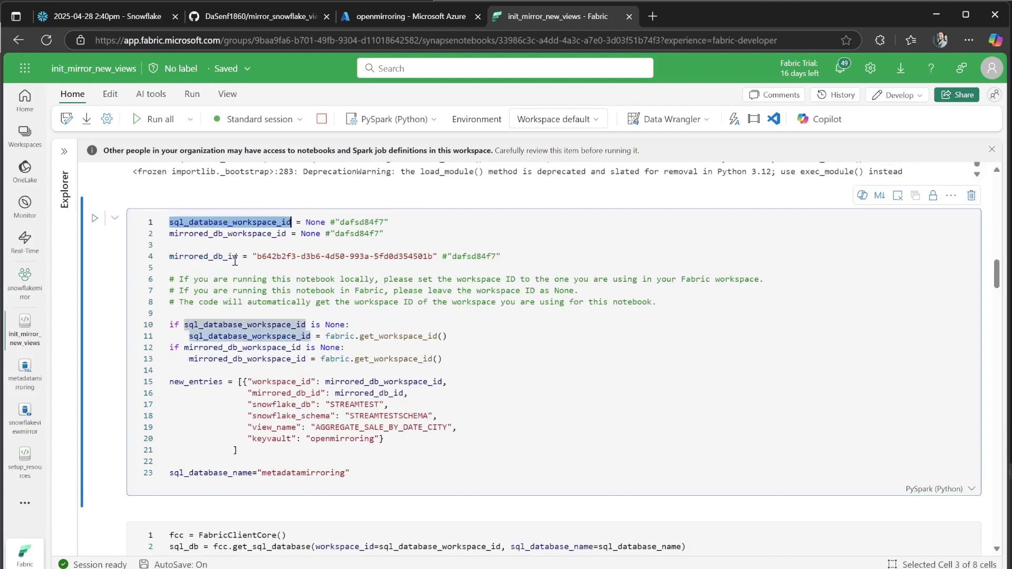
{"action": "left_click", "coordinate": [234, 232]}
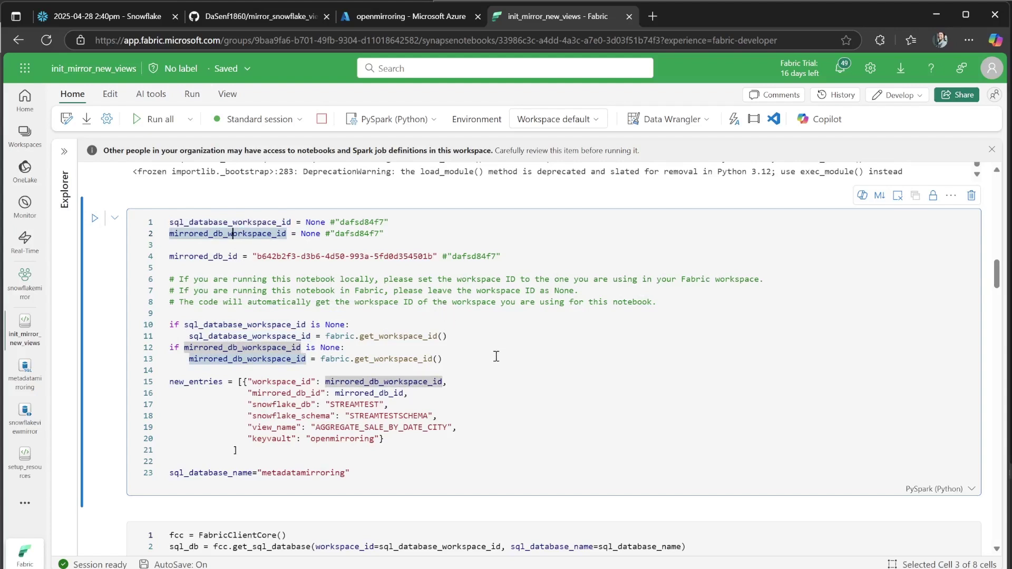
{"action": "left_click_drag", "start_coordinate": [463, 361], "coordinate": [158, 320]}
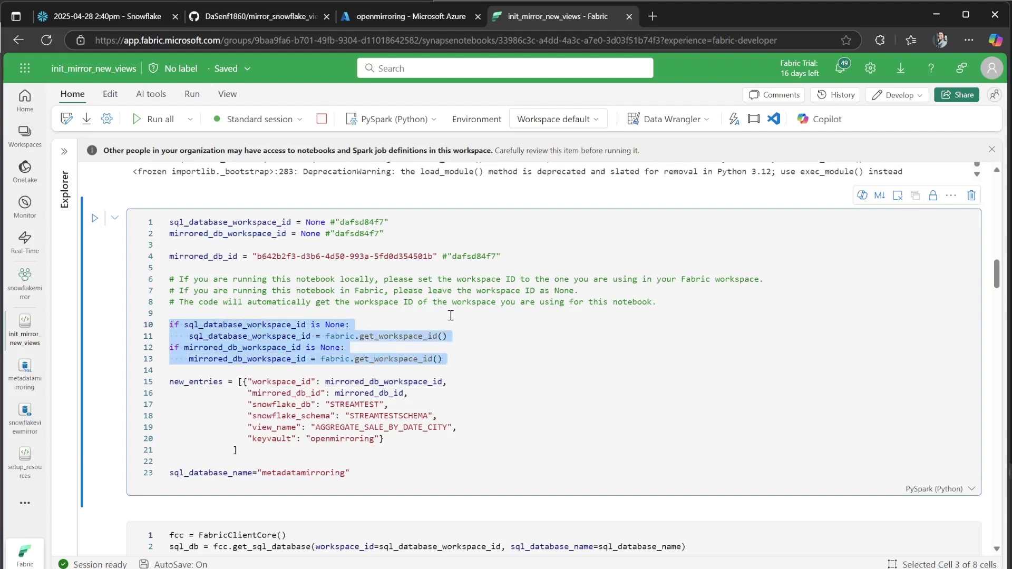
{"action": "left_click", "coordinate": [417, 352]}
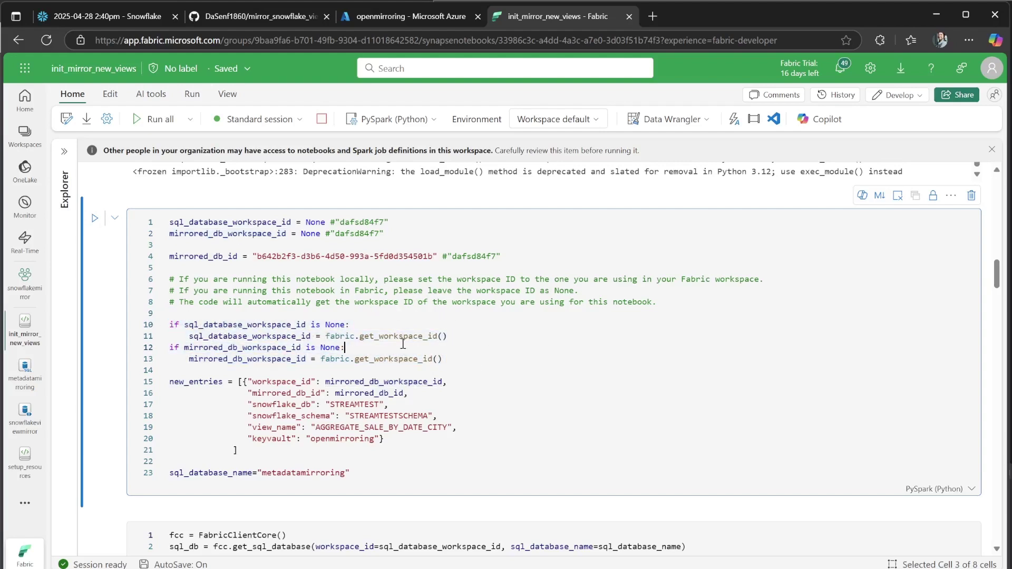
{"action": "left_click_drag", "start_coordinate": [323, 336], "coordinate": [459, 345]}
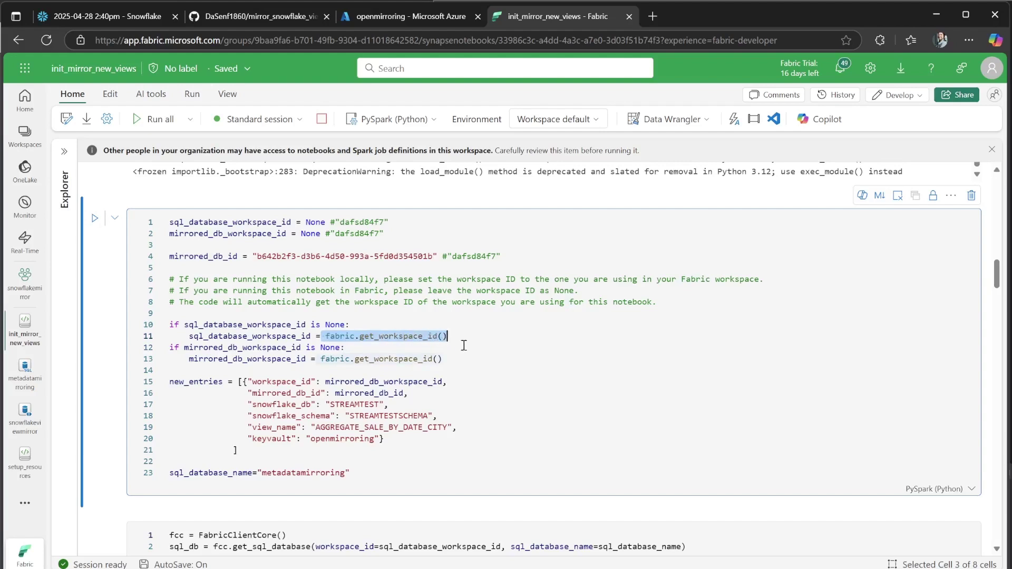
{"action": "left_click", "coordinate": [567, 381]}
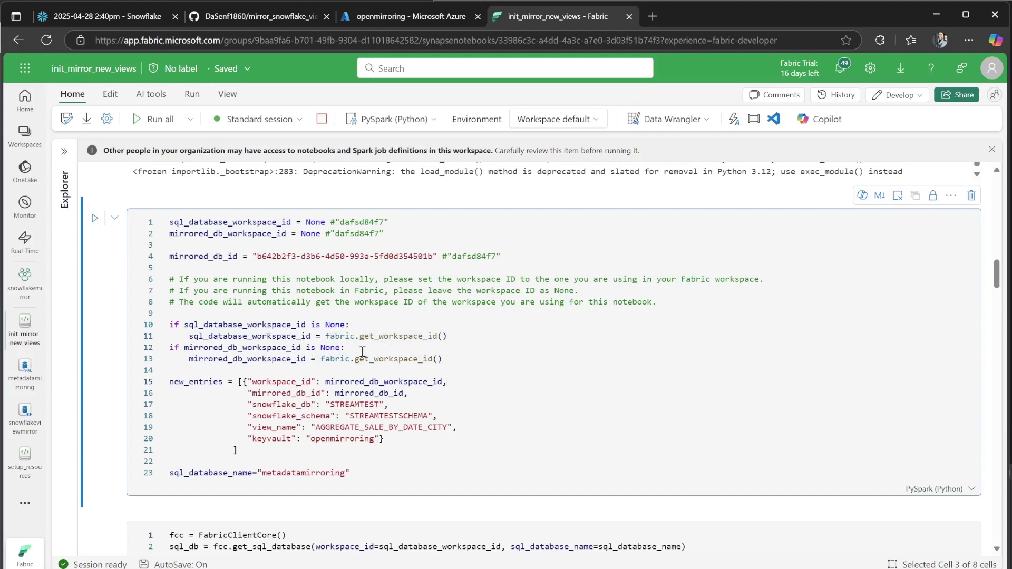
Examine the new_entries keys in the configuration cell: workspace_id, mirrored_db_id, snowflake_db, snowflake_schema and view_name
{"action": "scroll", "coordinate": [297, 271], "scroll_direction": "down", "scroll_amount": 1}
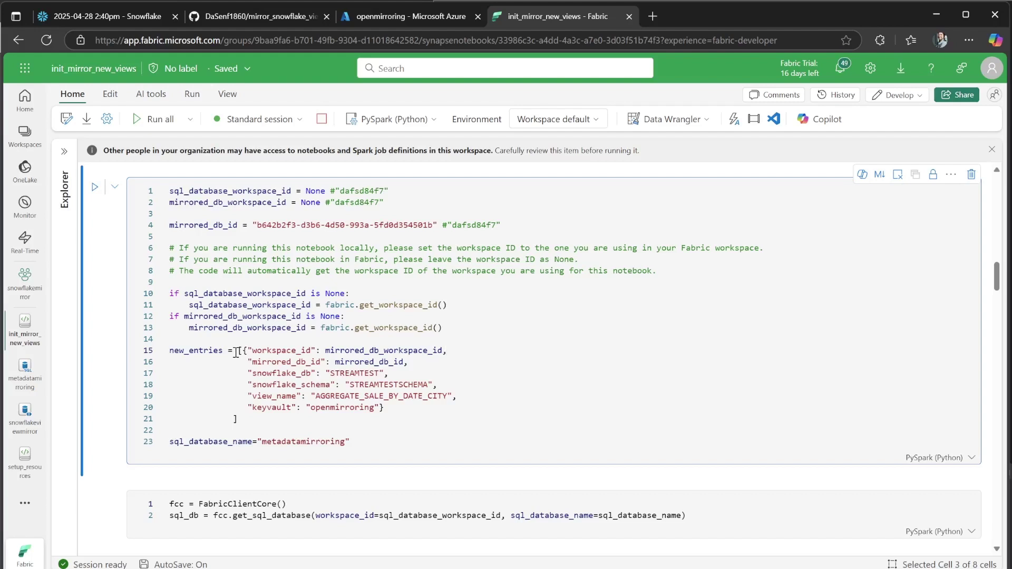
{"action": "scroll", "coordinate": [460, 338], "scroll_direction": "down", "scroll_amount": 1}
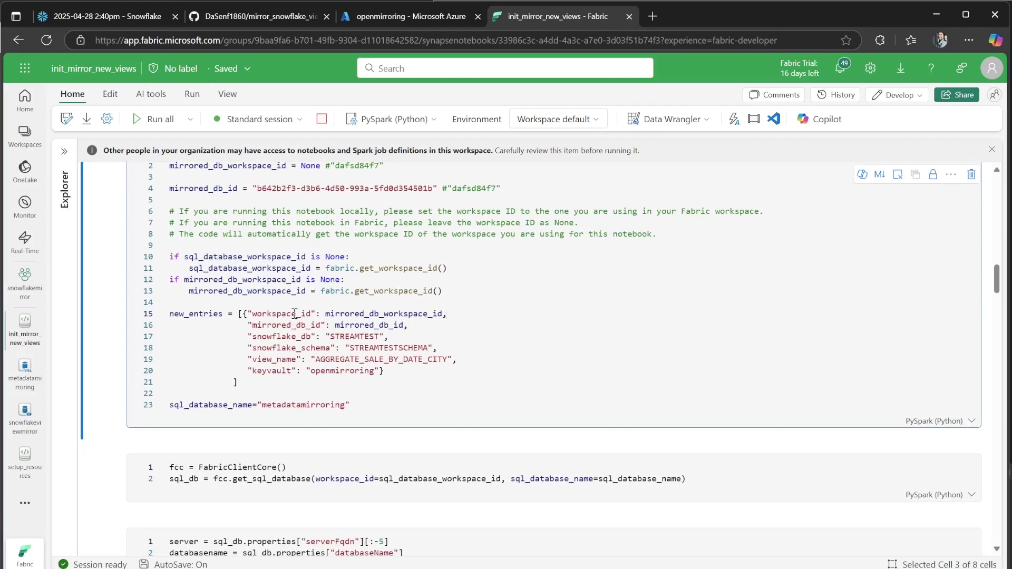
{"action": "double_click", "coordinate": [277, 313]}
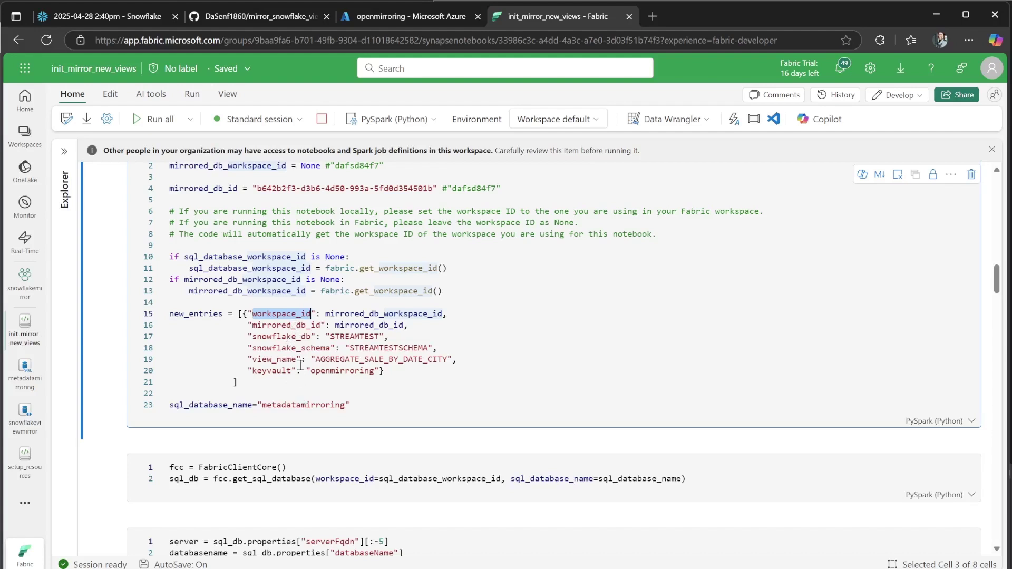
{"action": "double_click", "coordinate": [301, 325]}
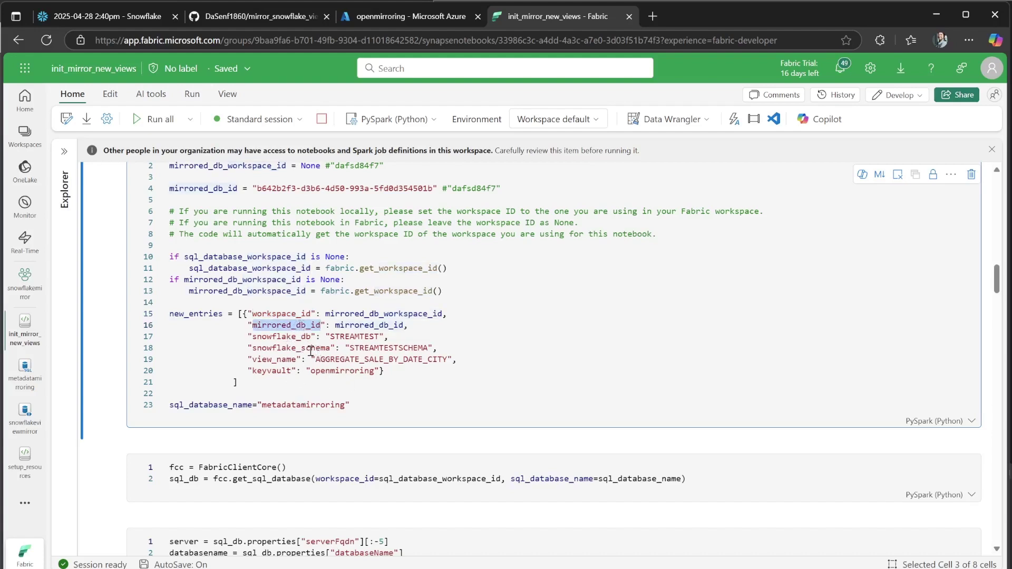
{"action": "double_click", "coordinate": [296, 336]}
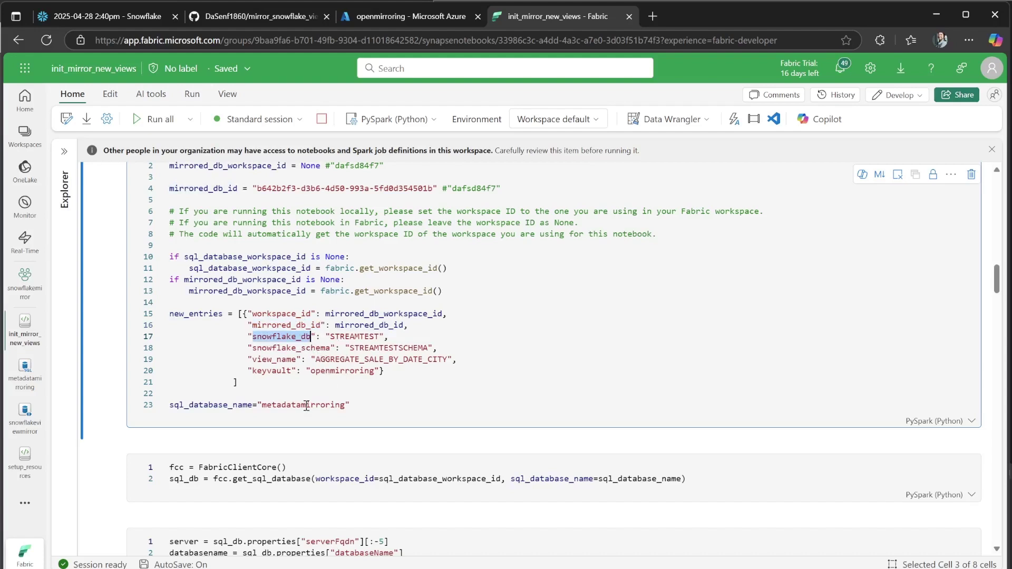
{"action": "double_click", "coordinate": [295, 348]}
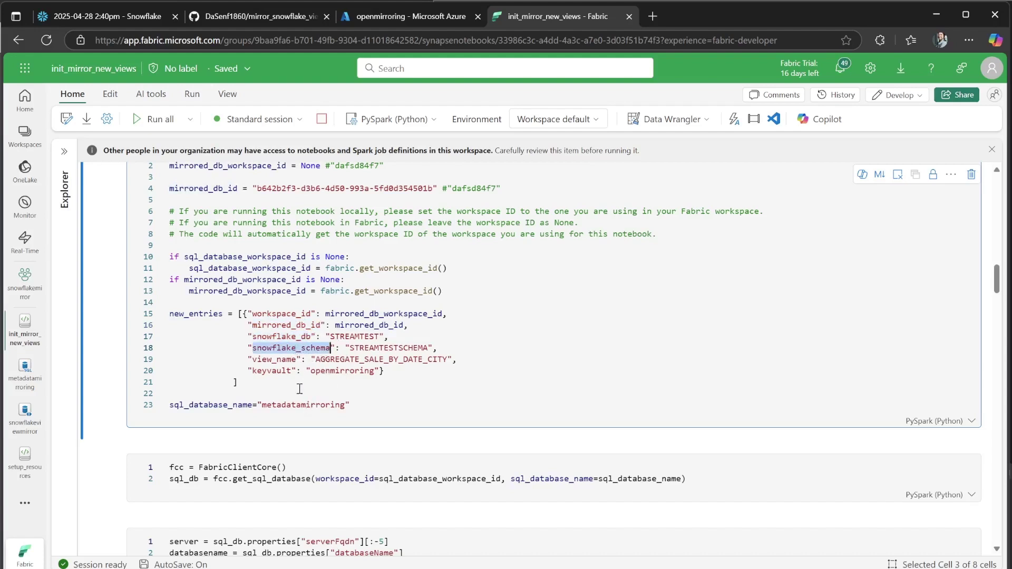
{"action": "double_click", "coordinate": [286, 361]}
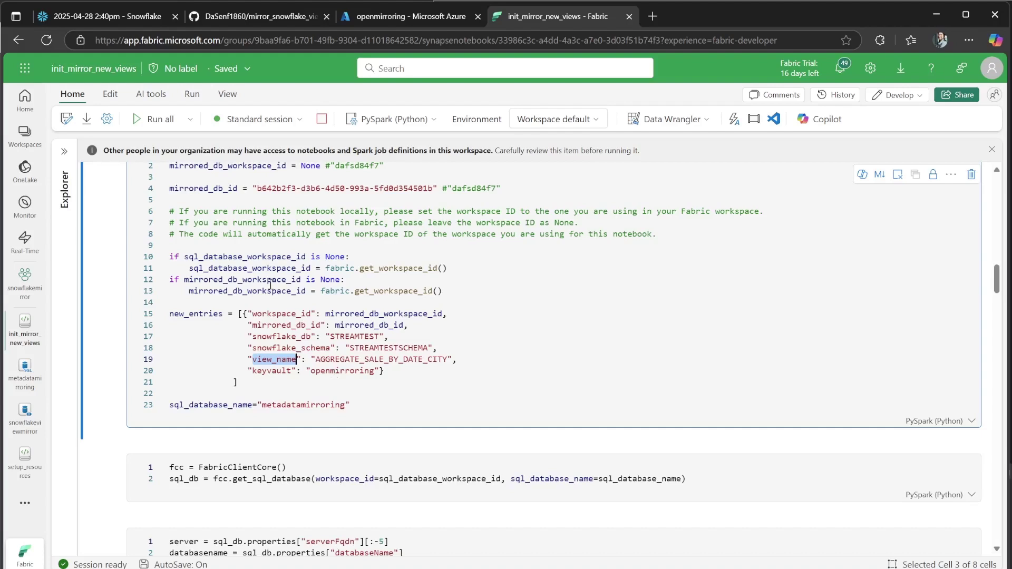
Switch to the Snowflake worksheet, look through the tables and views of STREAMTESTSCHEMA in the STREAMTEST database, and return to the Fabric notebook
{"action": "left_click", "coordinate": [119, 18]}
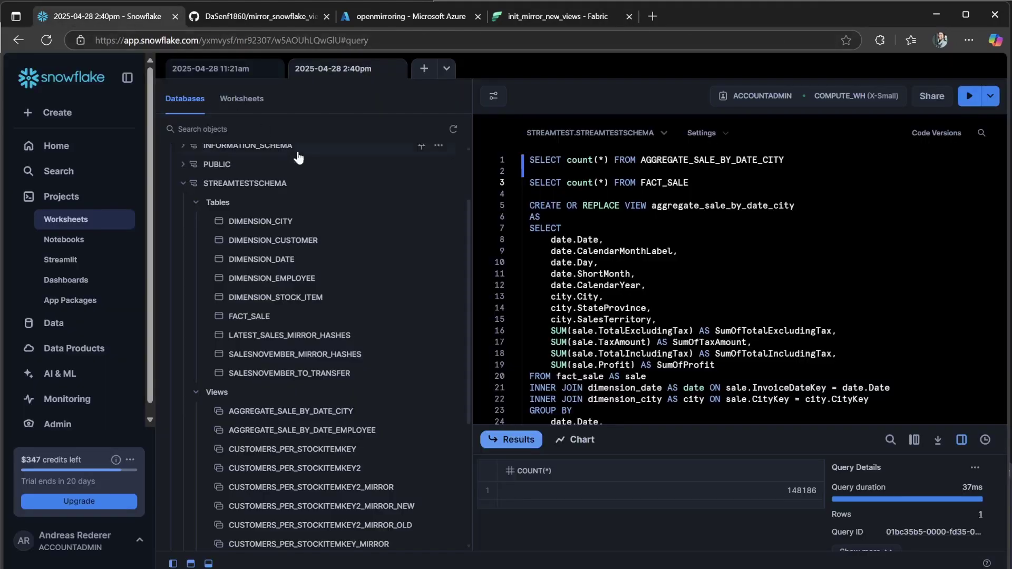
{"action": "scroll", "coordinate": [269, 285], "scroll_direction": "up", "scroll_amount": 2}
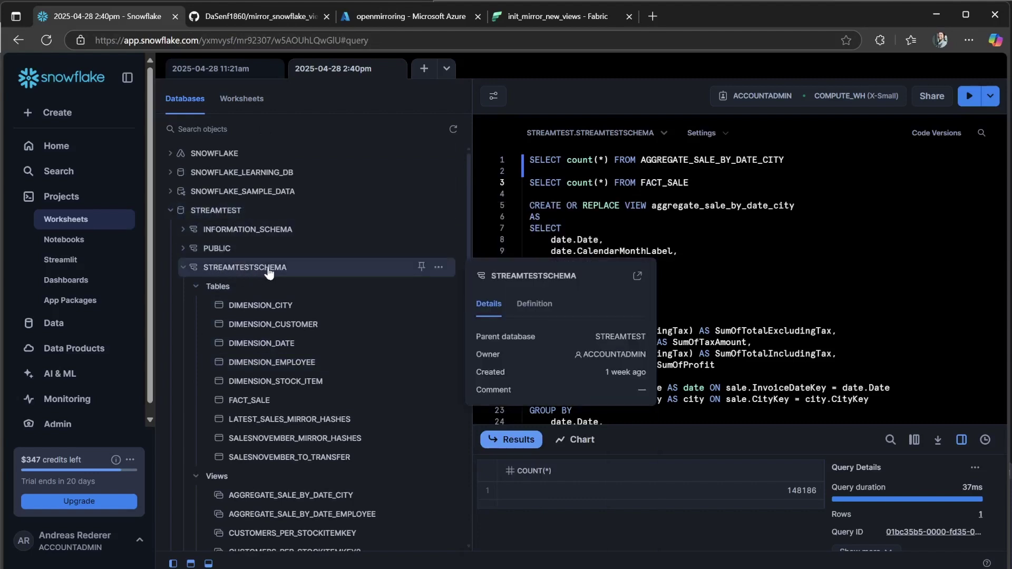
{"action": "scroll", "coordinate": [305, 464], "scroll_direction": "down", "scroll_amount": 2}
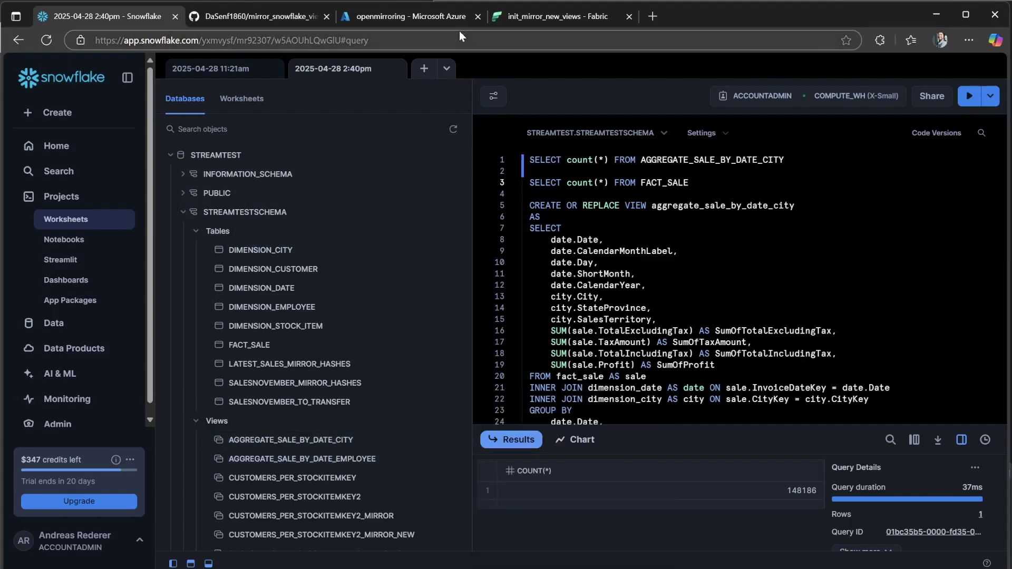
{"action": "left_click", "coordinate": [505, 15]}
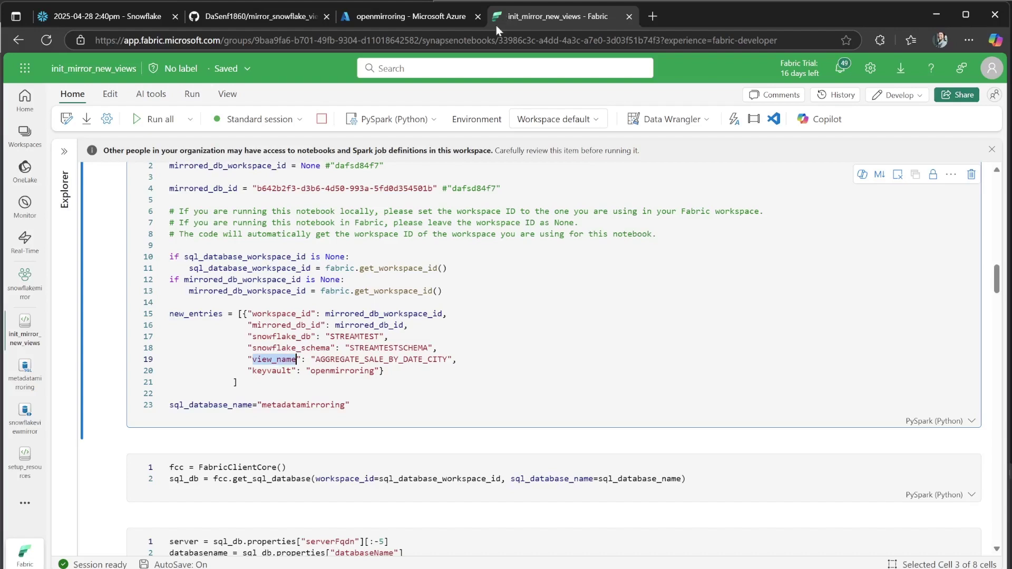
Examine the view_name and keyvault values of the new_entries item in the configuration cell
{"action": "double_click", "coordinate": [414, 359]}
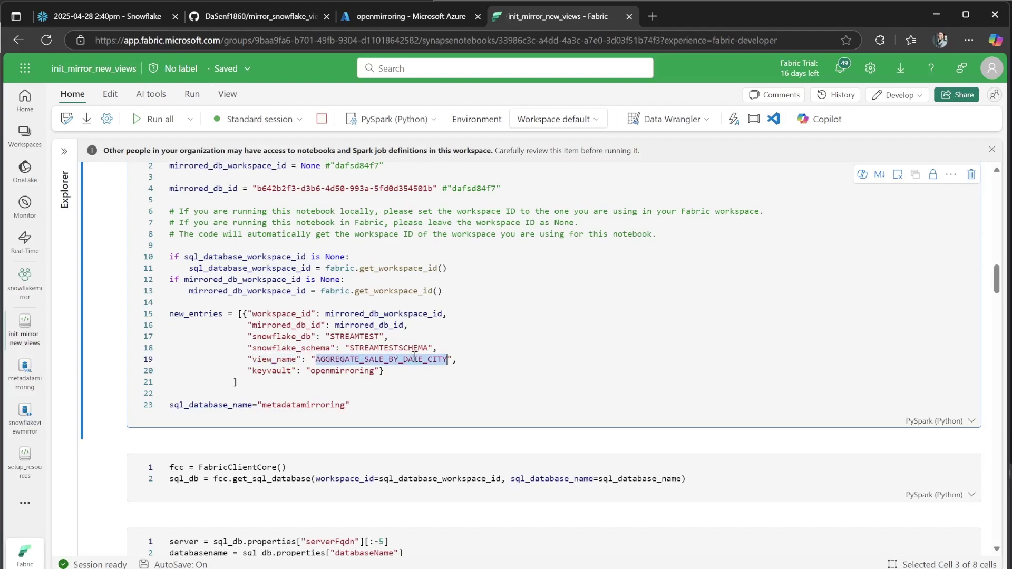
{"action": "double_click", "coordinate": [284, 360]}
{"action": "double_click", "coordinate": [352, 368]}
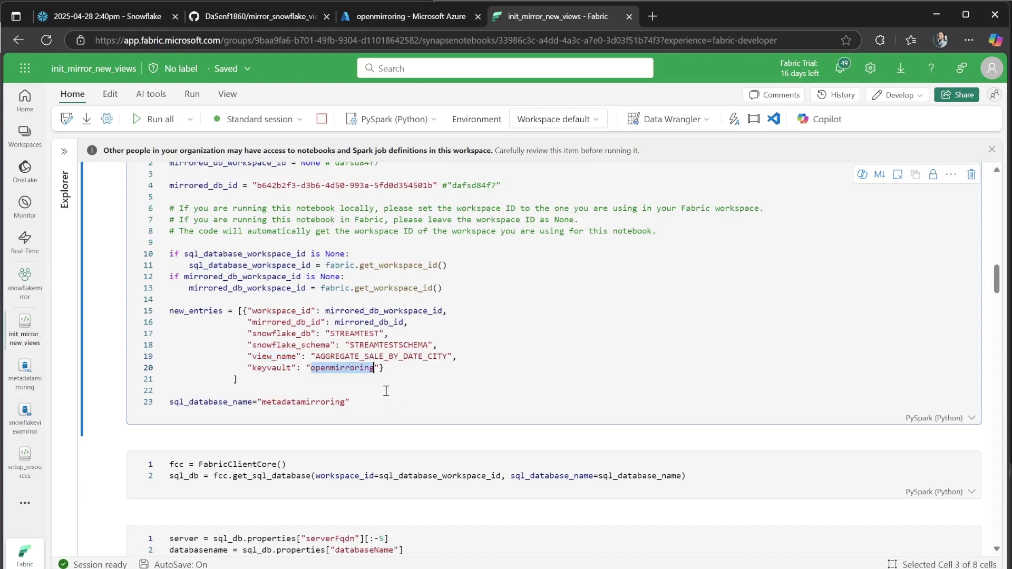
{"action": "left_click", "coordinate": [503, 323]}
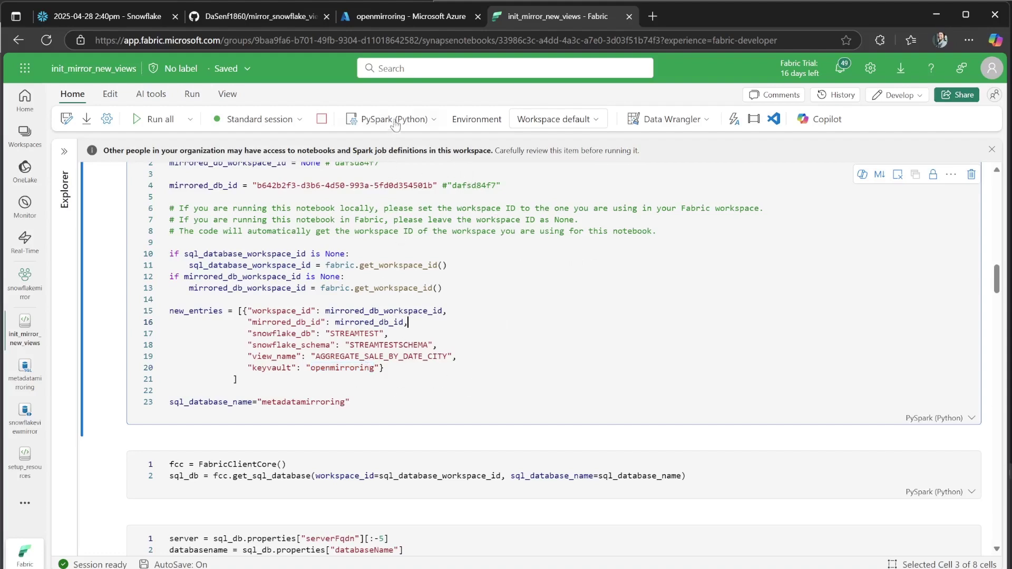
Check the key vault's name on its Azure portal Secrets page and return to the keyvault entry in the Fabric notebook
{"action": "left_click", "coordinate": [370, 18]}
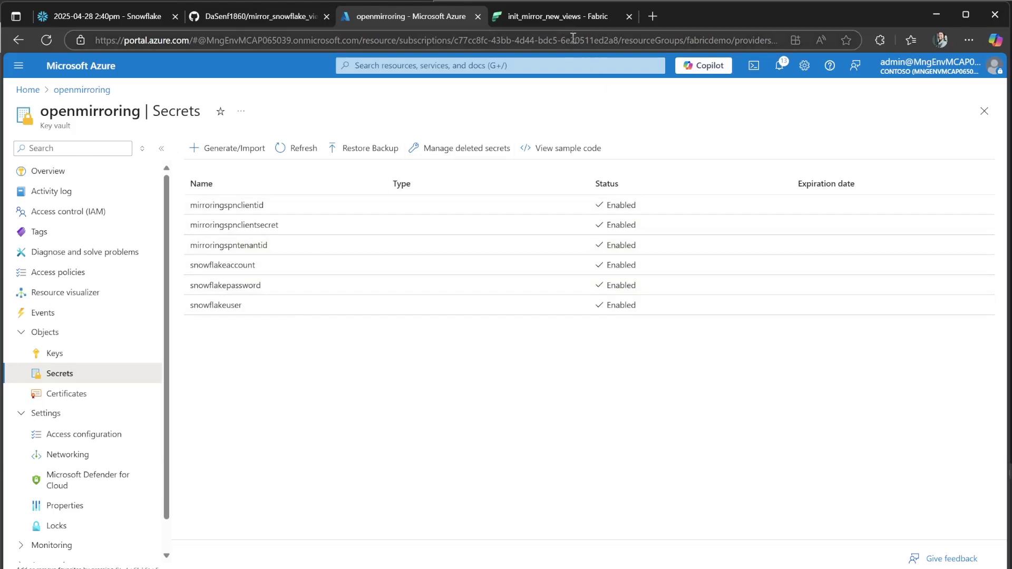
{"action": "left_click_drag", "start_coordinate": [37, 119], "coordinate": [140, 112]}
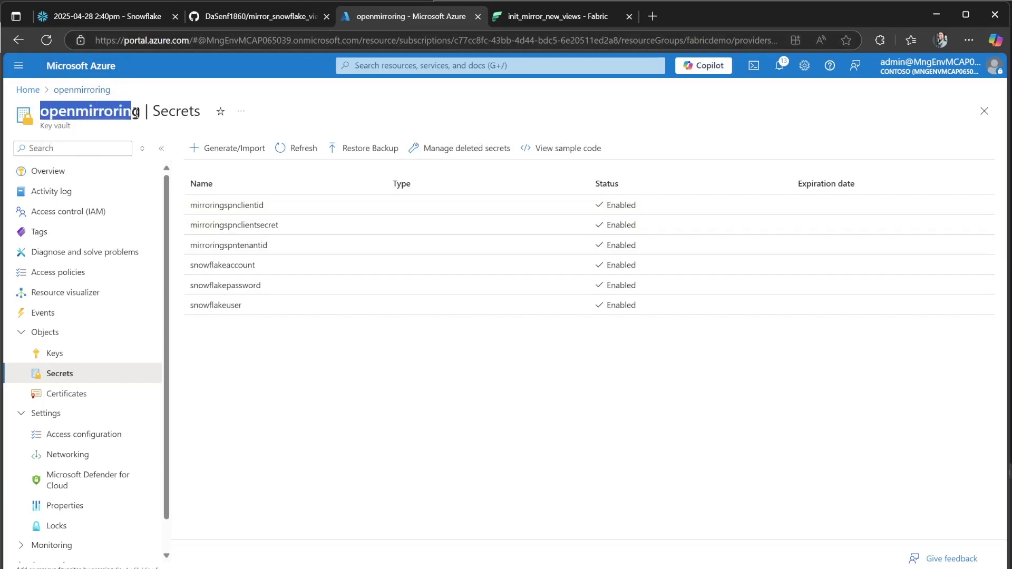
{"action": "left_click", "coordinate": [550, 16]}
{"action": "left_click", "coordinate": [381, 369]}
{"action": "type", "text": "}"}
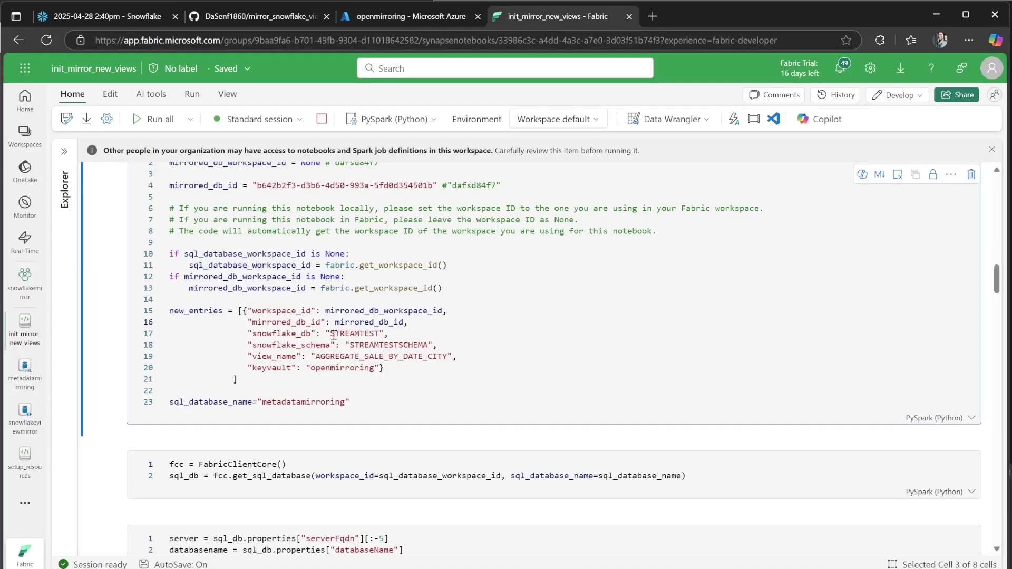
Review the mirrored database workspace ID fallback and the complete dictionary inside new_entries, from workspace_id to keyvault
{"action": "left_click", "coordinate": [435, 289]}
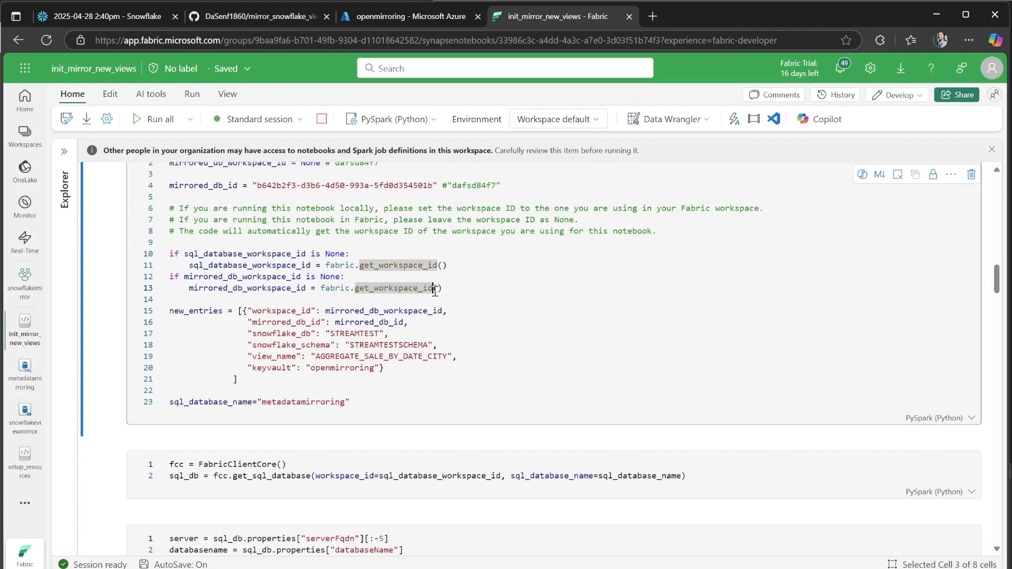
{"action": "left_click", "coordinate": [588, 304]}
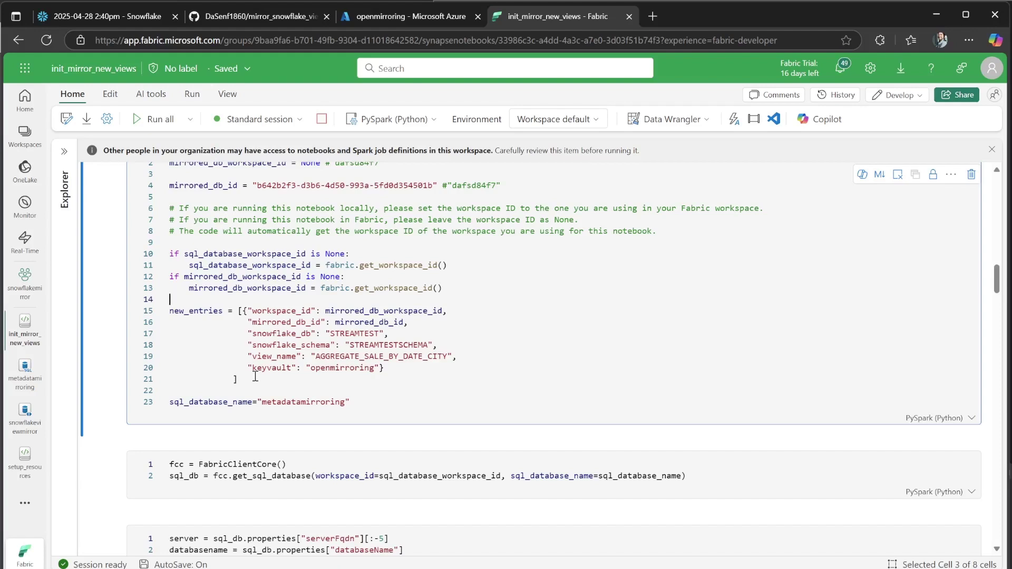
{"action": "left_click_drag", "start_coordinate": [380, 368], "coordinate": [248, 312]}
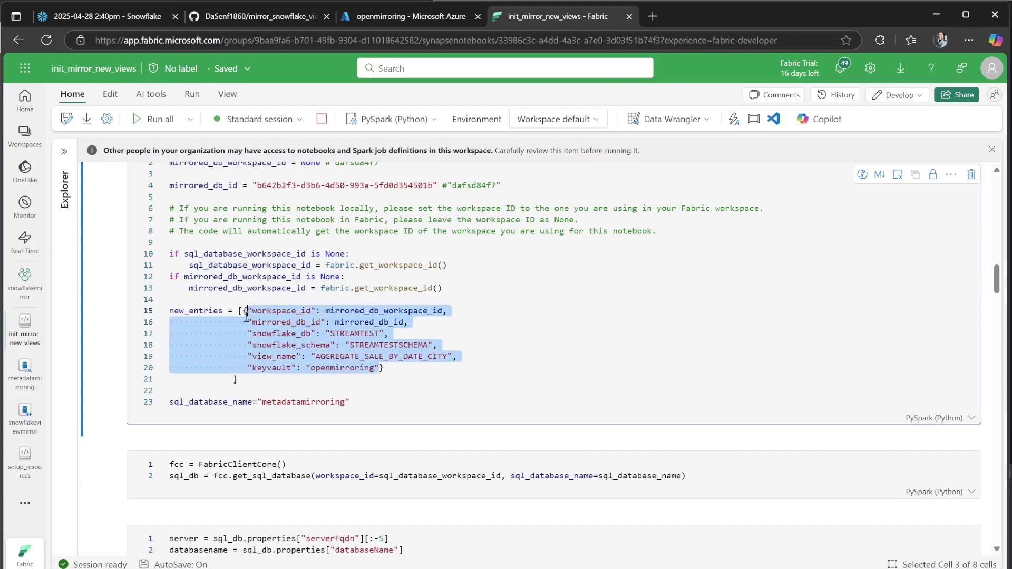
{"action": "left_click", "coordinate": [437, 331]}
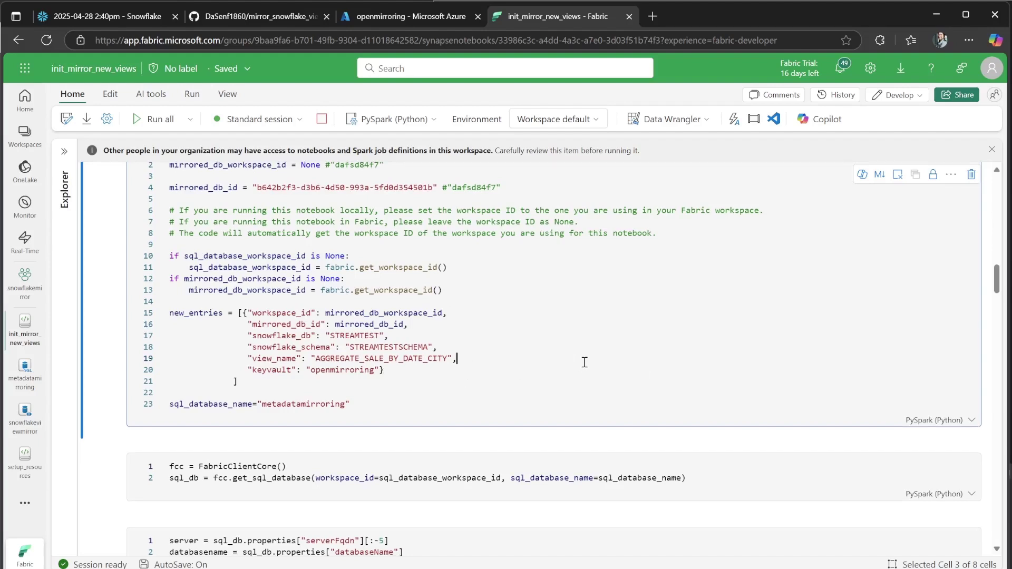
Run the configuration cell and all remaining notebook cells, through the loop that calls run_for_one_view for each row
{"action": "key", "text": "shift+Return"}
{"action": "key", "text": "shift+Return"}
{"action": "key", "text": "shift+Return"}
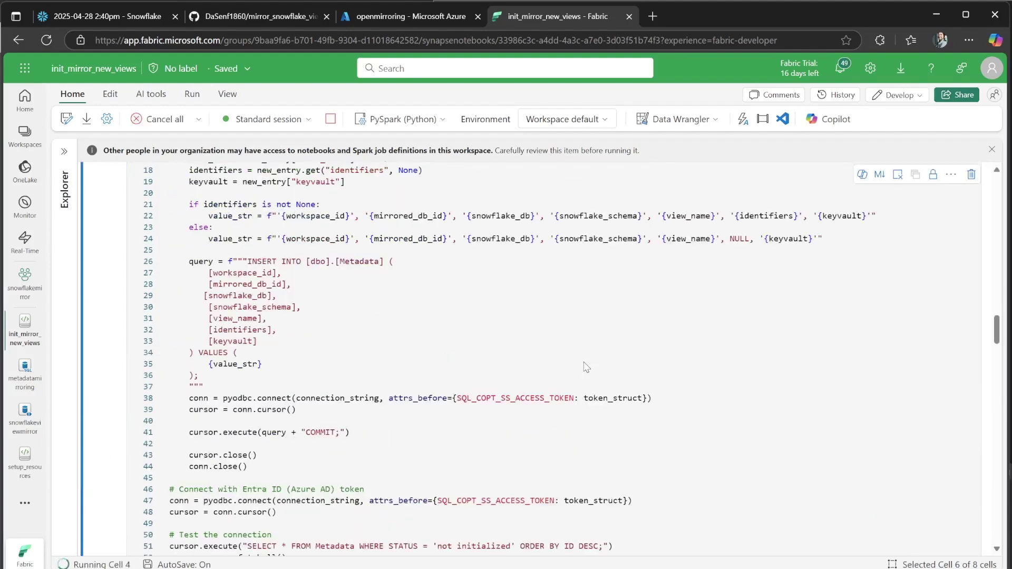
{"action": "scroll", "coordinate": [585, 364], "scroll_direction": "down", "scroll_amount": 10}
{"action": "key", "text": "shift+Return"}
{"action": "key", "text": "shift+Return"}
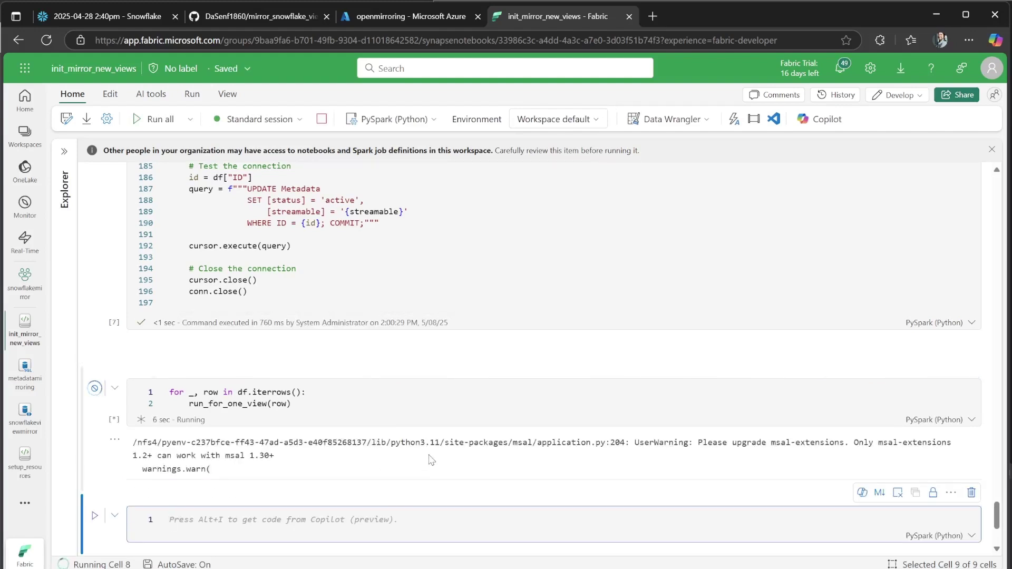
{"action": "left_click", "coordinate": [329, 509]}
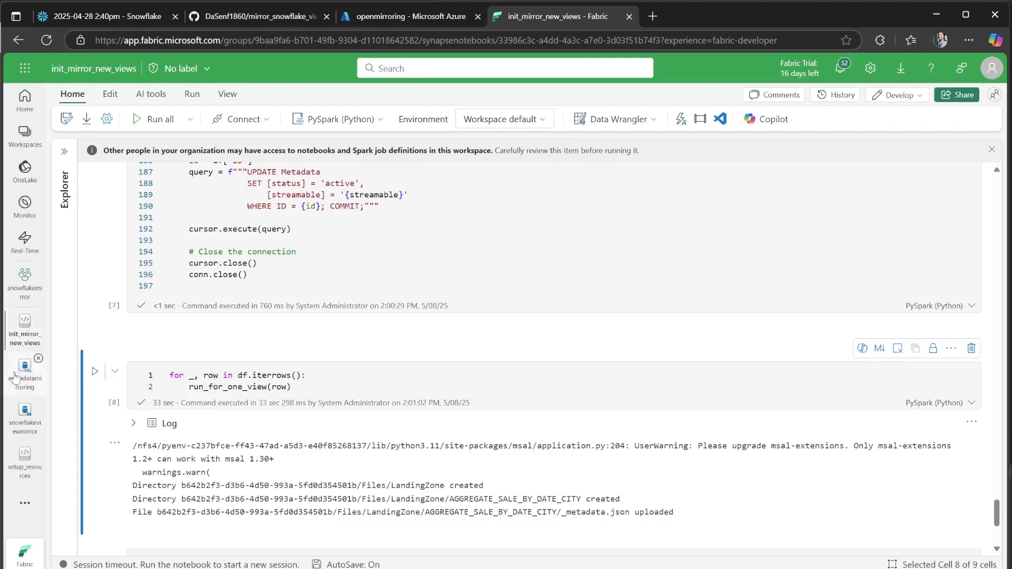
Open the snowflakeviewmirror mirrored database and check the AGGREGATE_SALE_BY_DATE_CITY table's replication status and uploaded files folder
{"action": "left_click", "coordinate": [25, 417]}
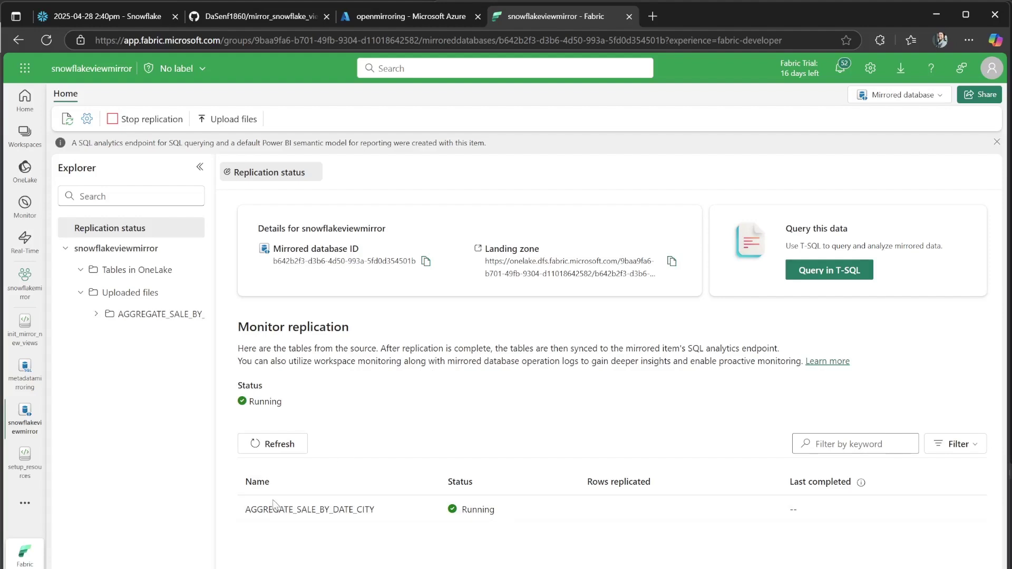
{"action": "left_click_drag", "start_coordinate": [240, 509], "coordinate": [388, 515]}
{"action": "left_click", "coordinate": [359, 545]}
{"action": "left_click", "coordinate": [96, 314]}
Create a new Environment item named snowflakemirrorenv in the snowflakemirror workspace
{"action": "left_click", "coordinate": [23, 280]}
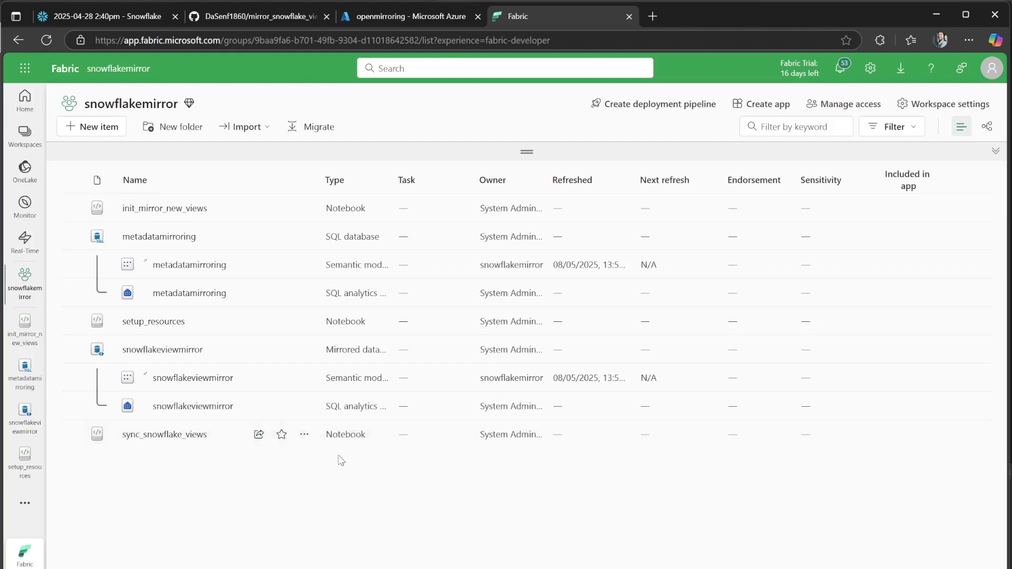
{"action": "left_click", "coordinate": [111, 135]}
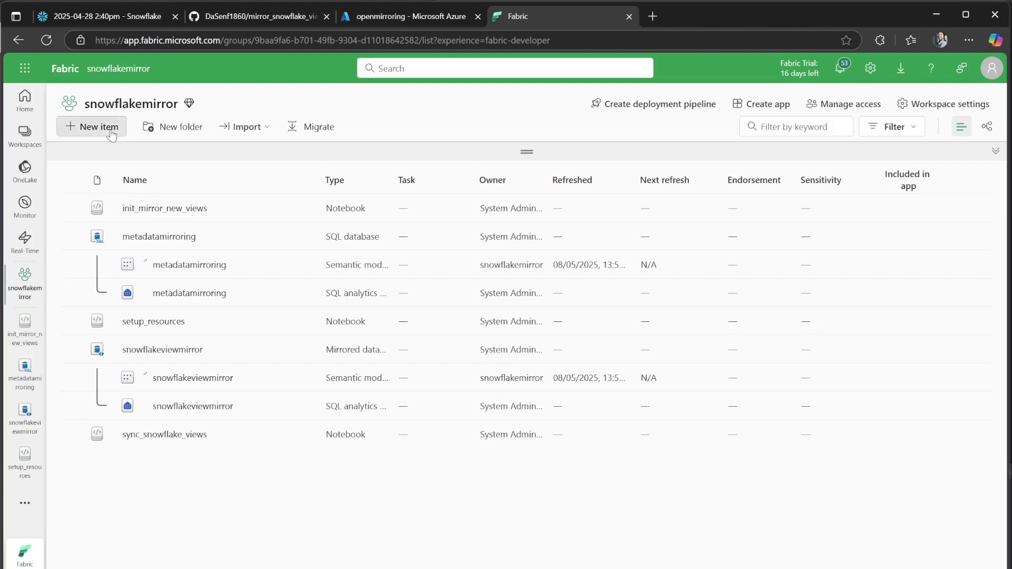
{"action": "left_click", "coordinate": [943, 138]}
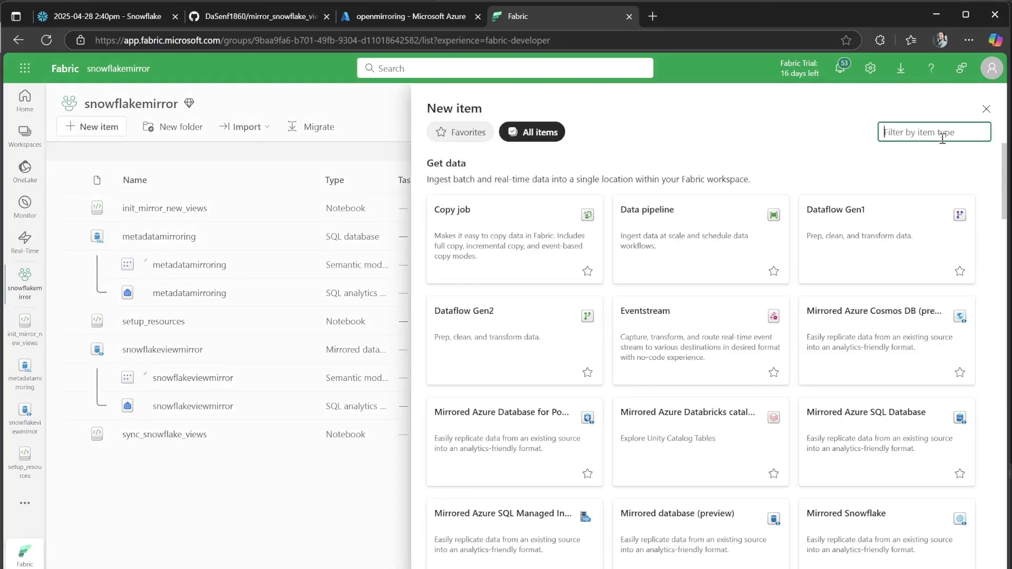
{"action": "type", "text": "envir"}
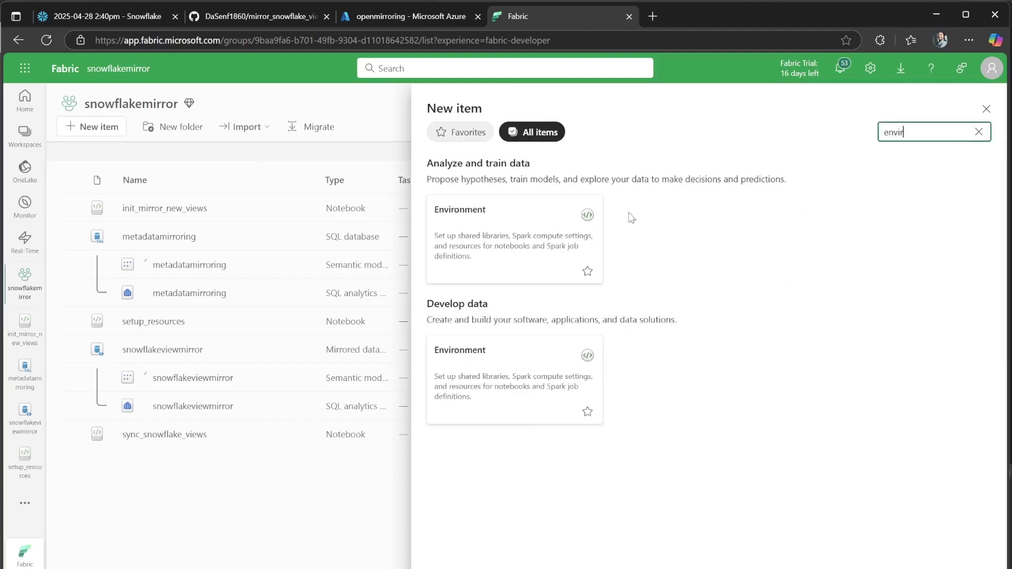
{"action": "left_click", "coordinate": [477, 240]}
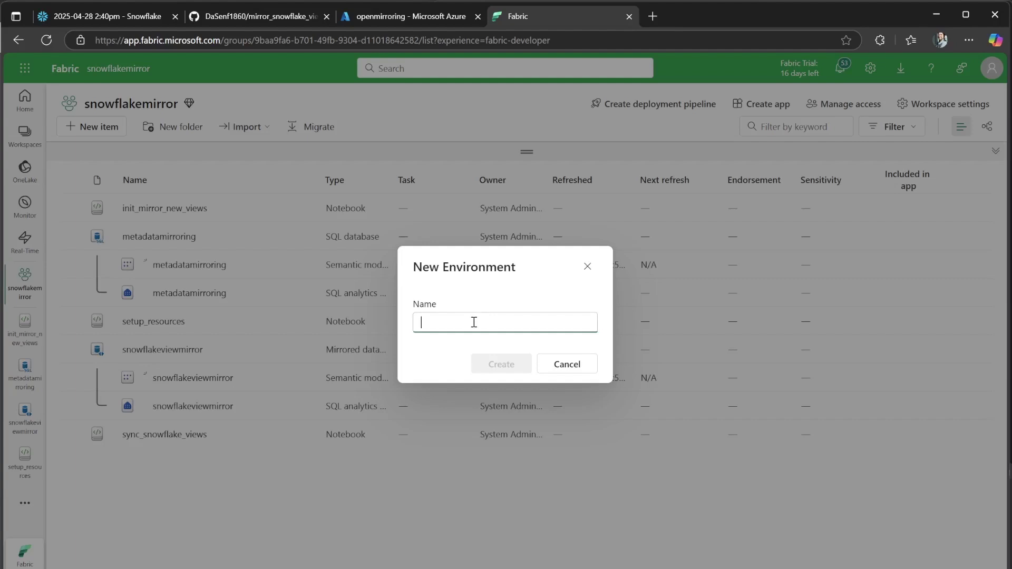
{"action": "type", "text": "snof"}
{"action": "type", "text": "flakemirrorenv"}
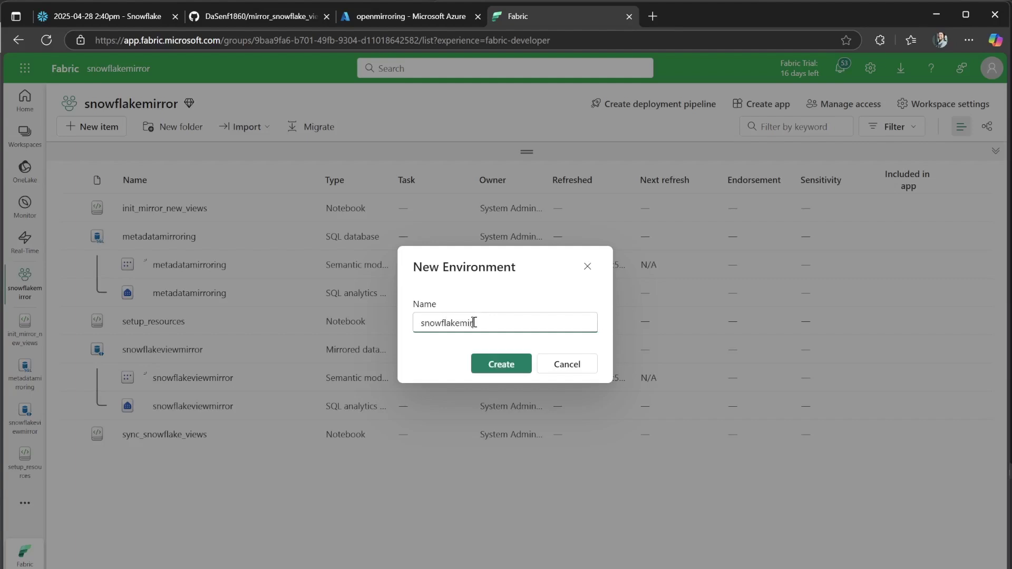
{"action": "left_click", "coordinate": [517, 369]}
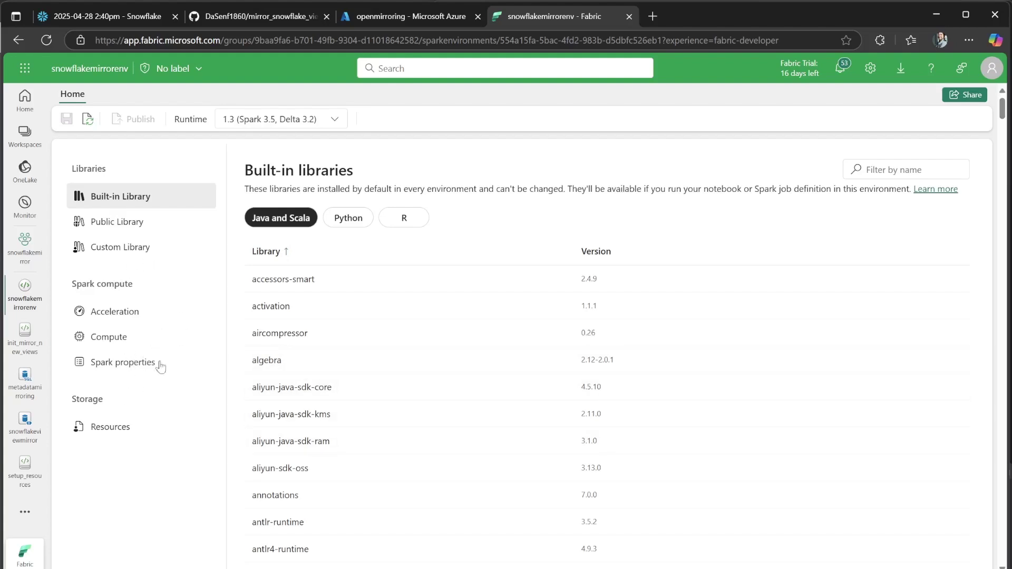
Add the snowflake-connector-python library from PyPI to the environment's public libraries
{"action": "left_click", "coordinate": [110, 222]}
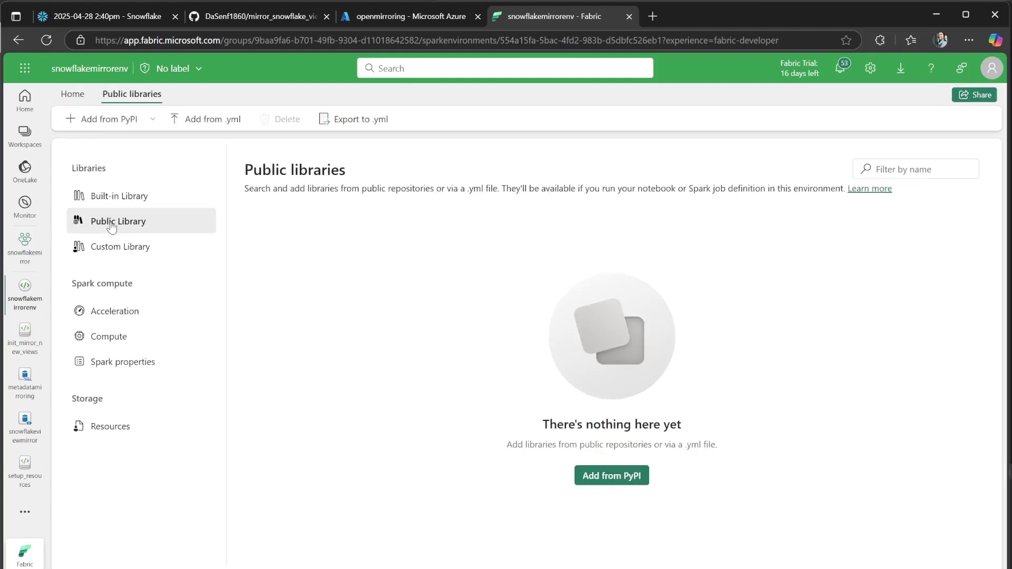
{"action": "left_click", "coordinate": [580, 475]}
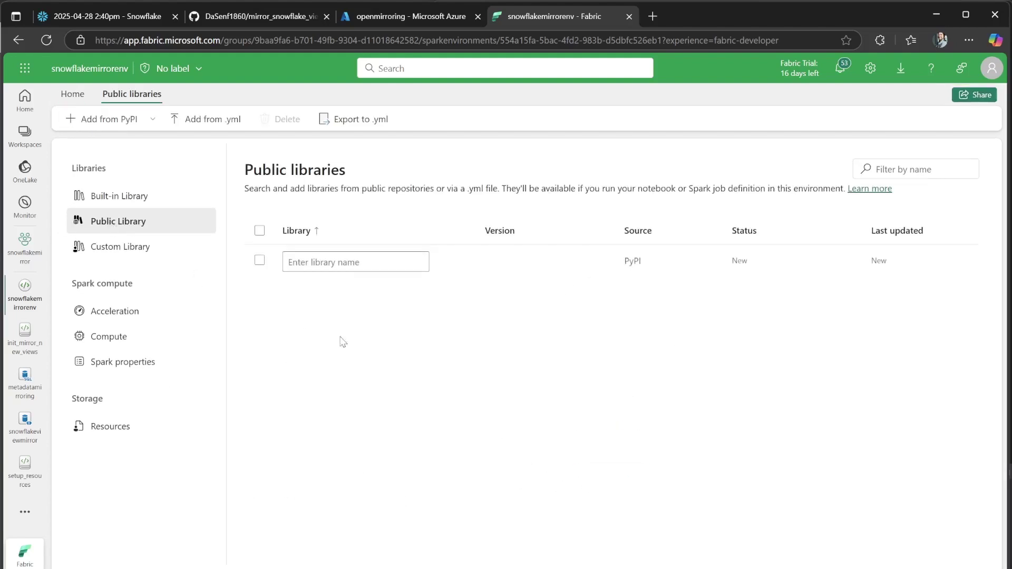
{"action": "left_click", "coordinate": [347, 266]}
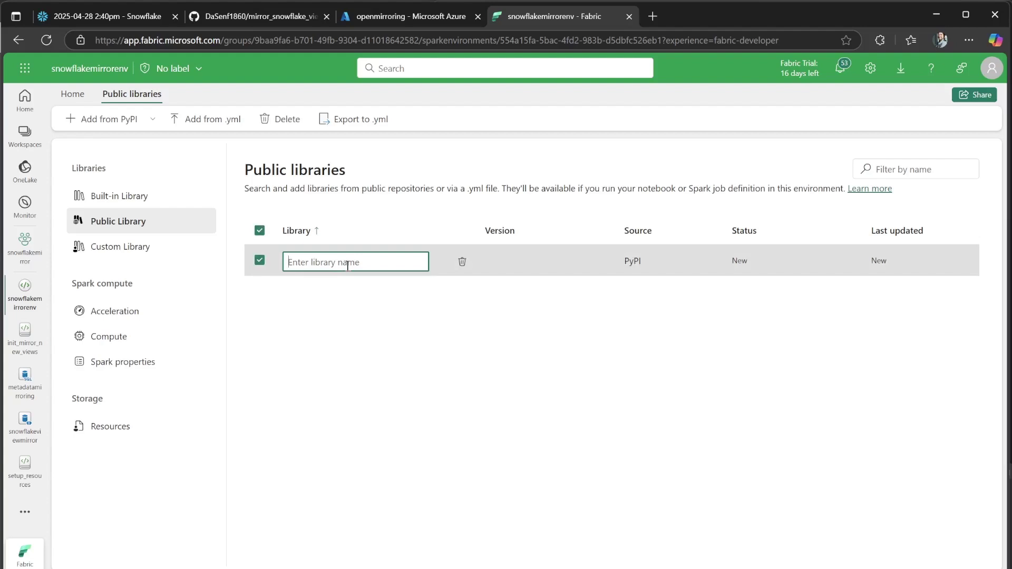
{"action": "type", "text": "snowflake-connector-python"}
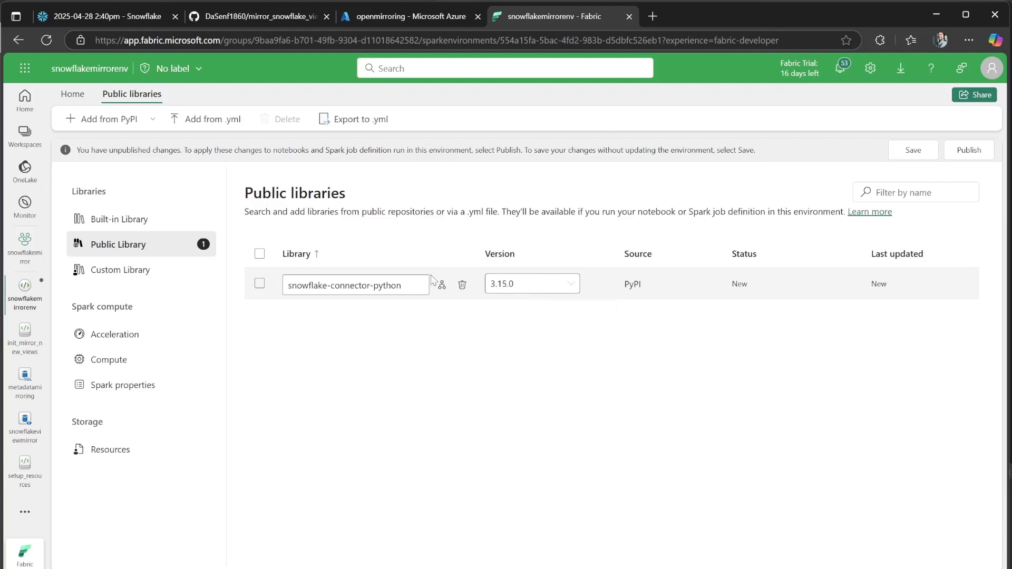
Add msfabricpysdkcore from PyPI as a second public library in the environment
{"action": "left_click", "coordinate": [113, 121]}
{"action": "left_click", "coordinate": [332, 318]}
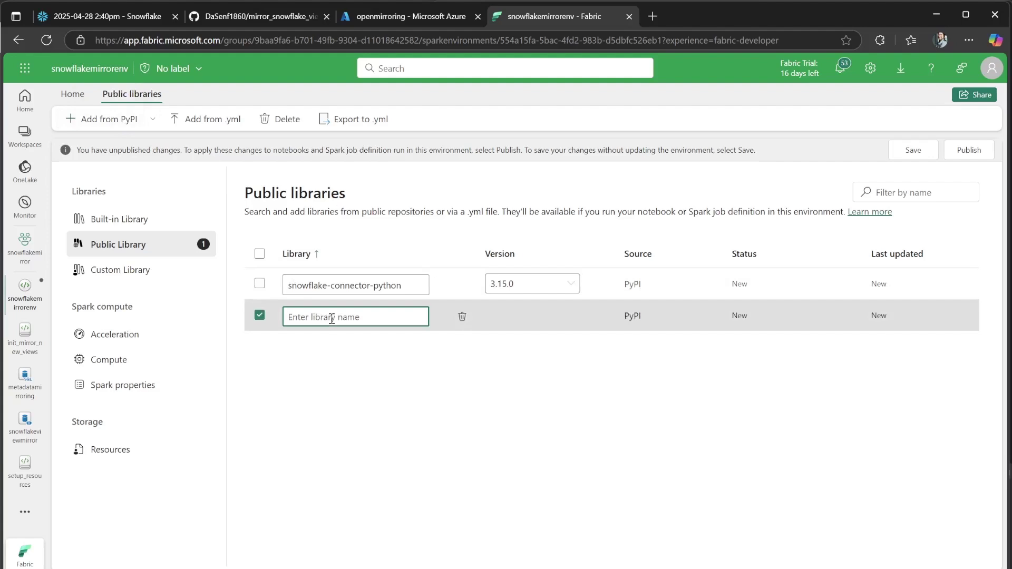
{"action": "type", "text": "msfabricpy"}
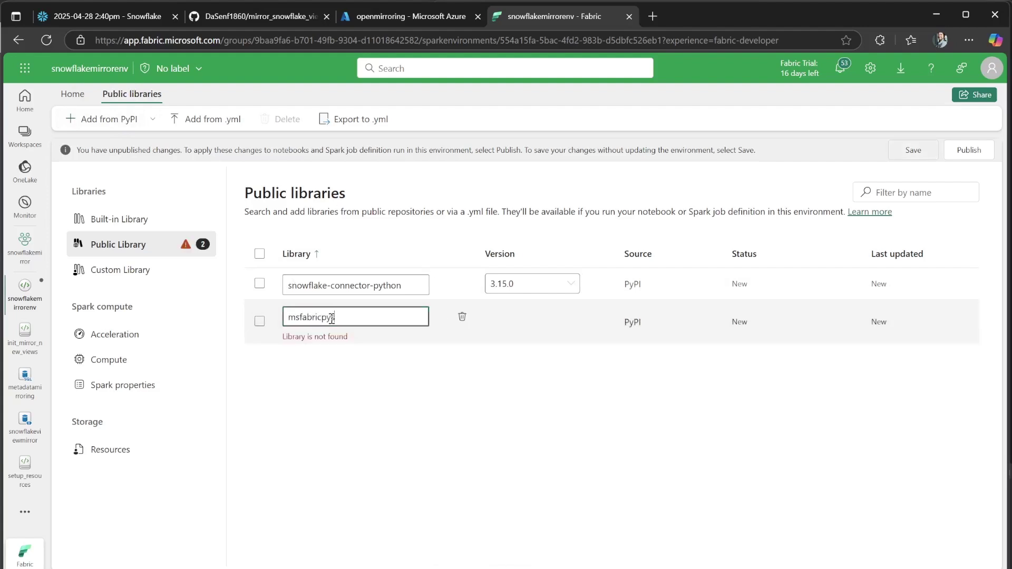
{"action": "type", "text": "sdkcore"}
{"action": "left_click", "coordinate": [445, 399]}
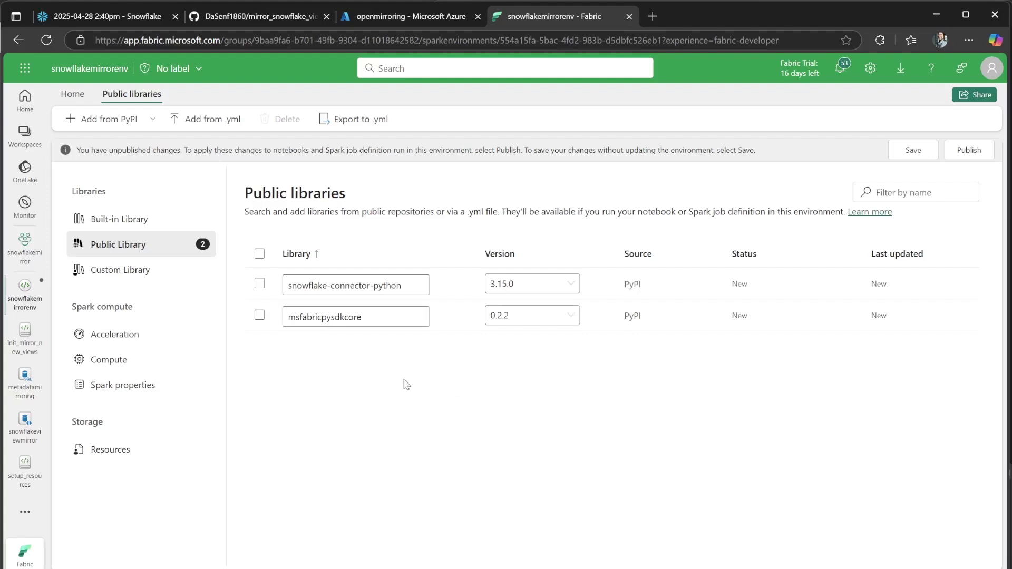
Save the environment's library changes and publish all pending changes
{"action": "left_click", "coordinate": [915, 151]}
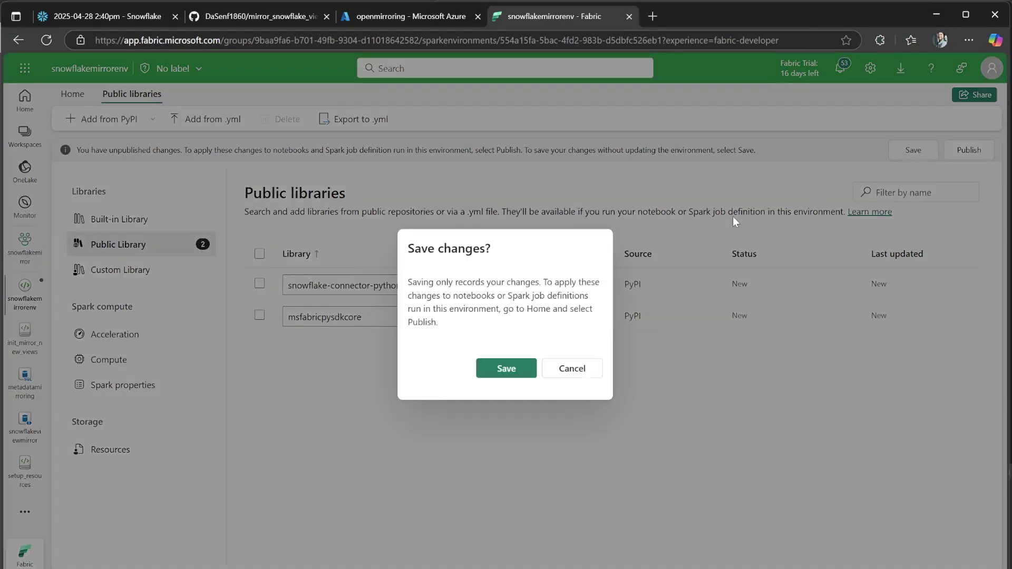
{"action": "left_click", "coordinate": [514, 368]}
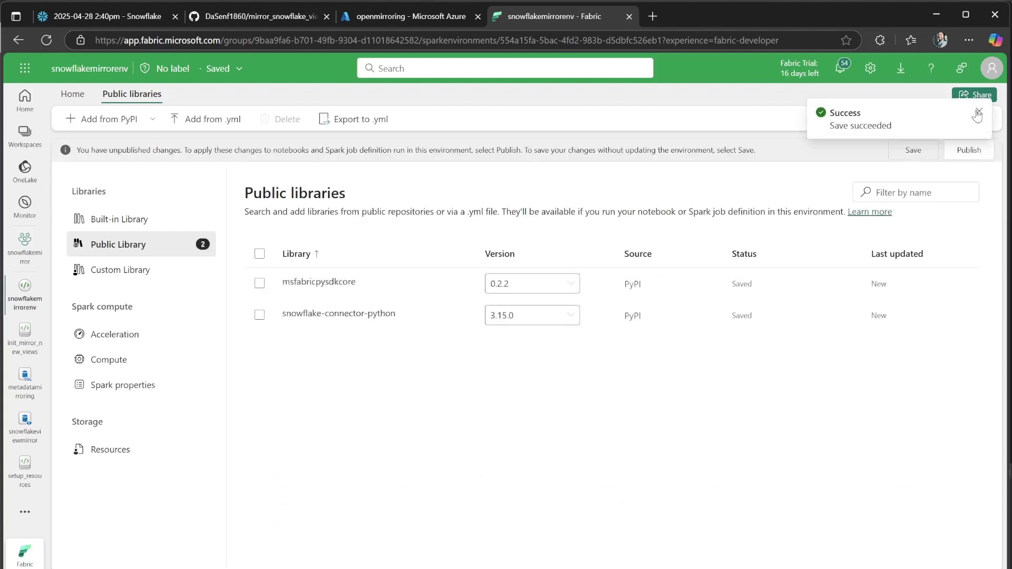
{"action": "left_click", "coordinate": [979, 111]}
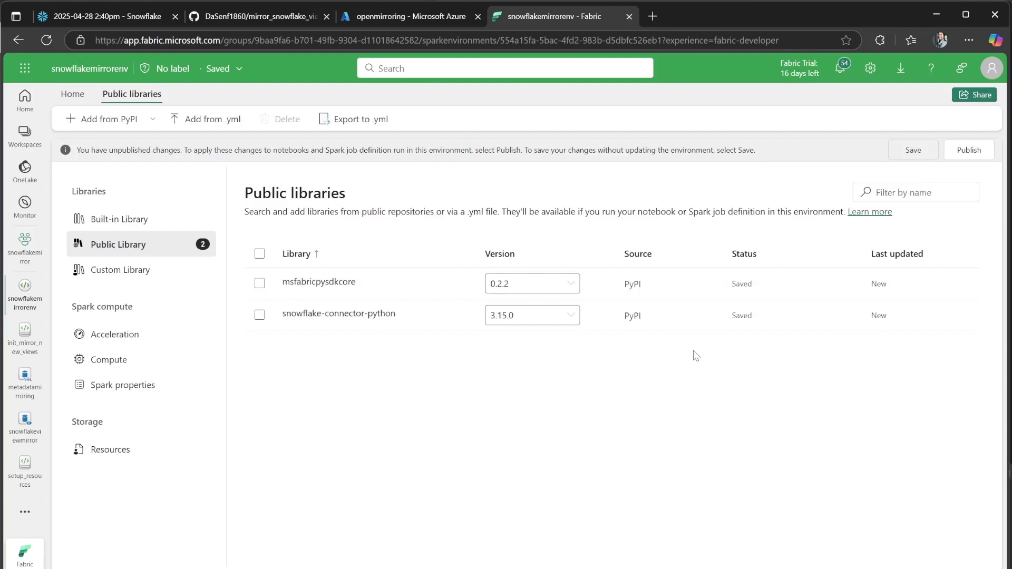
{"action": "left_click", "coordinate": [969, 149]}
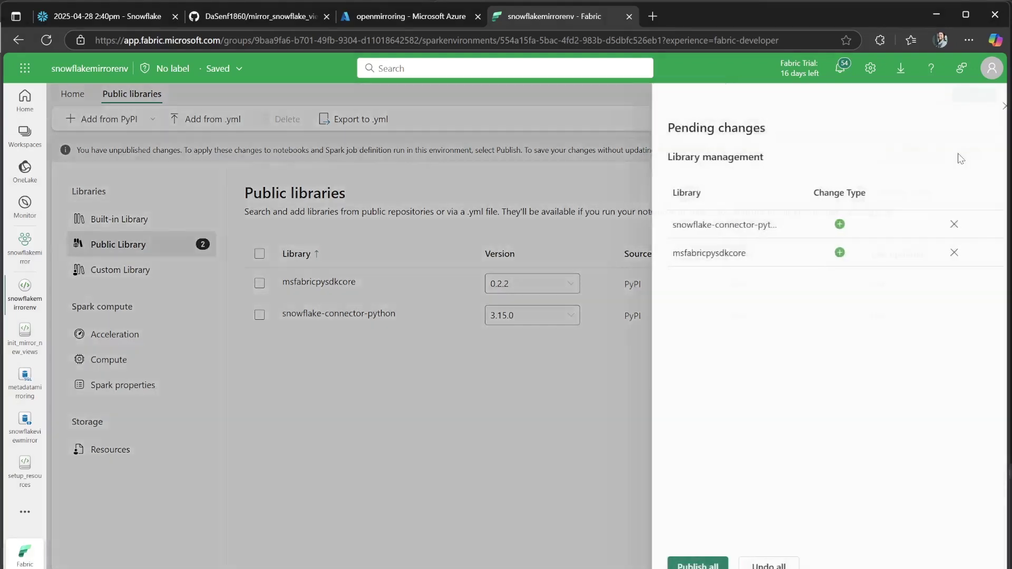
{"action": "left_click", "coordinate": [685, 562]}
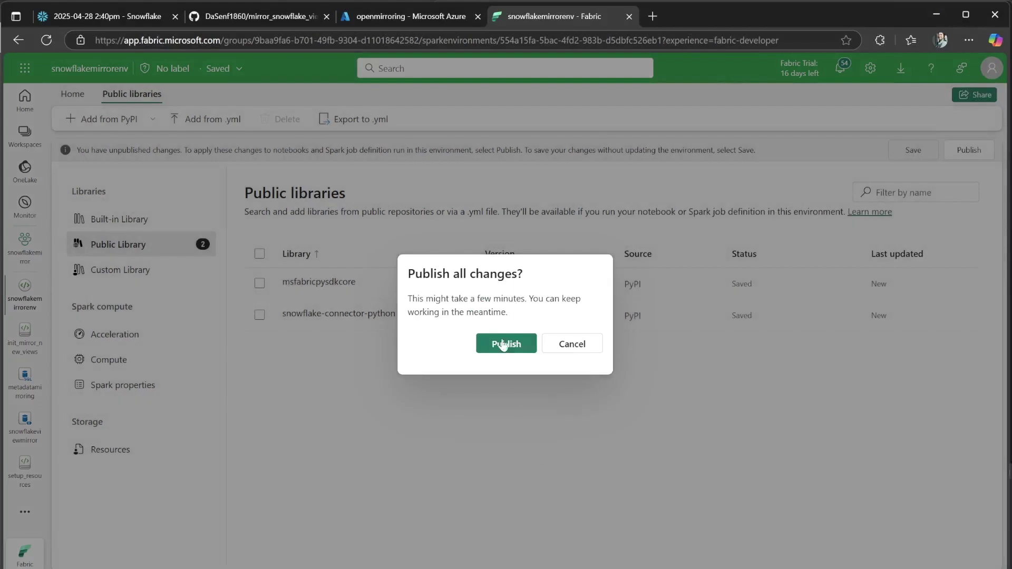
{"action": "left_click", "coordinate": [503, 340]}
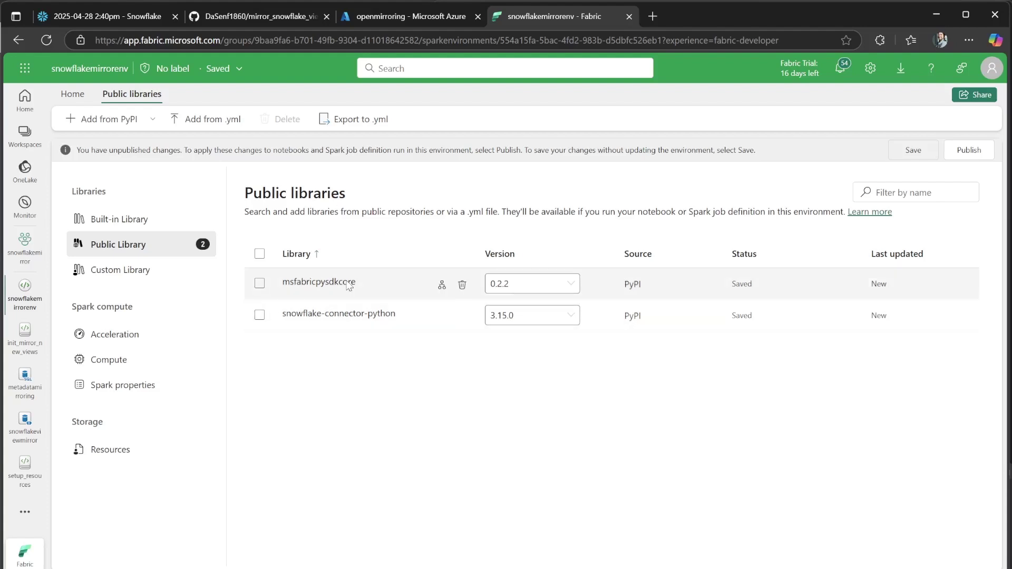
Check the notifications for the environment's publish status
{"action": "left_click", "coordinate": [840, 71]}
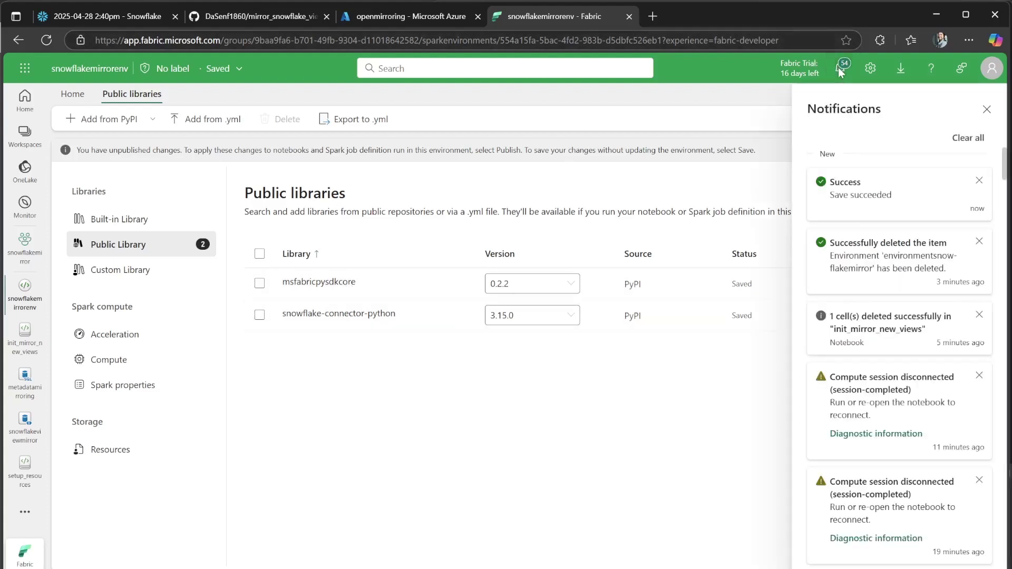
{"action": "left_click", "coordinate": [987, 109]}
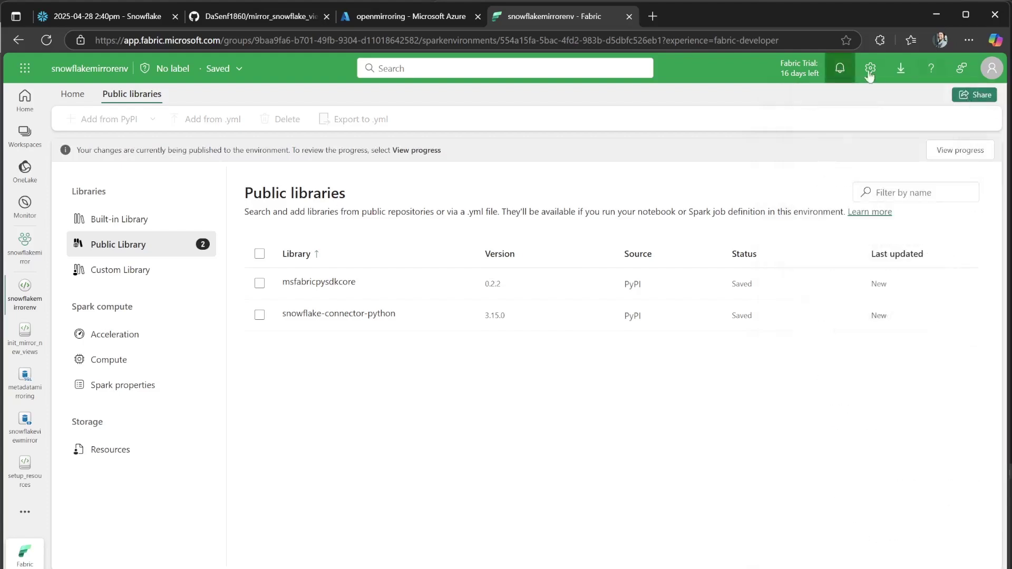
{"action": "left_click", "coordinate": [844, 69]}
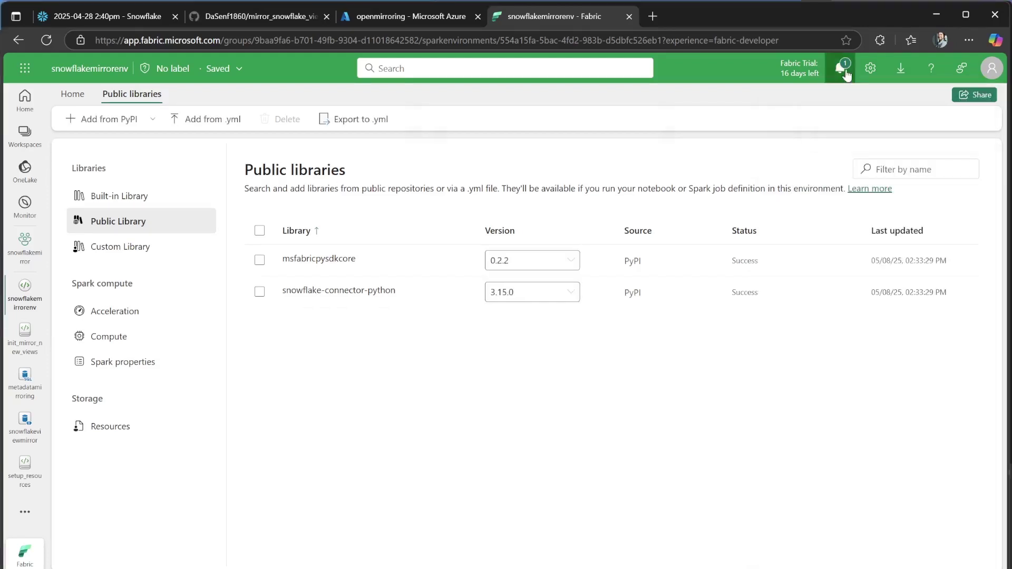
{"action": "left_click", "coordinate": [843, 68]}
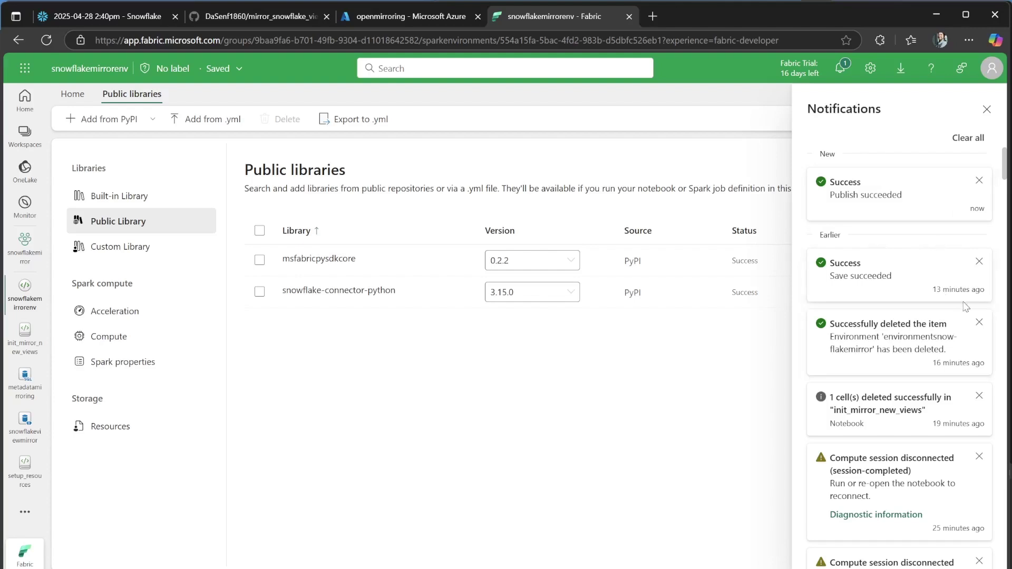
{"action": "left_click", "coordinate": [987, 110]}
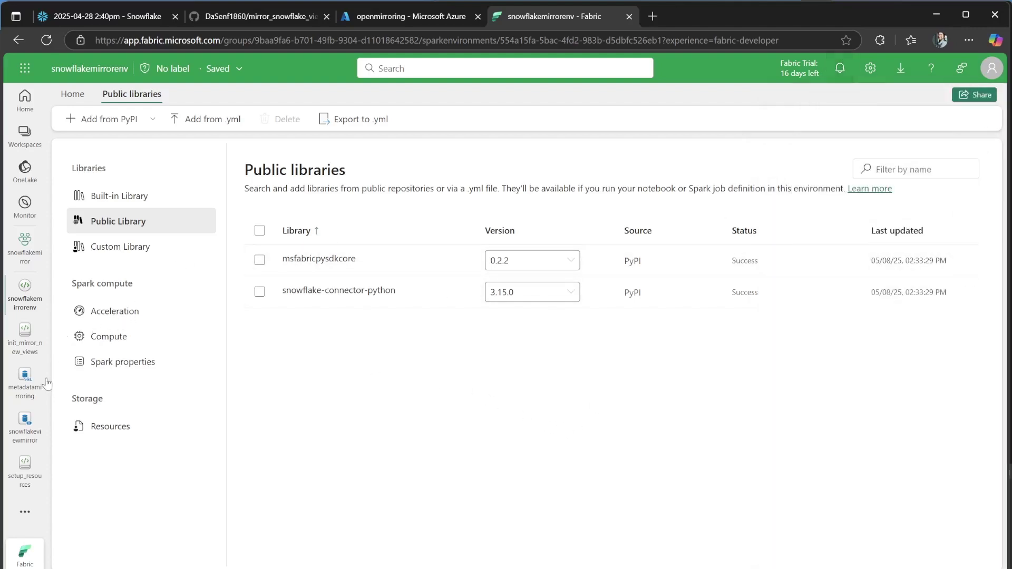
Open the sync_snowflake_views notebook from the snowflakemirror workspace and collapse its Explorer pane
{"action": "left_click", "coordinate": [25, 258]}
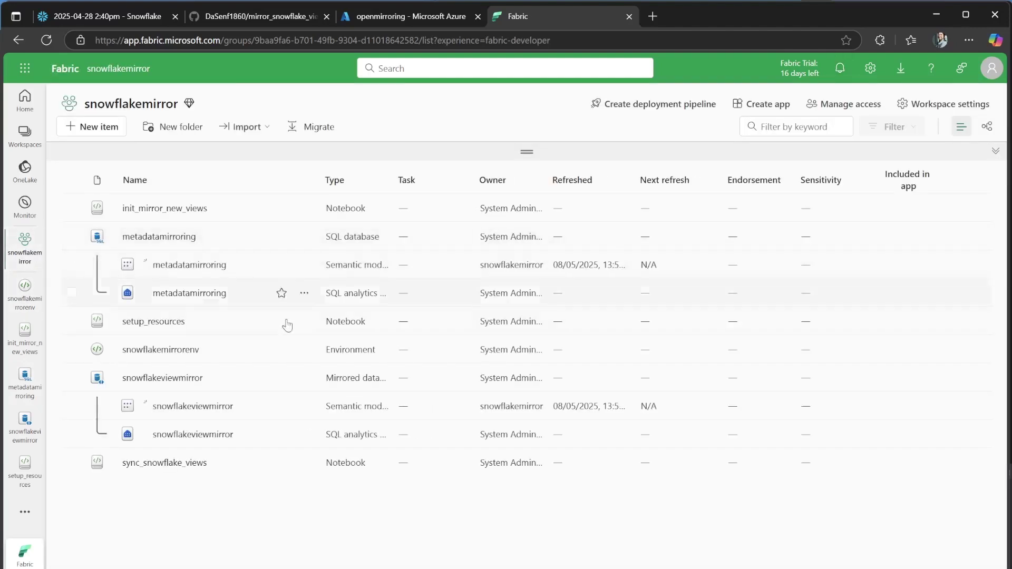
{"action": "left_click", "coordinate": [167, 464]}
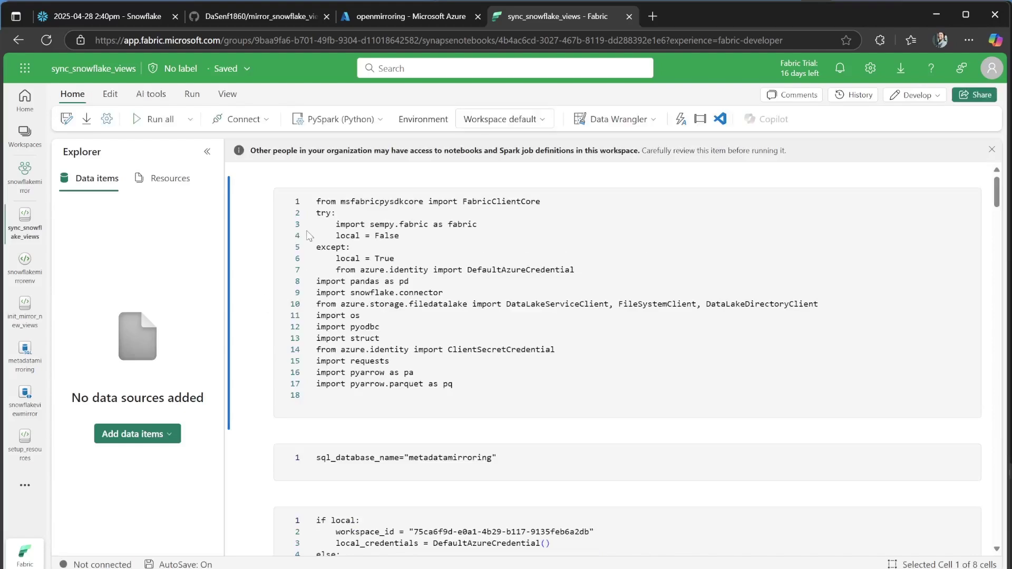
{"action": "left_click", "coordinate": [201, 153]}
Switch the notebook's environment from the workspace default to snowflakemirrorenv and run the first cell with the imports
{"action": "left_click", "coordinate": [504, 119]}
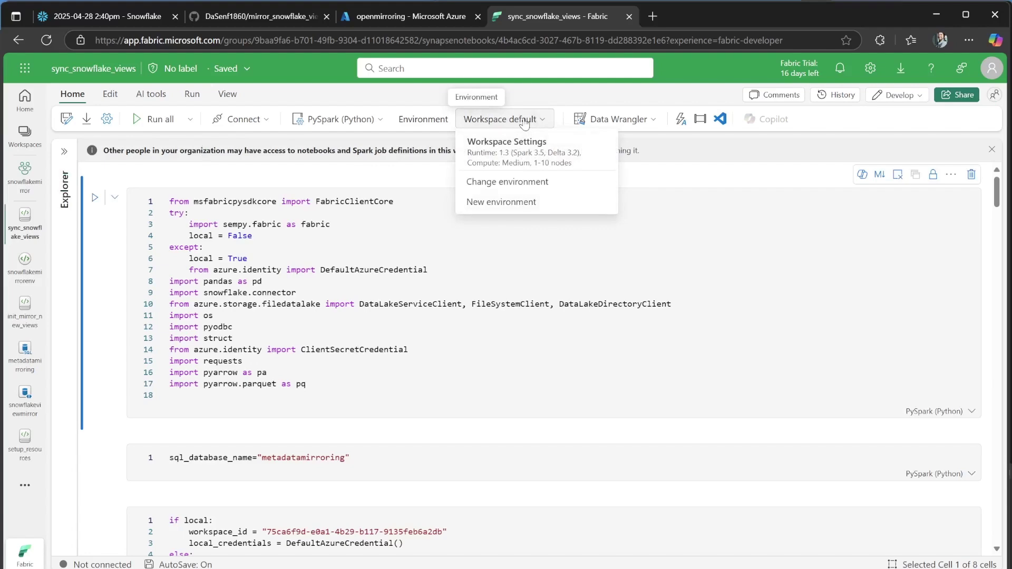
{"action": "left_click", "coordinate": [511, 181]}
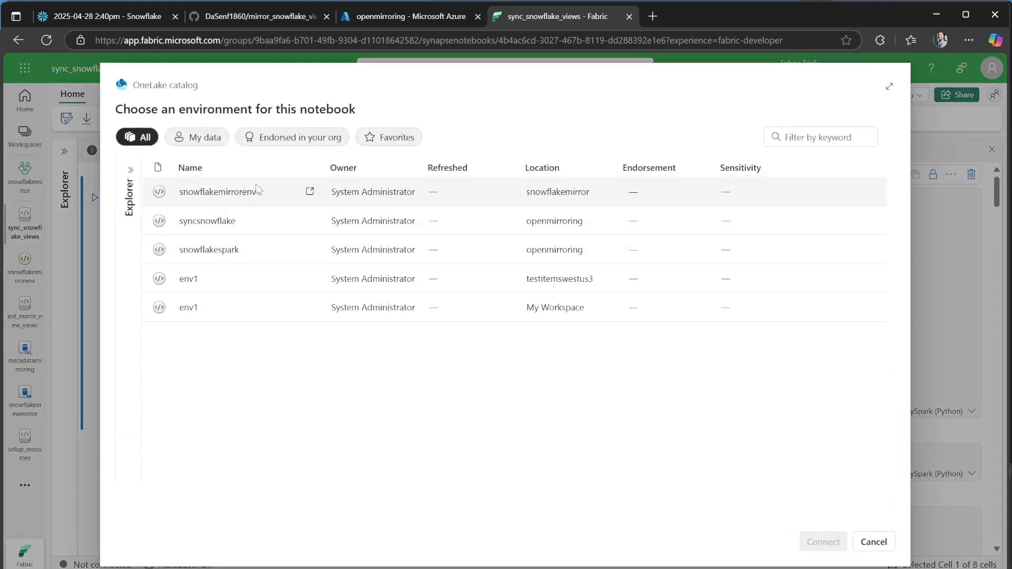
{"action": "left_click", "coordinate": [491, 185]}
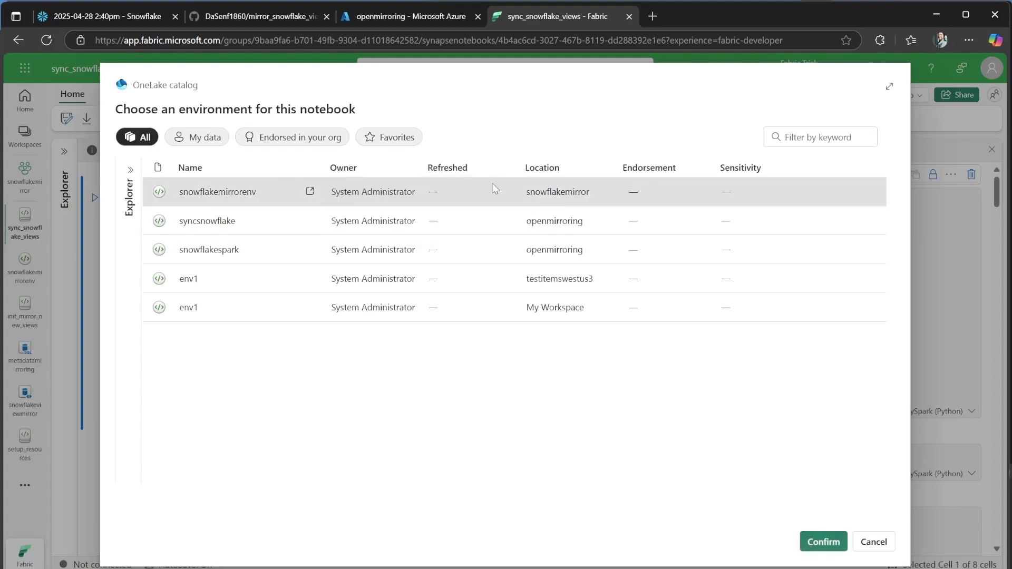
{"action": "left_click", "coordinate": [812, 545]}
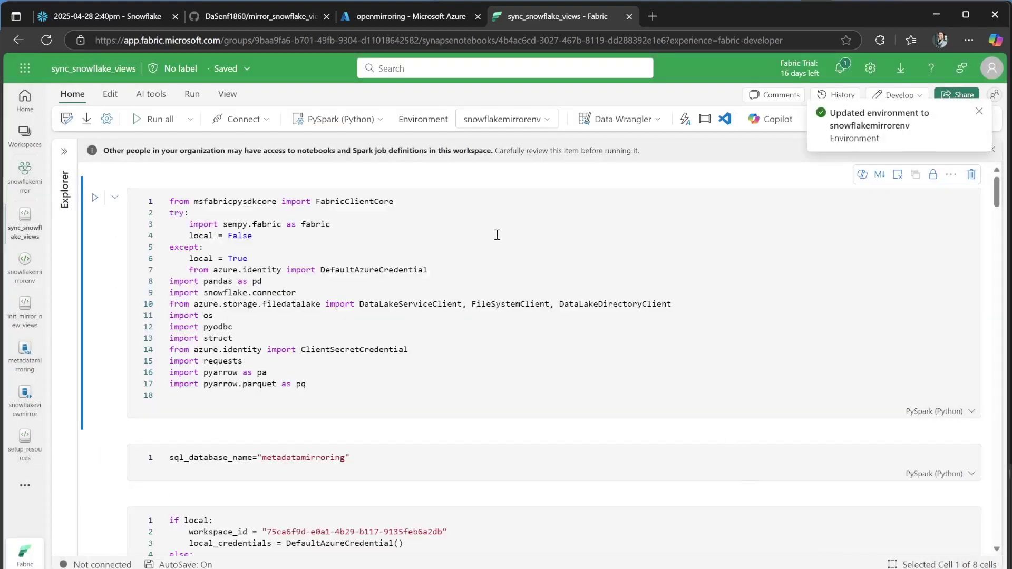
{"action": "key", "text": "shift+Return"}
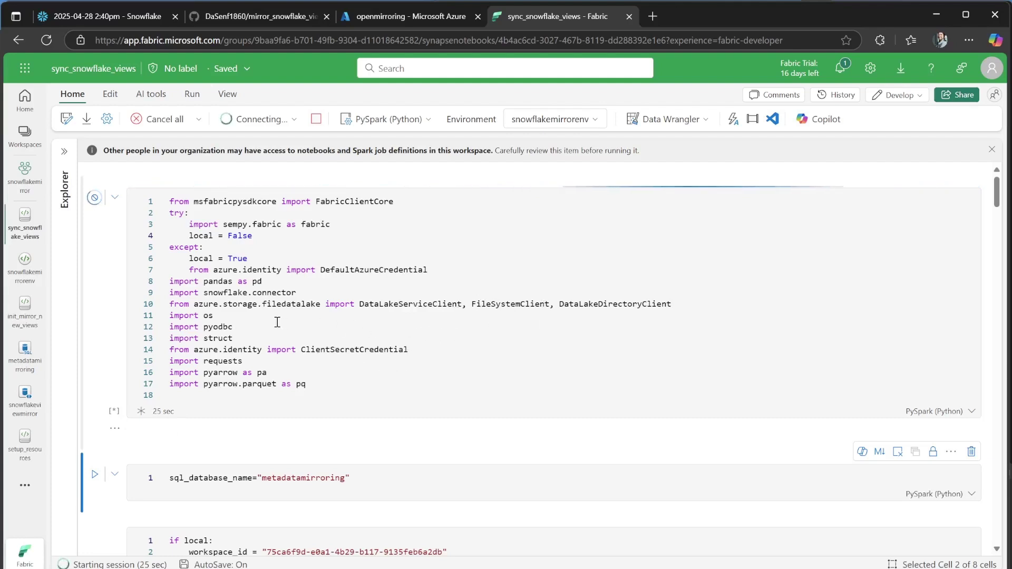
Review the cells that set the SQL database name and look up the workspace ID and SQL database connection properties
{"action": "scroll", "coordinate": [274, 326], "scroll_direction": "down", "scroll_amount": 1}
{"action": "scroll", "coordinate": [274, 326], "scroll_direction": "down", "scroll_amount": 2}
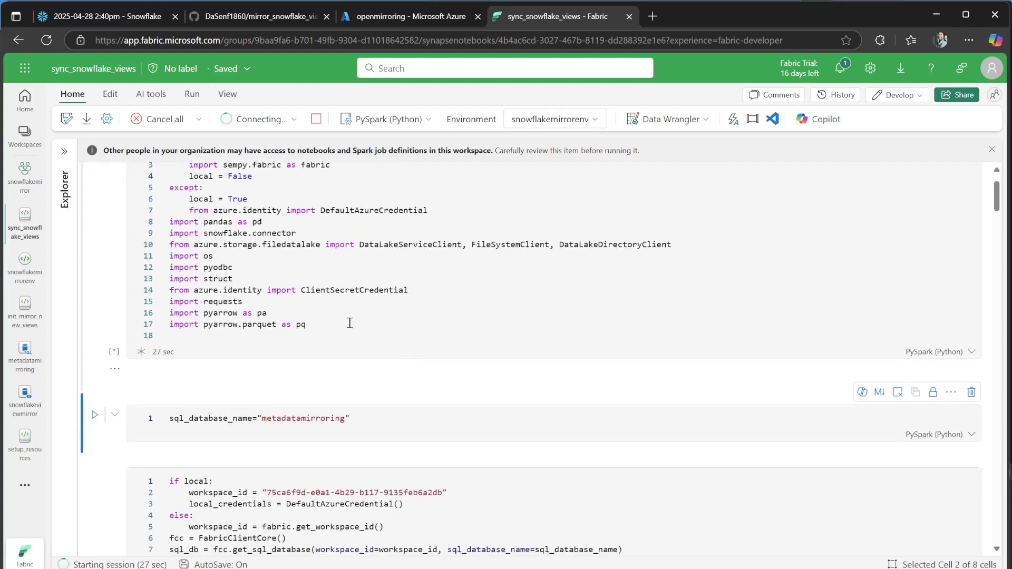
{"action": "scroll", "coordinate": [368, 315], "scroll_direction": "down", "scroll_amount": 1}
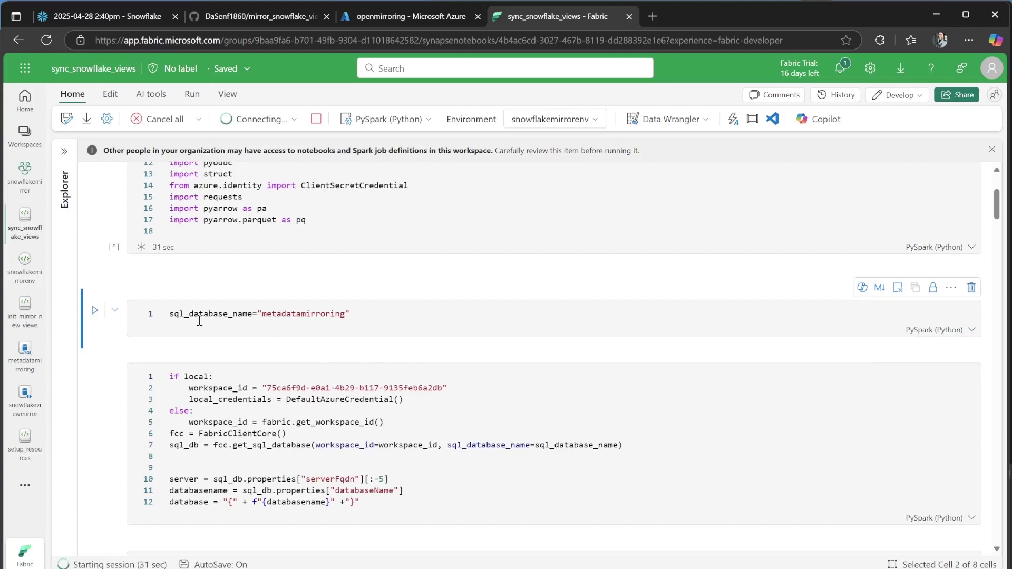
{"action": "double_click", "coordinate": [301, 313]}
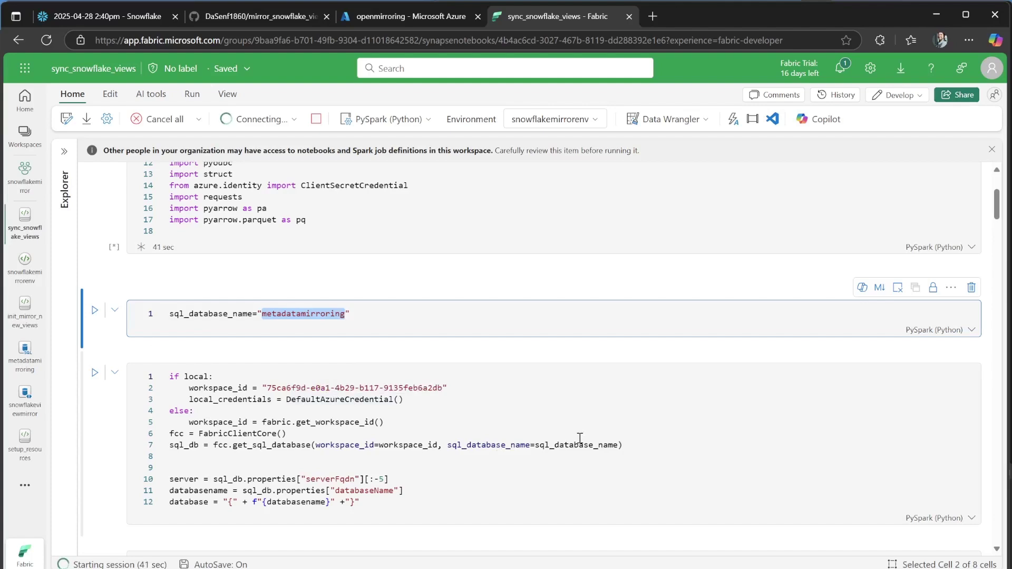
{"action": "scroll", "coordinate": [514, 358], "scroll_direction": "down", "scroll_amount": 2}
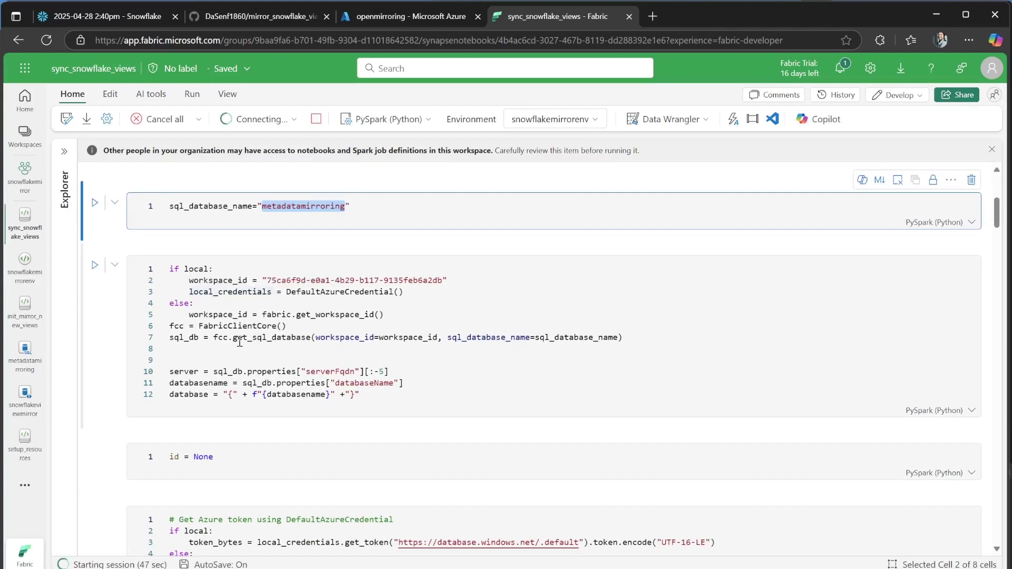
{"action": "left_click_drag", "start_coordinate": [410, 319], "coordinate": [159, 269]}
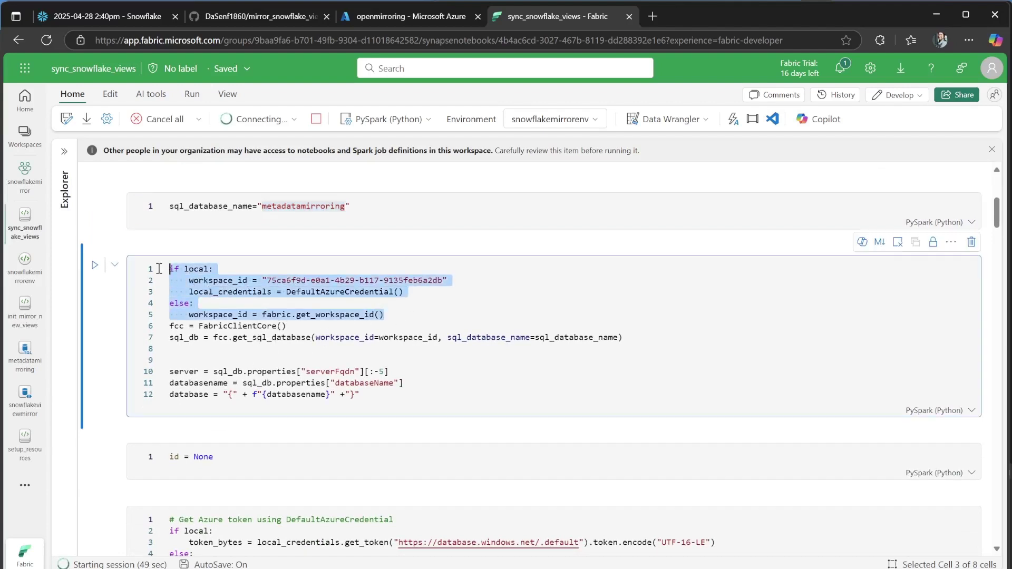
{"action": "left_click", "coordinate": [400, 310]}
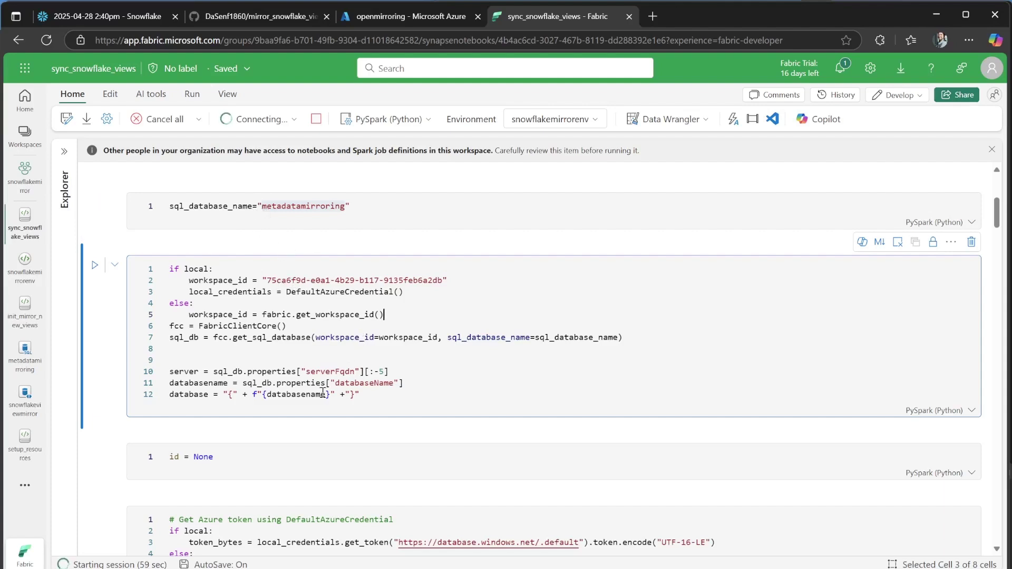
{"action": "left_click_drag", "start_coordinate": [385, 315], "coordinate": [194, 315]}
{"action": "left_click", "coordinate": [330, 337]}
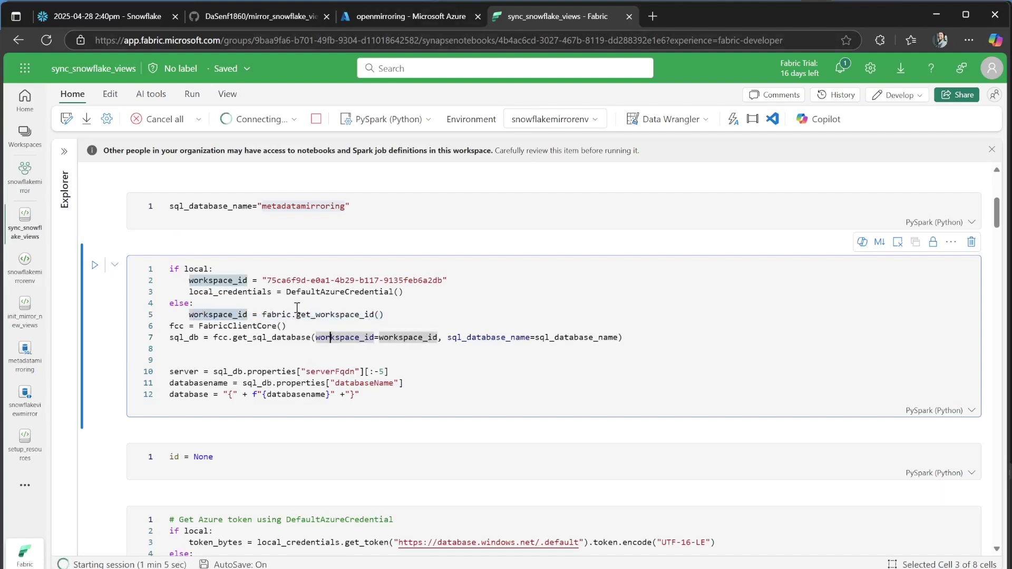
{"action": "left_click", "coordinate": [439, 304]}
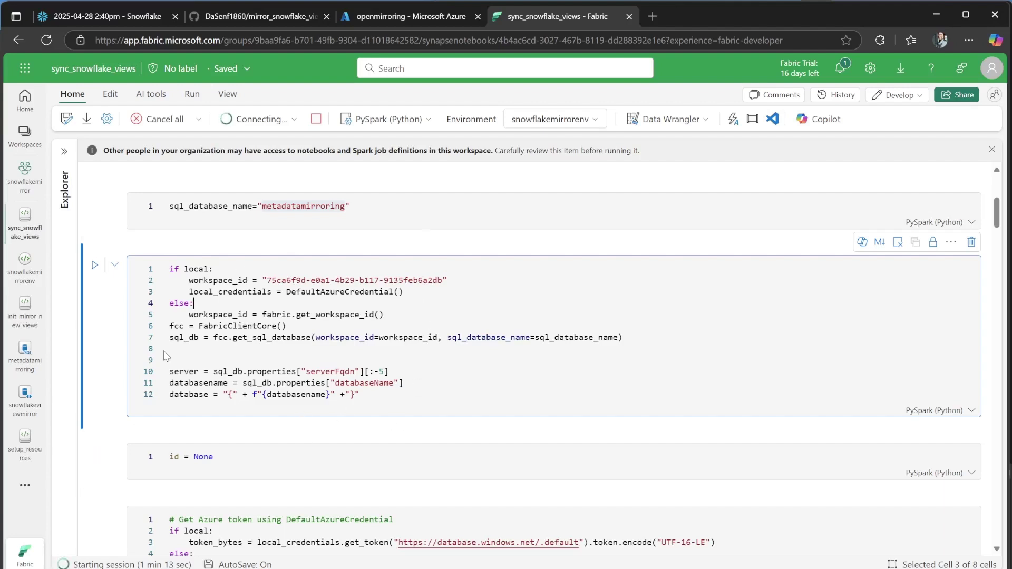
Look through the cell that queries active rows from the Metadata table, and check the import cell's output
{"action": "scroll", "coordinate": [443, 288], "scroll_direction": "down", "scroll_amount": 1}
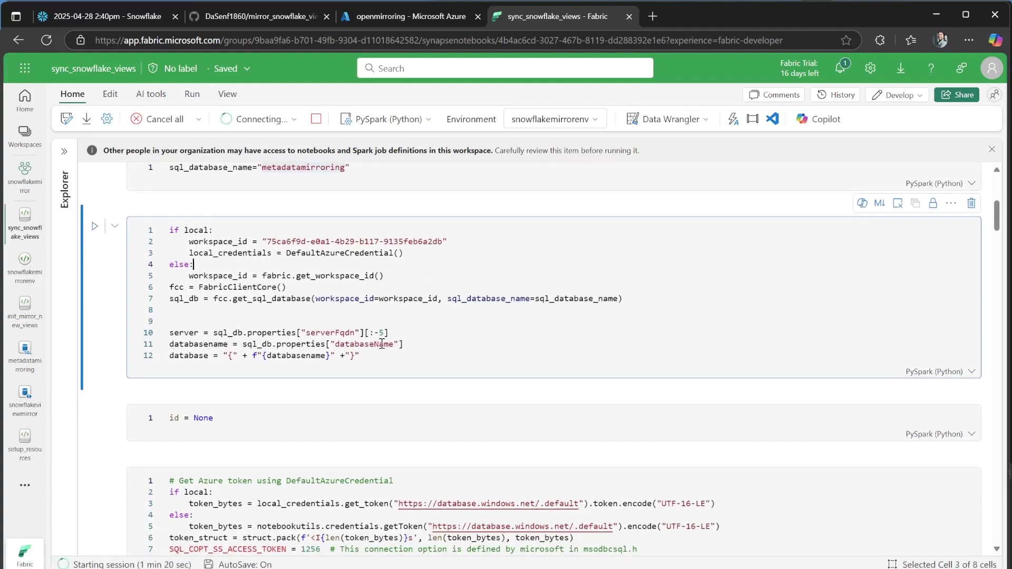
{"action": "scroll", "coordinate": [404, 332], "scroll_direction": "down", "scroll_amount": 10}
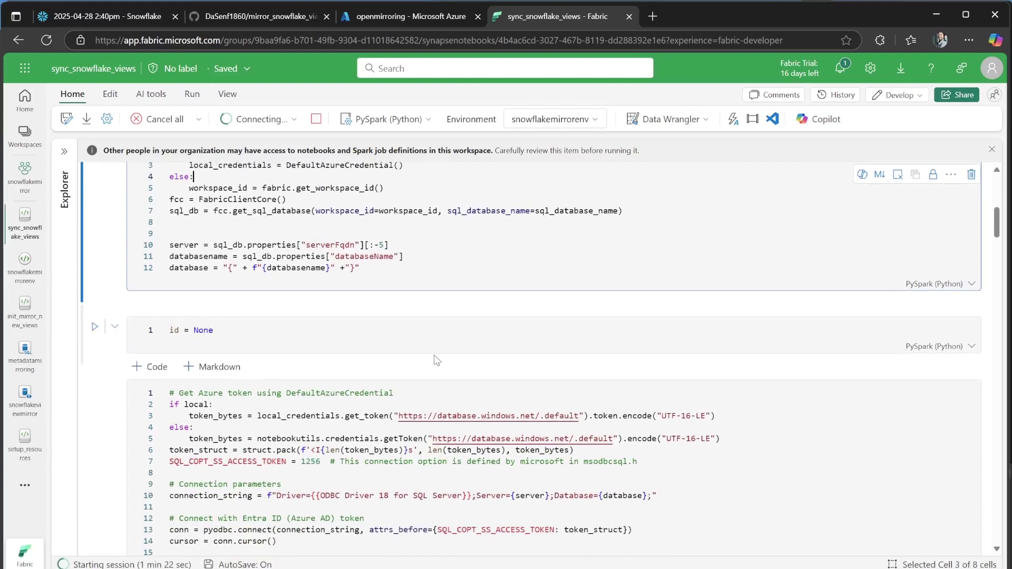
{"action": "scroll", "coordinate": [437, 355], "scroll_direction": "down", "scroll_amount": 2}
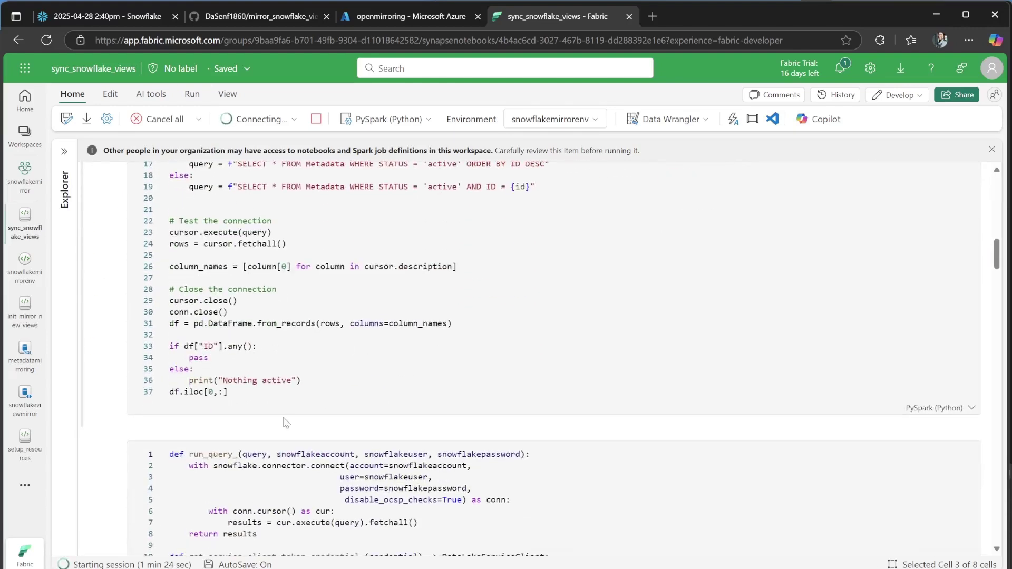
{"action": "scroll", "coordinate": [454, 382], "scroll_direction": "up", "scroll_amount": 10}
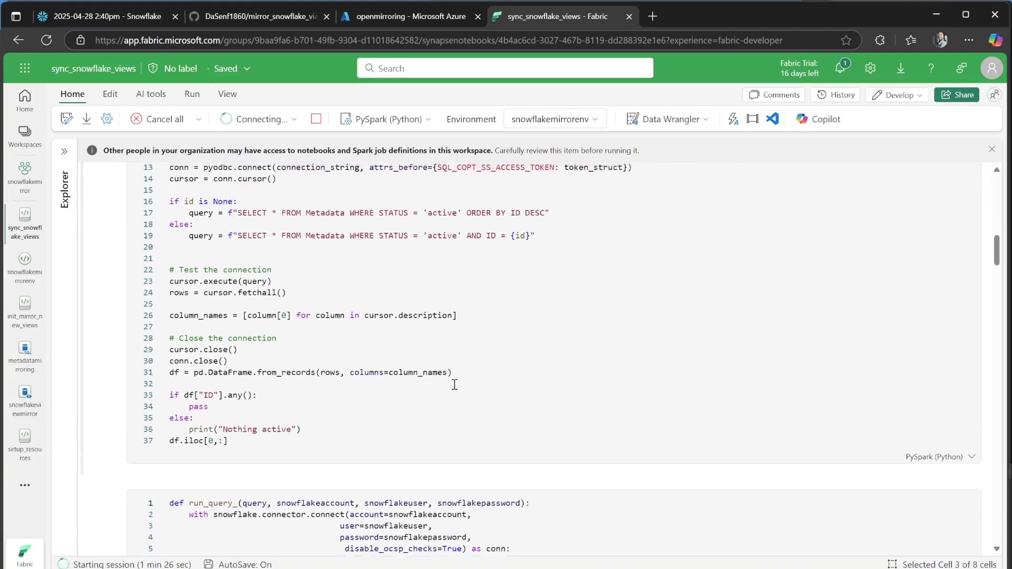
{"action": "scroll", "coordinate": [464, 367], "scroll_direction": "up", "scroll_amount": 2}
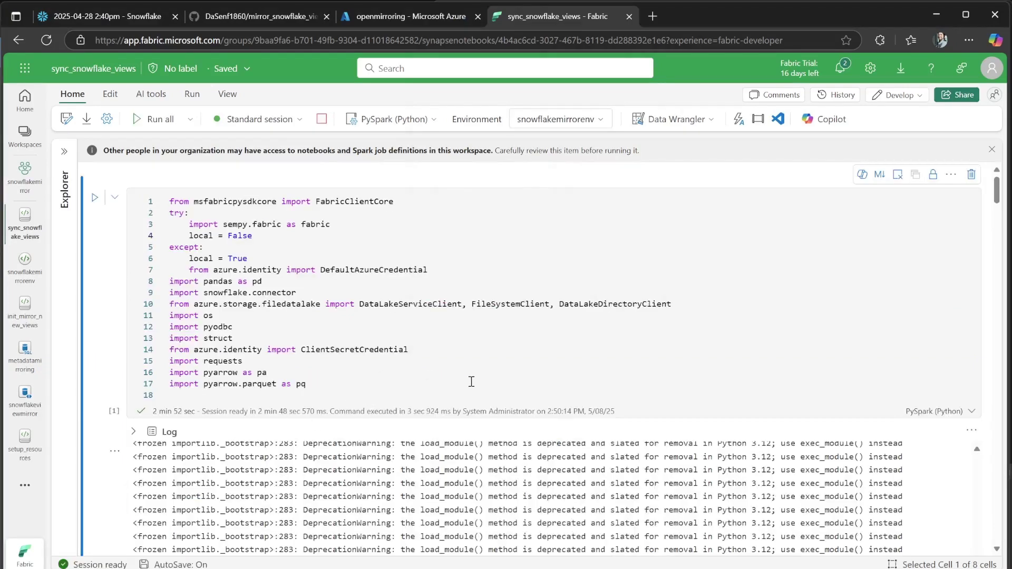
Run the four cells after the imports, from the sql_database_name assignment through the Metadata table query
{"action": "scroll", "coordinate": [450, 399], "scroll_direction": "down", "scroll_amount": 3}
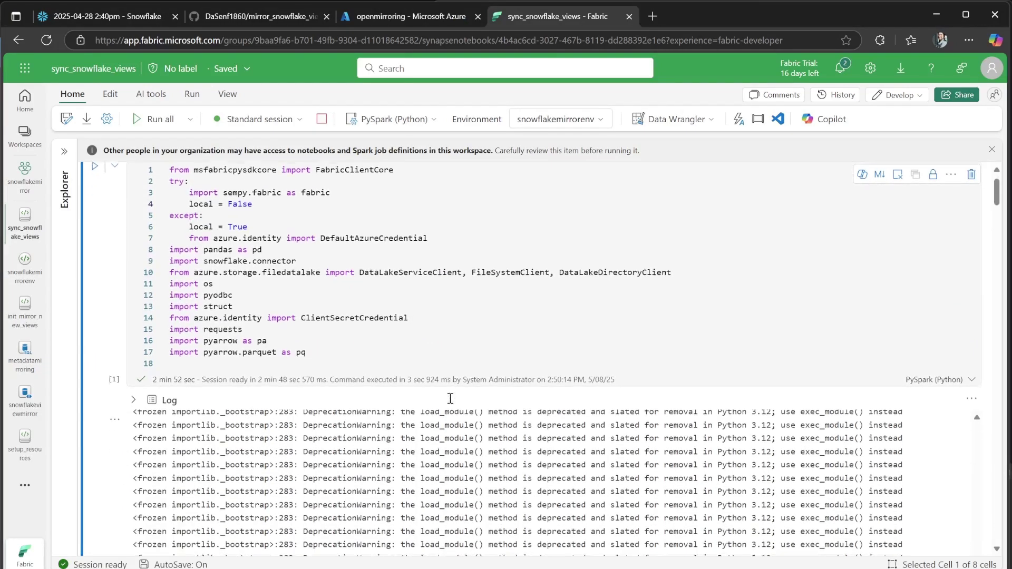
{"action": "scroll", "coordinate": [224, 382], "scroll_direction": "down", "scroll_amount": 10}
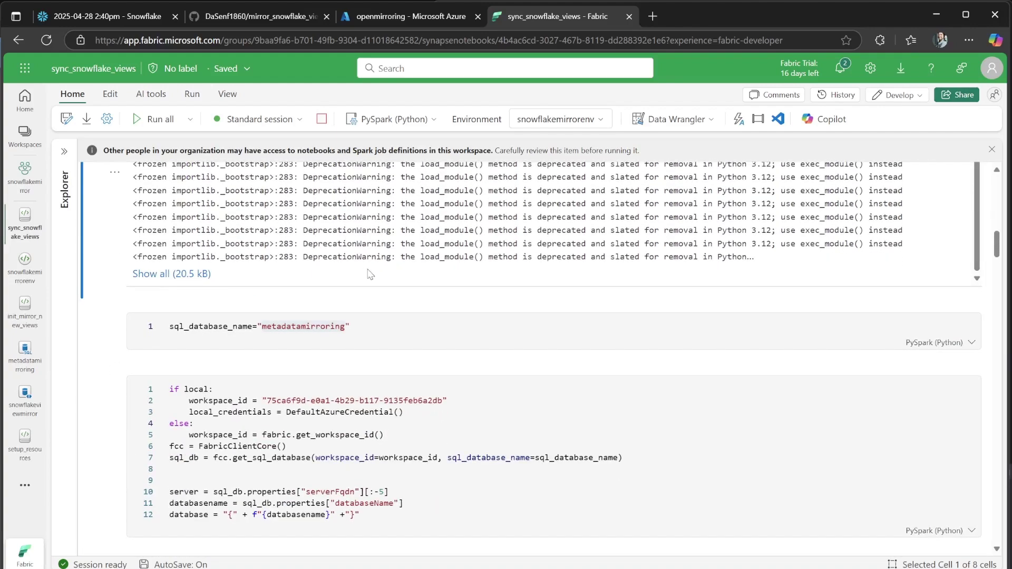
{"action": "left_click", "coordinate": [421, 323]}
{"action": "scroll", "coordinate": [424, 327], "scroll_direction": "down", "scroll_amount": 3}
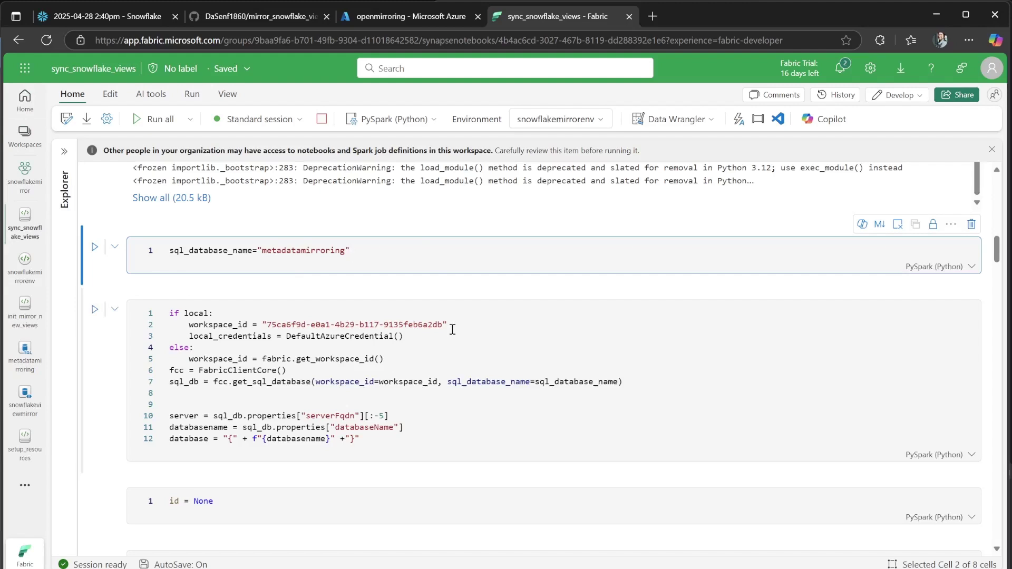
{"action": "scroll", "coordinate": [453, 330], "scroll_direction": "up", "scroll_amount": 1}
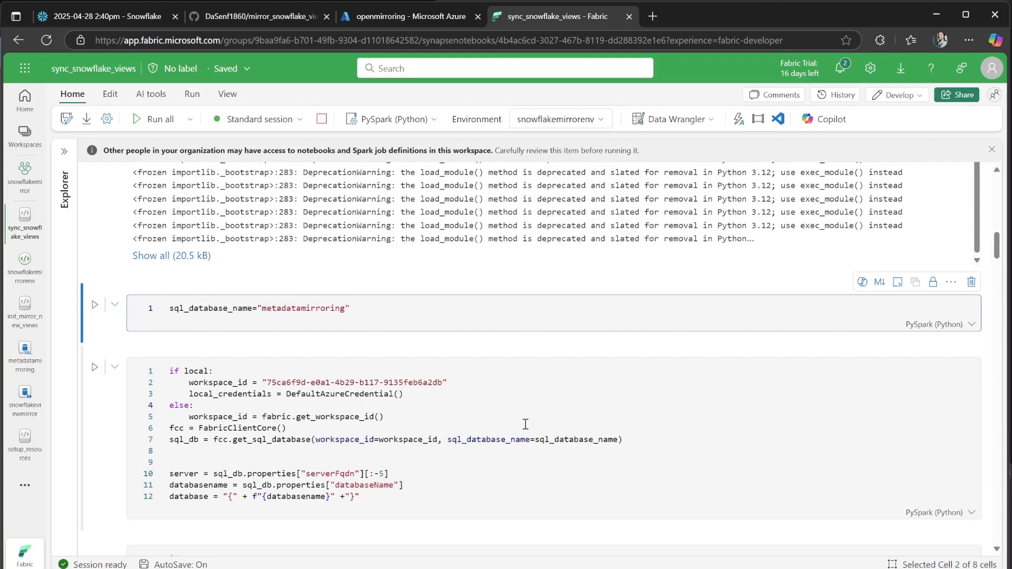
{"action": "key", "text": "shift+Return"}
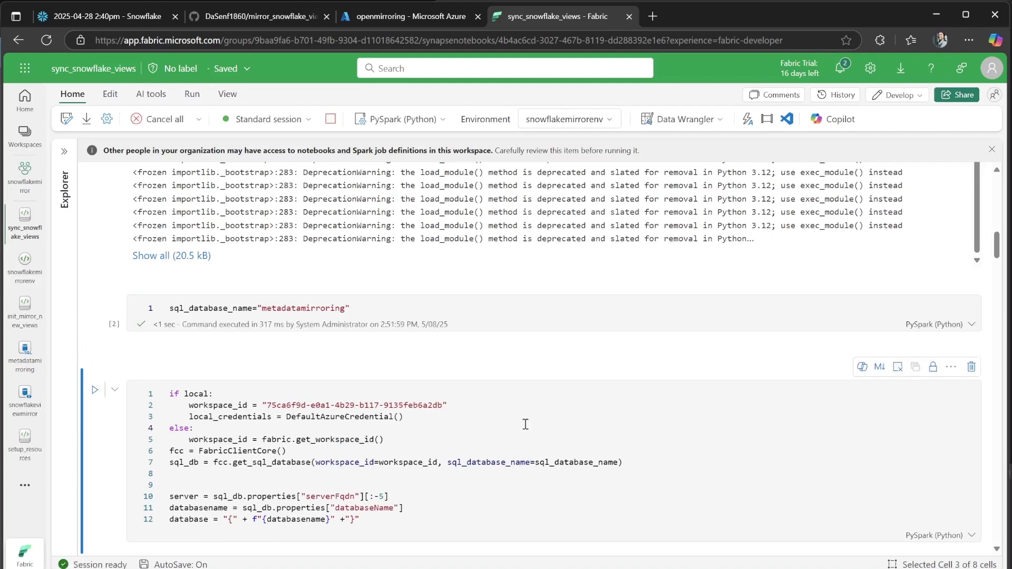
{"action": "key", "text": "shift+Return"}
{"action": "key", "text": "shift+Return"}
{"action": "key", "text": "shift+Return"}
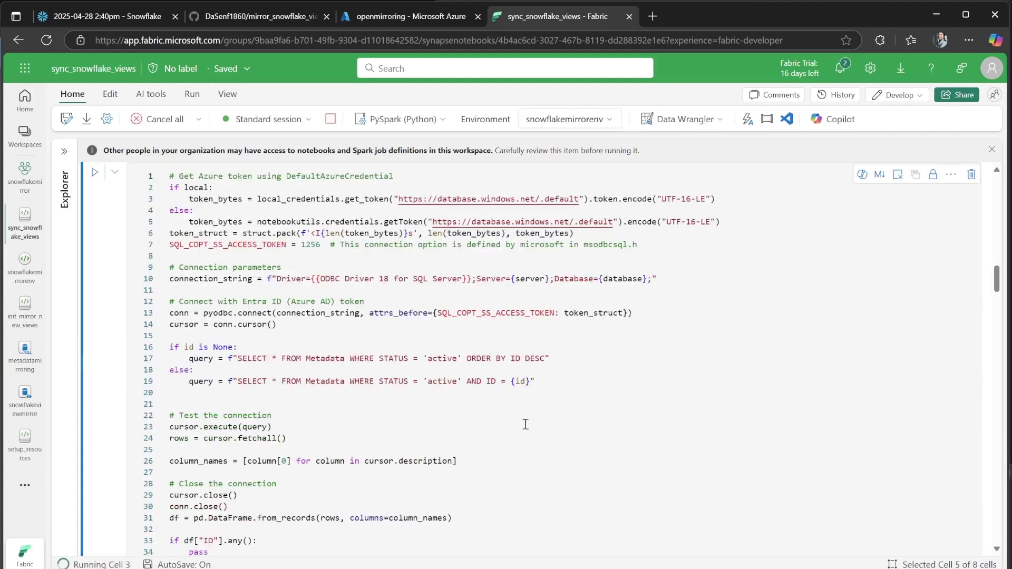
Examine the metadata record output by the Metadata query cell, including its view name, streamable, status and key vault fields
{"action": "scroll", "coordinate": [525, 424], "scroll_direction": "up", "scroll_amount": 12}
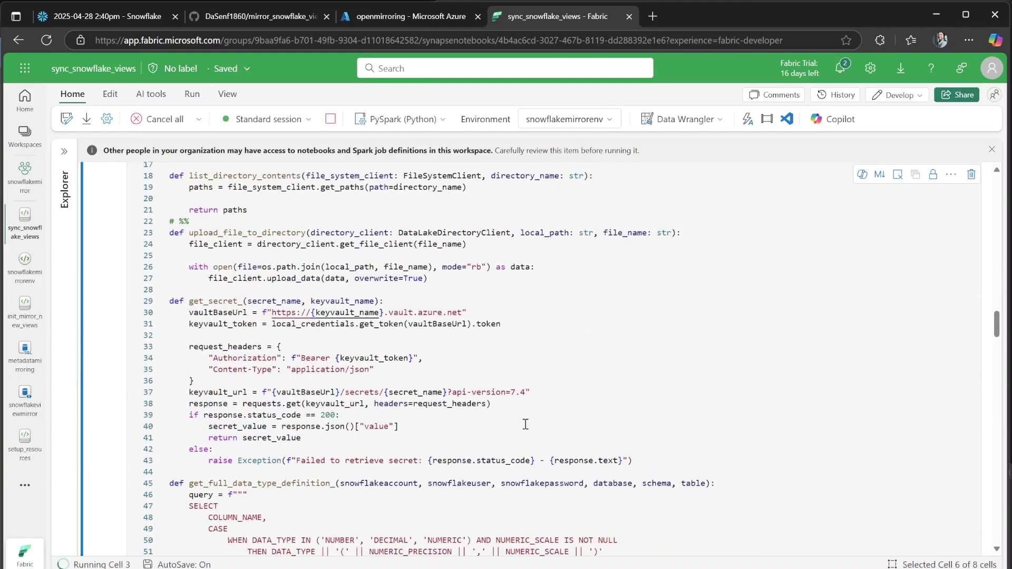
{"action": "scroll", "coordinate": [525, 424], "scroll_direction": "up", "scroll_amount": 3}
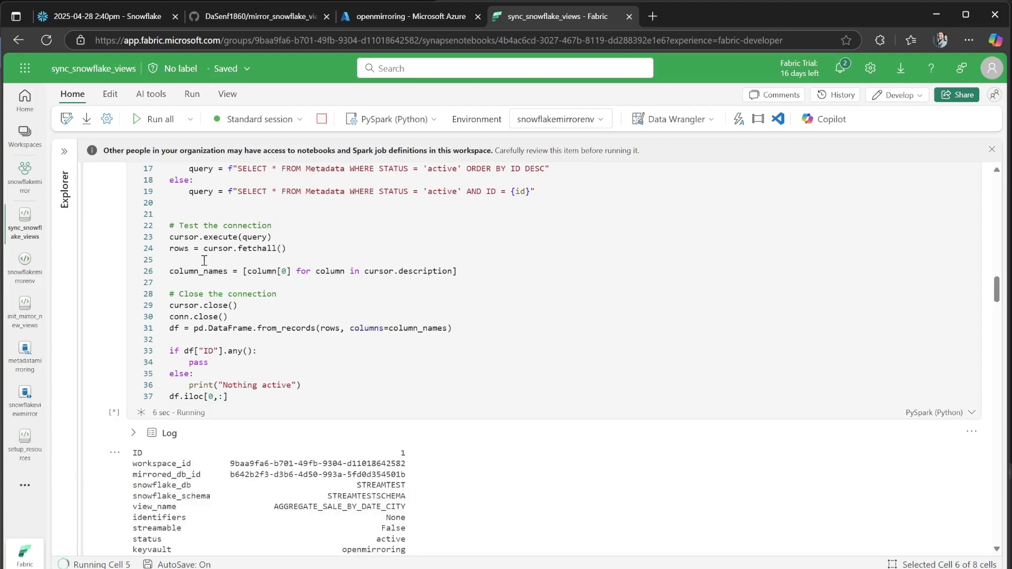
{"action": "scroll", "coordinate": [622, 350], "scroll_direction": "down", "scroll_amount": 3}
{"action": "scroll", "coordinate": [609, 343], "scroll_direction": "up", "scroll_amount": 1}
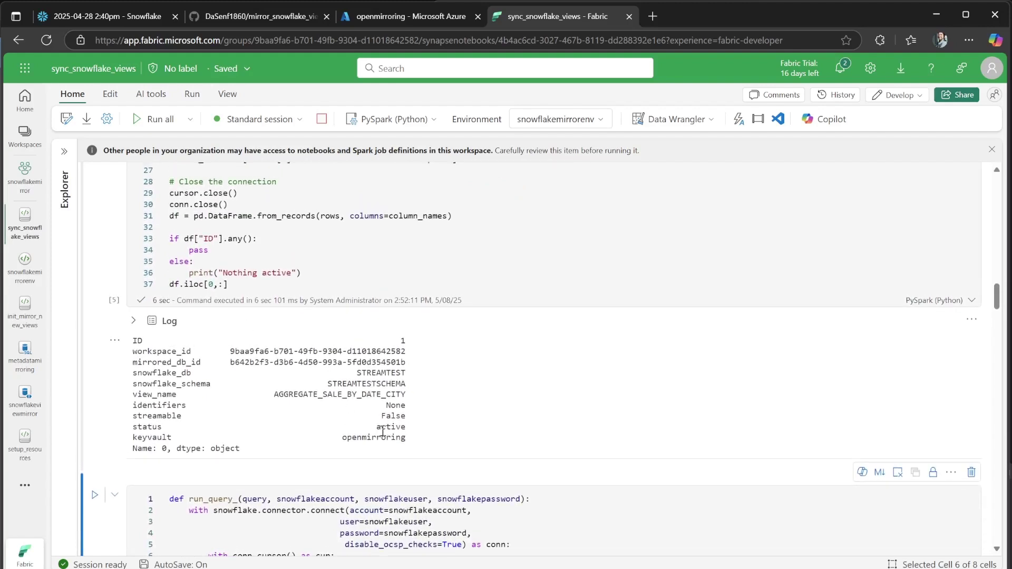
{"action": "double_click", "coordinate": [369, 400]}
{"action": "double_click", "coordinate": [360, 493]}
{"action": "left_click", "coordinate": [469, 475]}
{"action": "scroll", "coordinate": [695, 399], "scroll_direction": "down", "scroll_amount": 2}
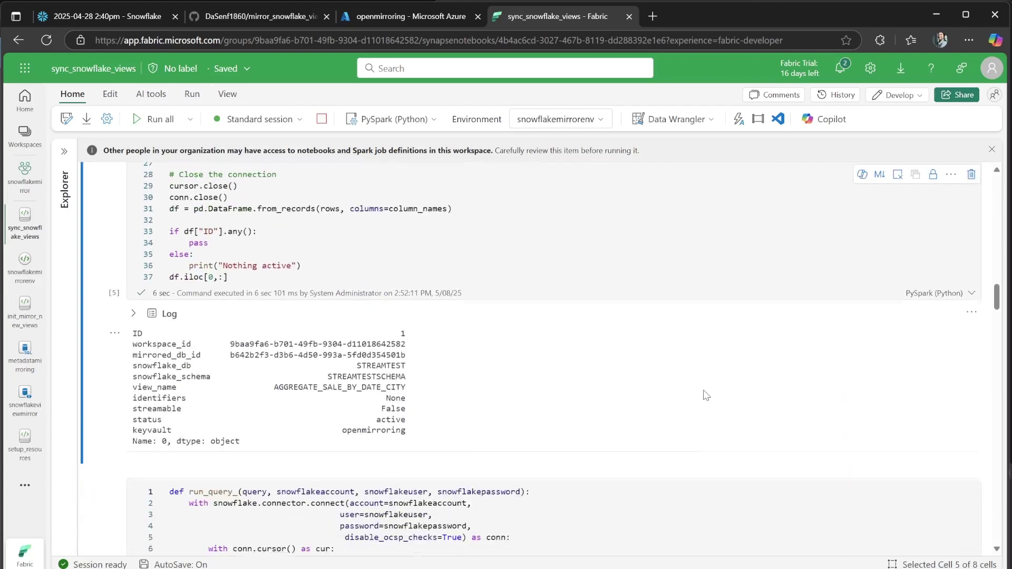
{"action": "scroll", "coordinate": [538, 379], "scroll_direction": "down", "scroll_amount": 4}
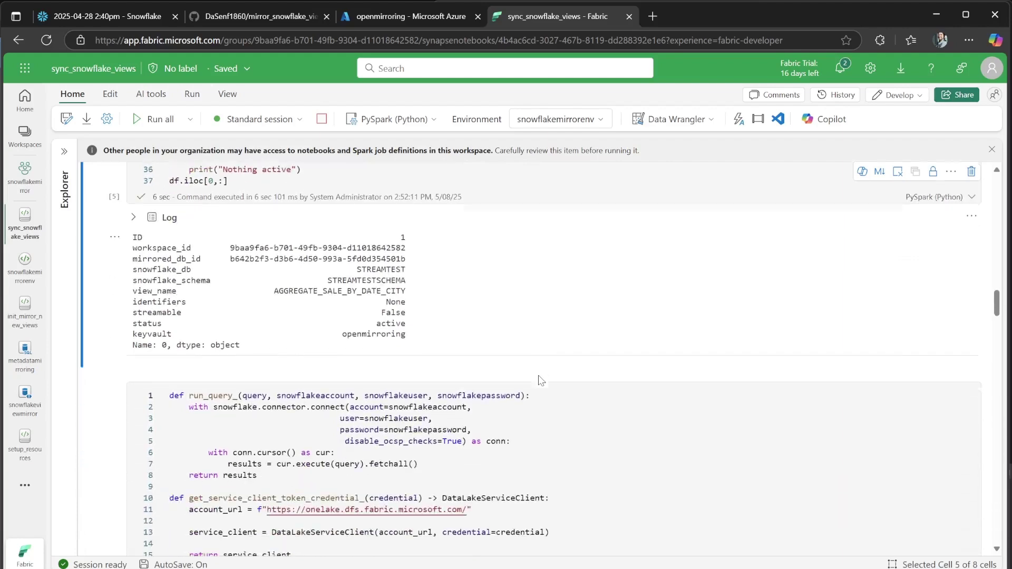
{"action": "scroll", "coordinate": [556, 361], "scroll_direction": "up", "scroll_amount": 5}
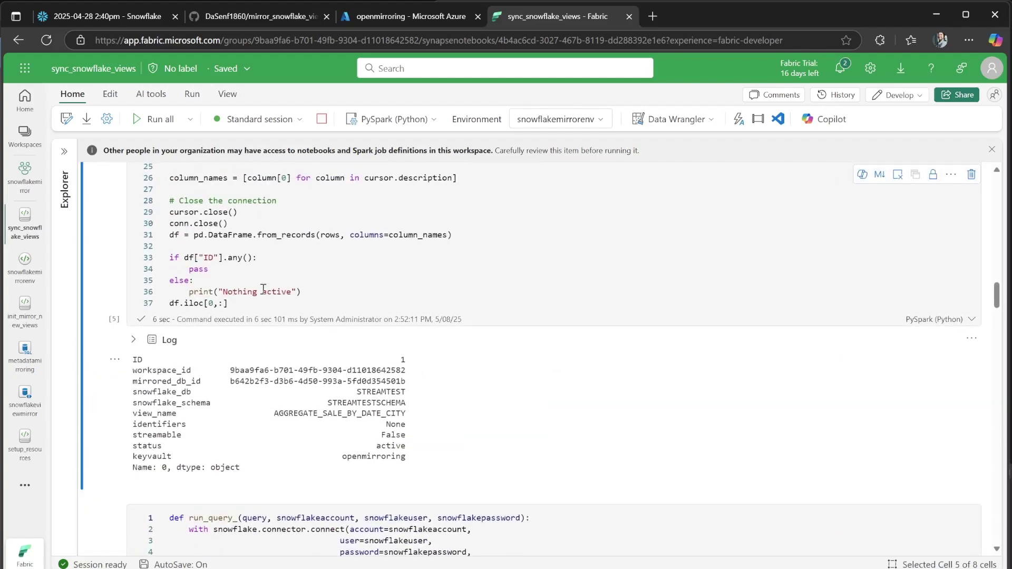
Run all cells of the notebook and follow the output of the final cell that syncs each view
{"action": "left_click", "coordinate": [156, 120]}
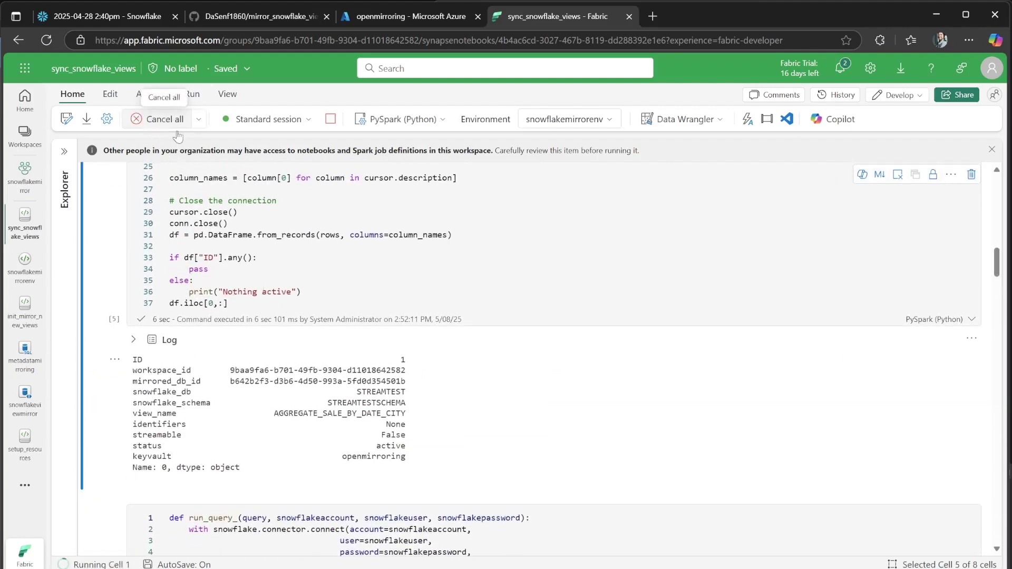
{"action": "scroll", "coordinate": [564, 375], "scroll_direction": "down", "scroll_amount": 20}
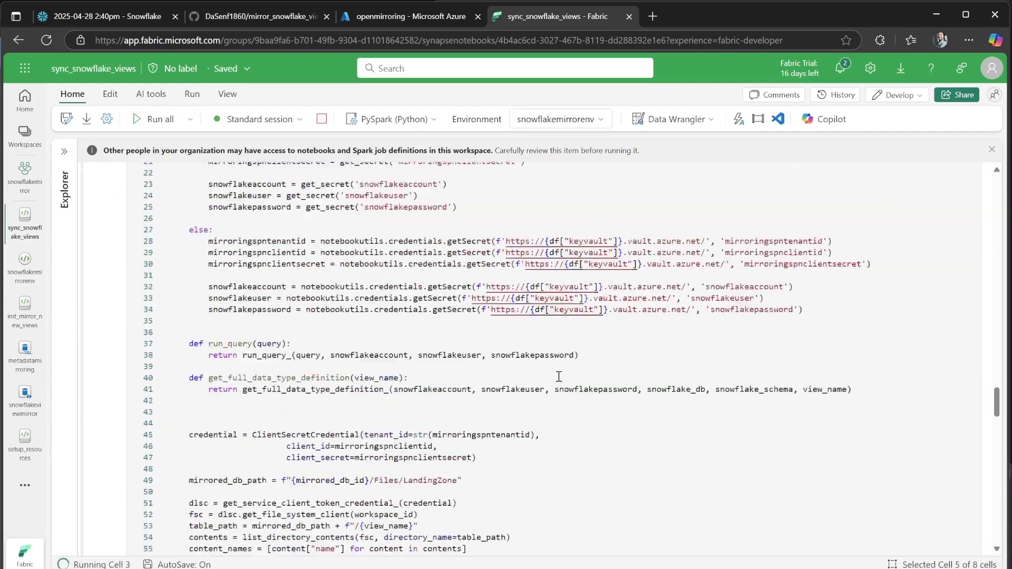
{"action": "scroll", "coordinate": [561, 375], "scroll_direction": "down", "scroll_amount": 10}
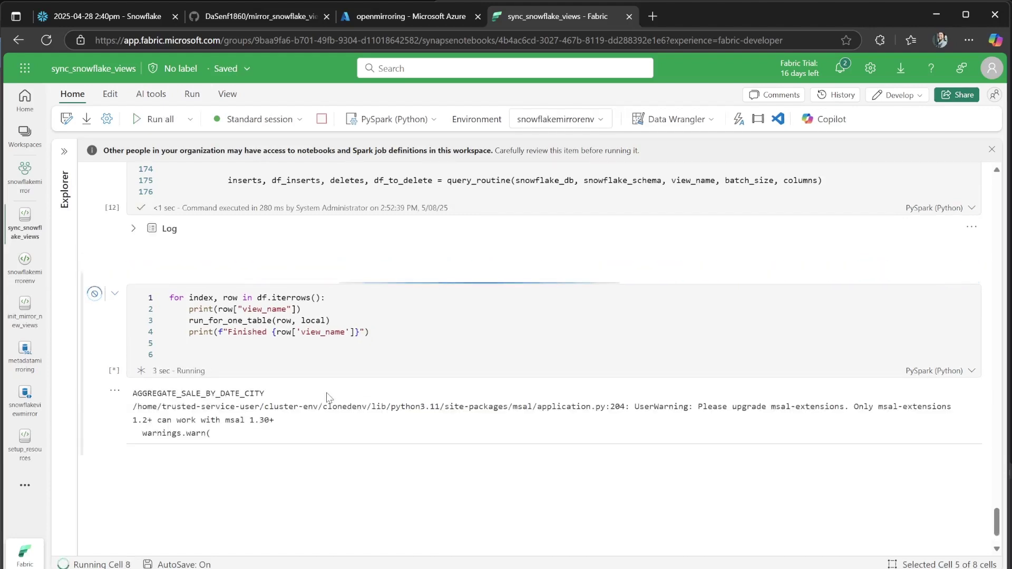
{"action": "scroll", "coordinate": [330, 404], "scroll_direction": "down", "scroll_amount": 1}
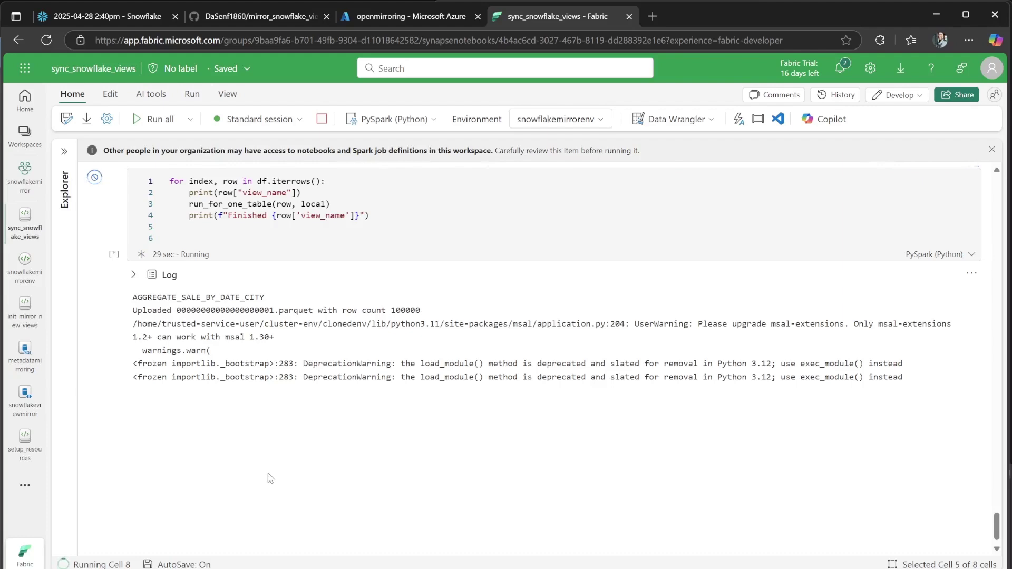
Review the sync code's batch size, upload and credential logic, and check the final cell's upload results
{"action": "scroll", "coordinate": [319, 482], "scroll_direction": "up", "scroll_amount": 10}
{"action": "scroll", "coordinate": [313, 489], "scroll_direction": "up", "scroll_amount": 3}
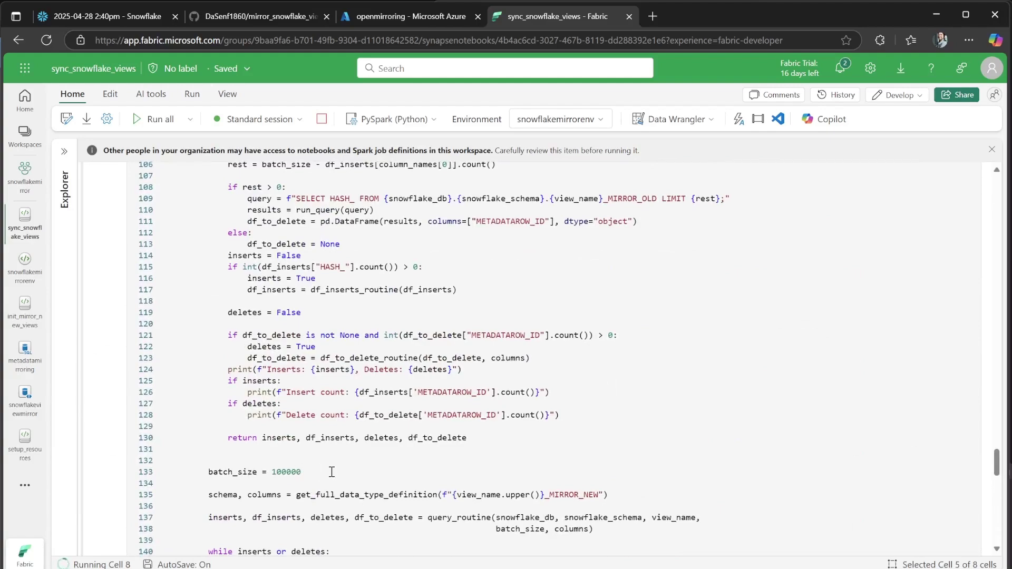
{"action": "scroll", "coordinate": [332, 472], "scroll_direction": "down", "scroll_amount": 10}
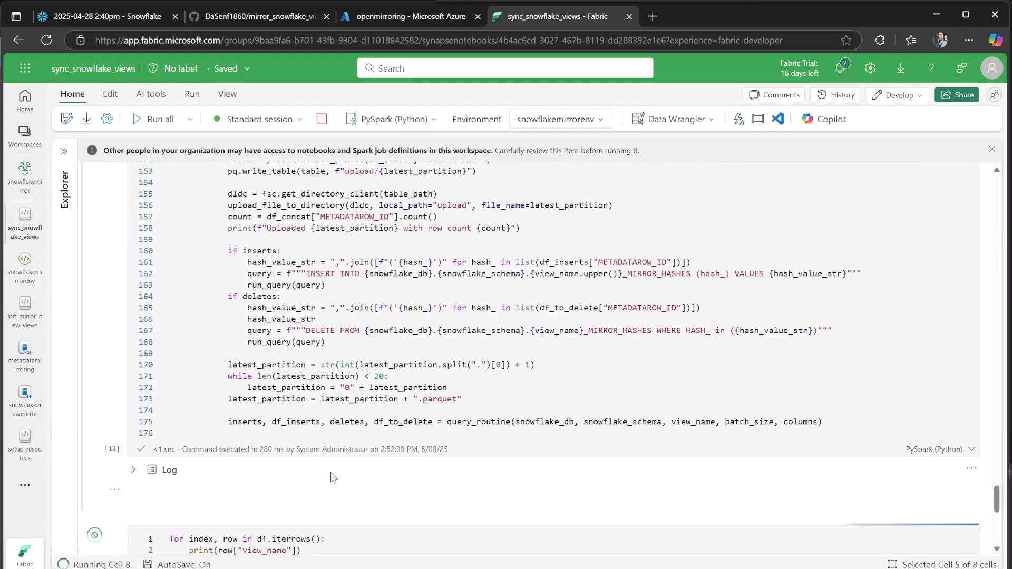
{"action": "scroll", "coordinate": [333, 477], "scroll_direction": "down", "scroll_amount": 8}
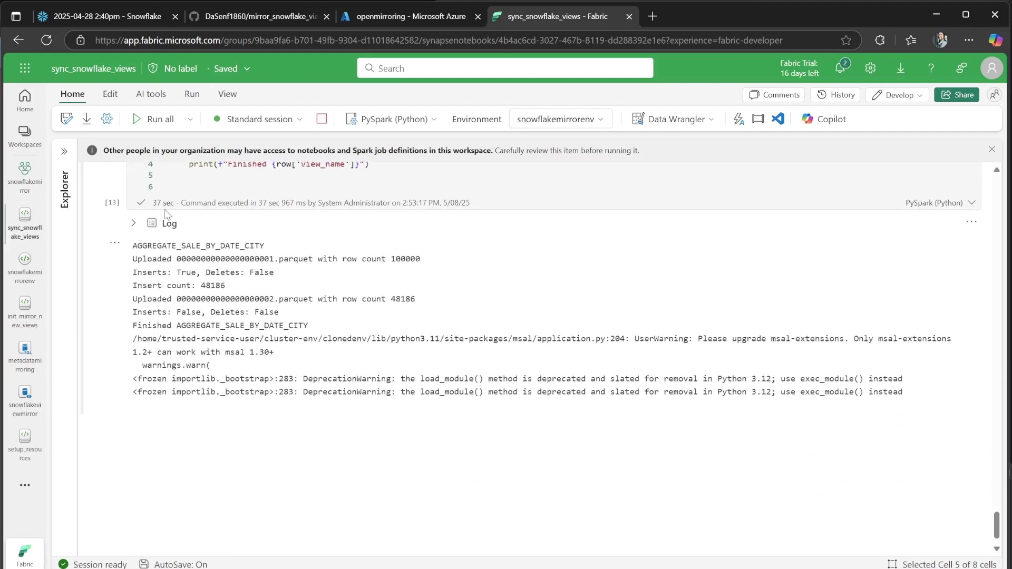
{"action": "scroll", "coordinate": [350, 475], "scroll_direction": "up", "scroll_amount": 10}
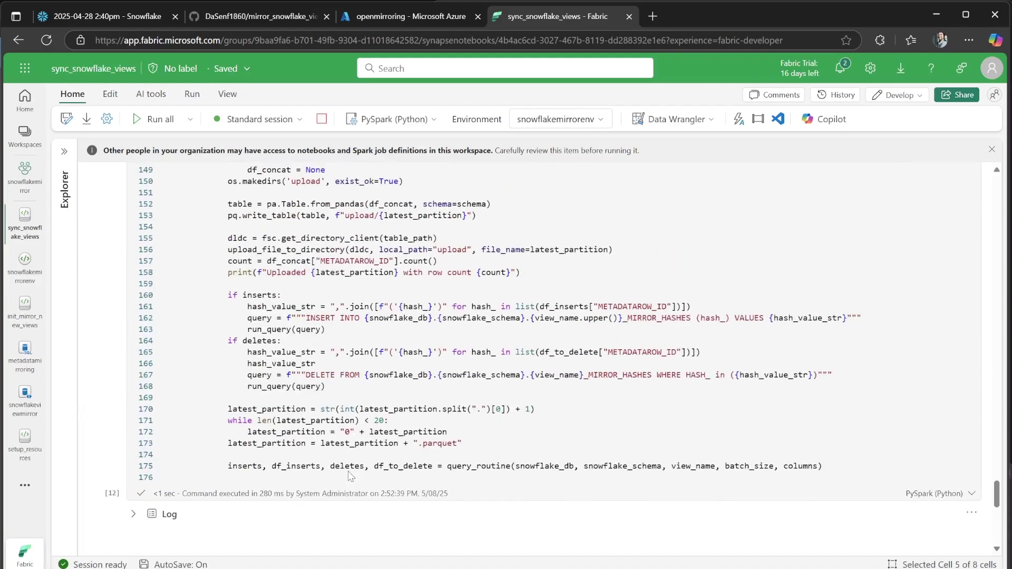
{"action": "scroll", "coordinate": [274, 527], "scroll_direction": "up", "scroll_amount": 15}
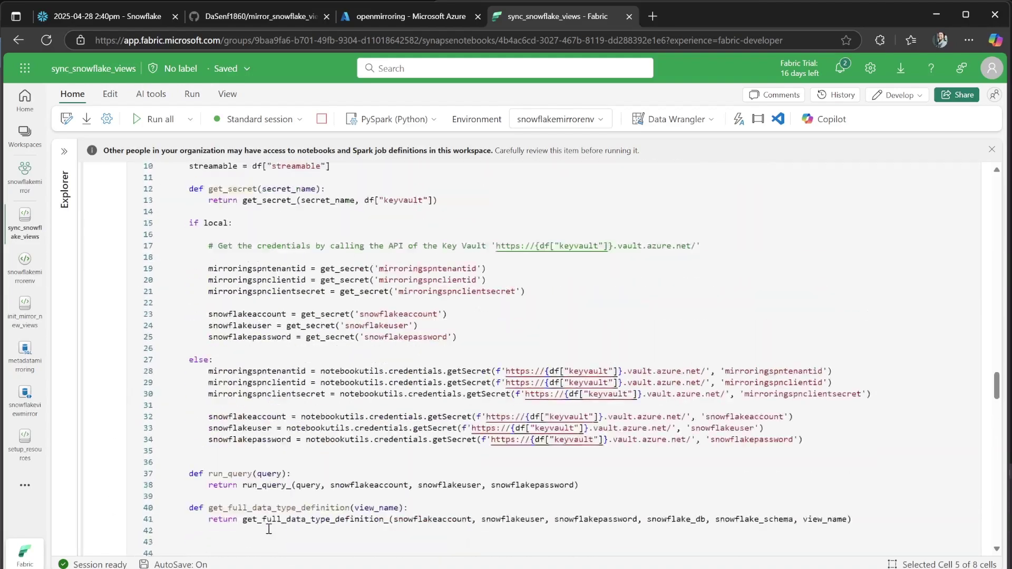
{"action": "scroll", "coordinate": [269, 533], "scroll_direction": "up", "scroll_amount": 20}
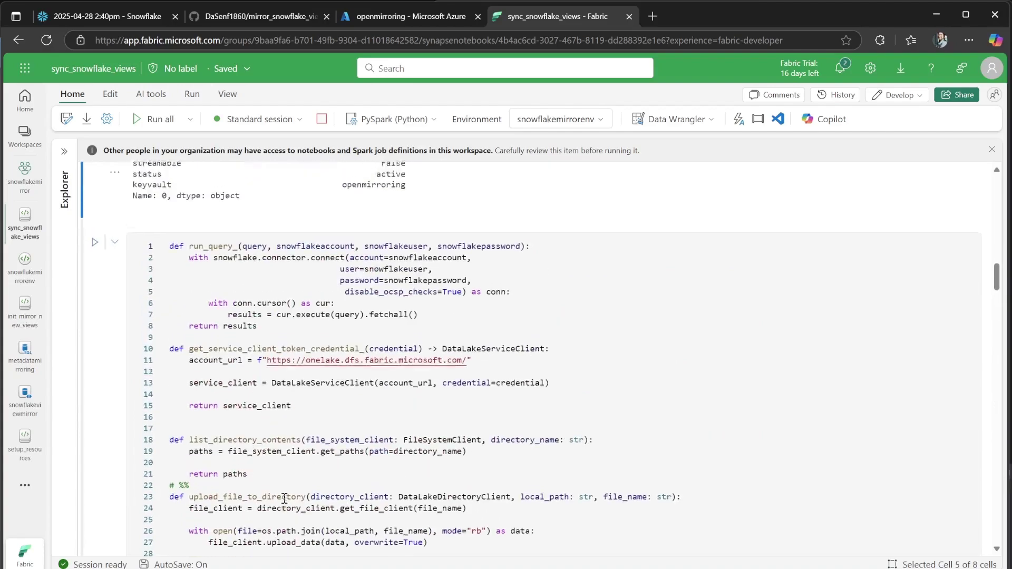
Review the sync code and the final cell's upload output, and rerun all cells of the notebook to compare the new output
{"action": "scroll", "coordinate": [282, 504], "scroll_direction": "down", "scroll_amount": 8}
{"action": "scroll", "coordinate": [268, 501], "scroll_direction": "up", "scroll_amount": 5}
{"action": "scroll", "coordinate": [265, 501], "scroll_direction": "up", "scroll_amount": 10}
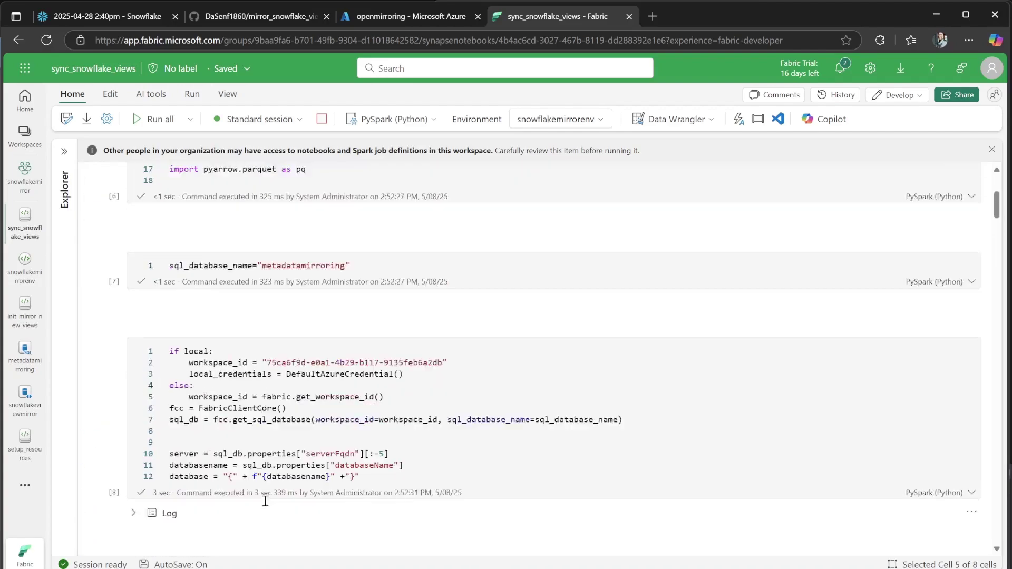
{"action": "scroll", "coordinate": [266, 501], "scroll_direction": "down", "scroll_amount": 20}
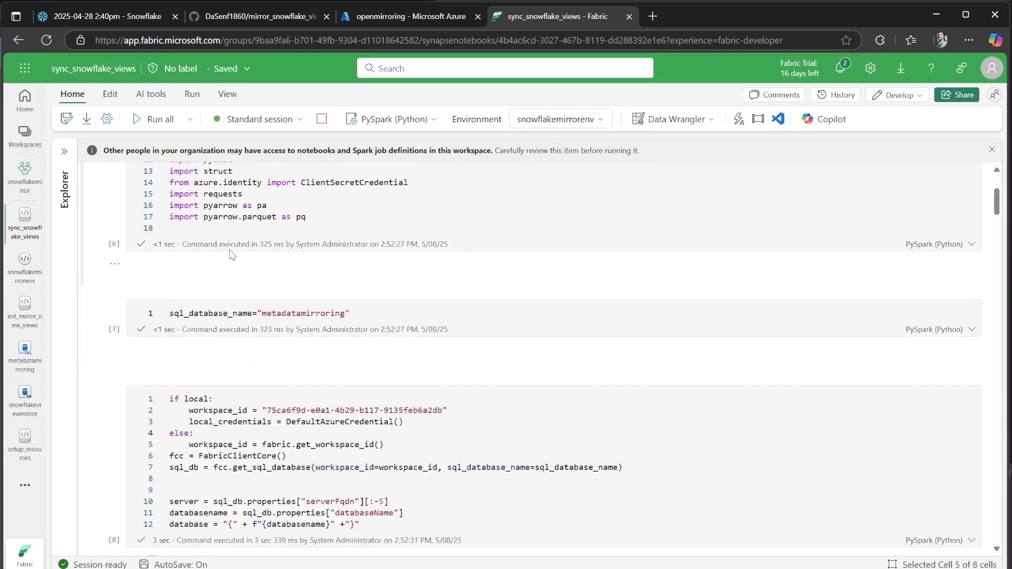
{"action": "scroll", "coordinate": [240, 442], "scroll_direction": "up", "scroll_amount": 6}
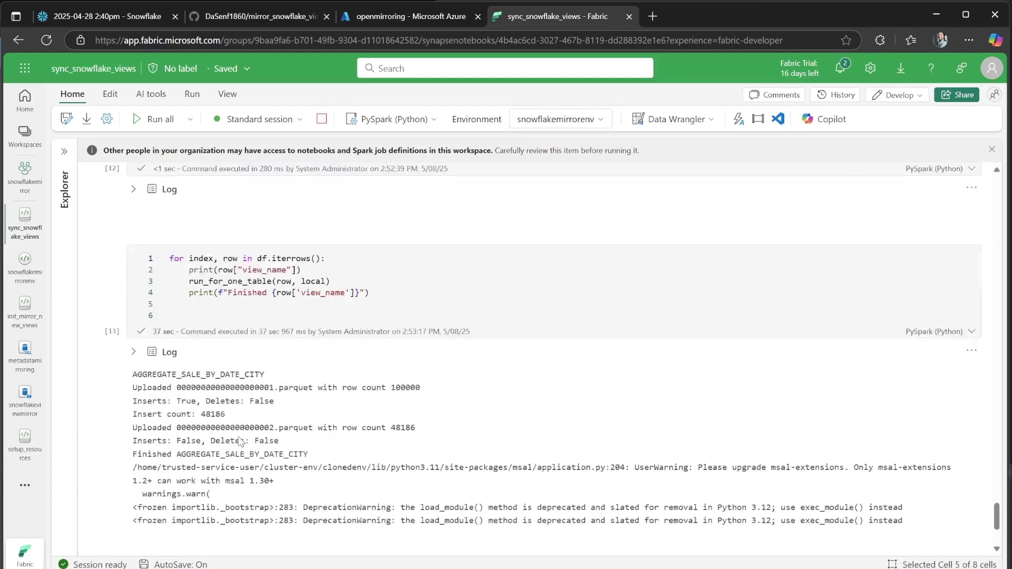
{"action": "scroll", "coordinate": [384, 357], "scroll_direction": "down", "scroll_amount": 4}
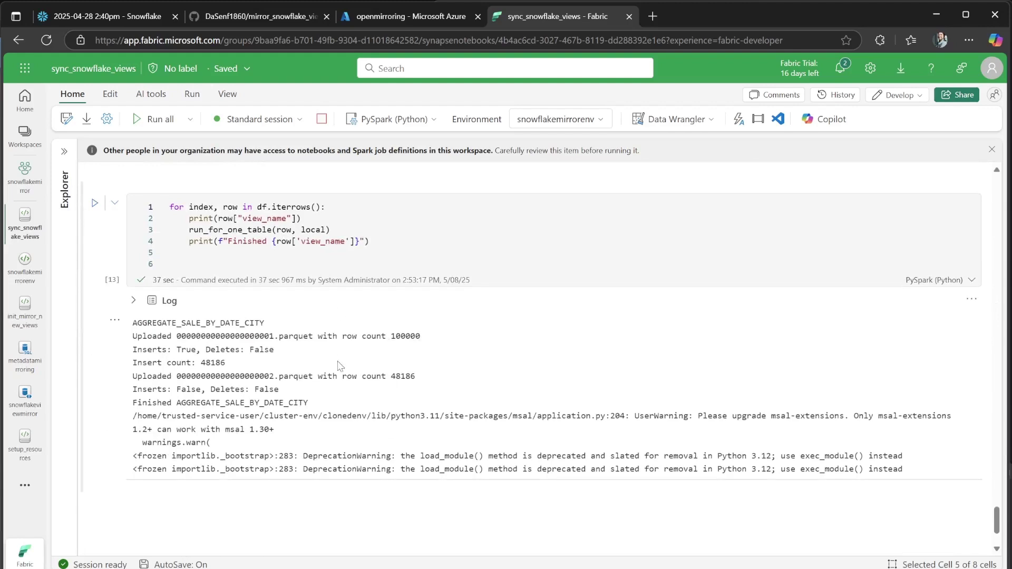
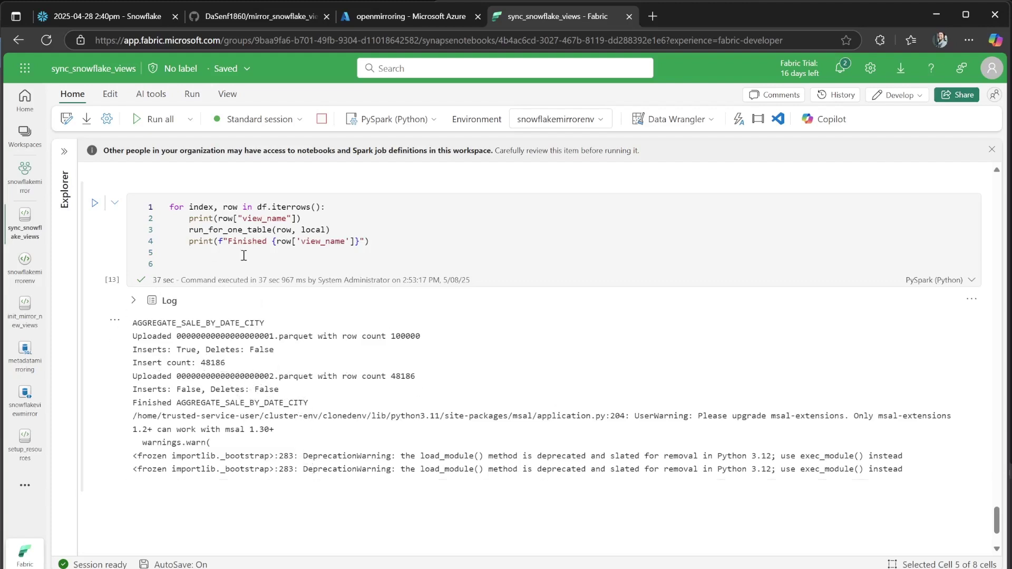
{"action": "left_click", "coordinate": [154, 120]}
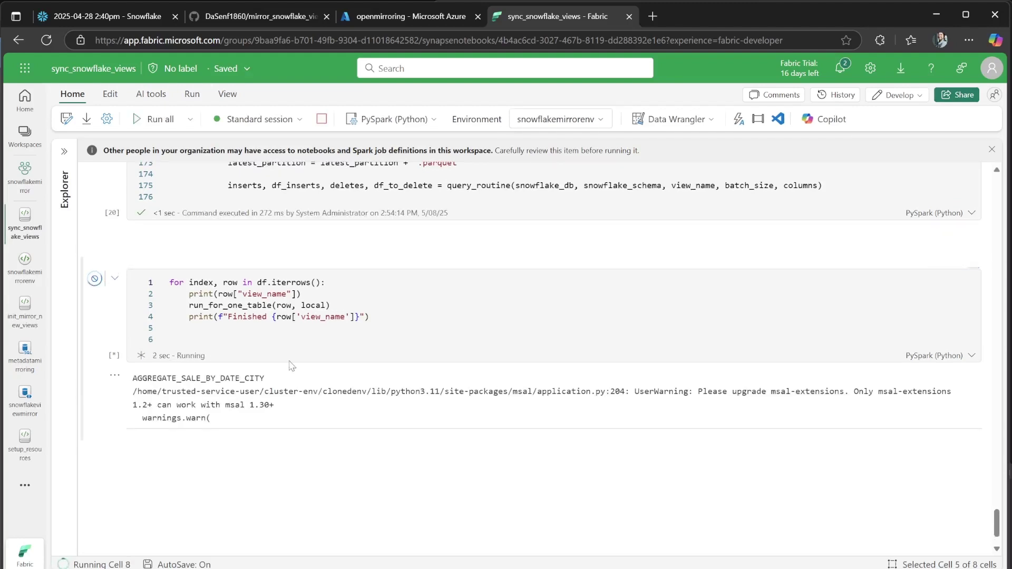
{"action": "scroll", "coordinate": [285, 340], "scroll_direction": "down", "scroll_amount": 1}
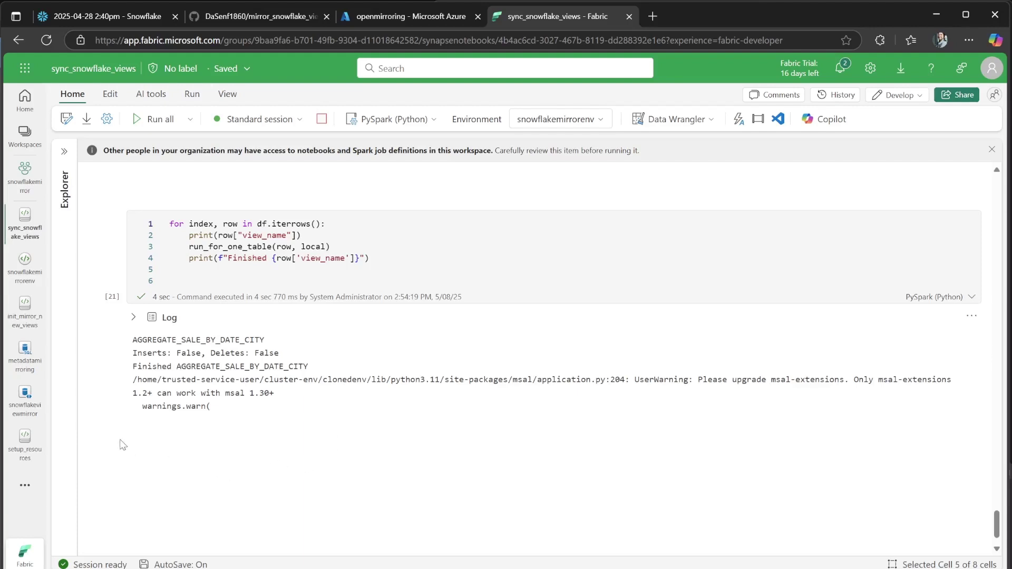
Open the snowflakeviewmirror mirrored database, refresh it, and check the replicated row count of AGGREGATE_SALE_BY_DATE_CITY
{"action": "left_click", "coordinate": [21, 404]}
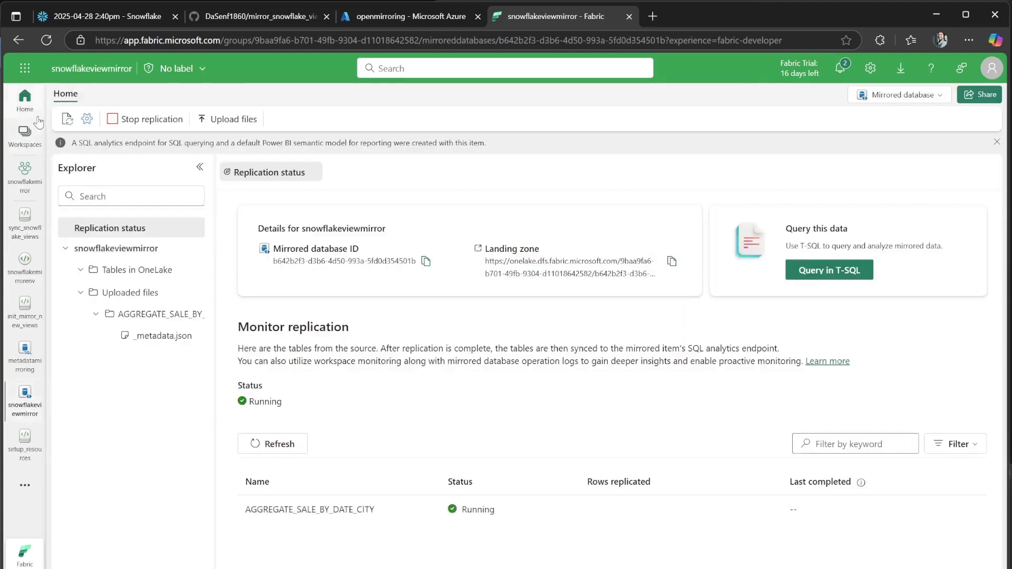
{"action": "left_click", "coordinate": [65, 117]}
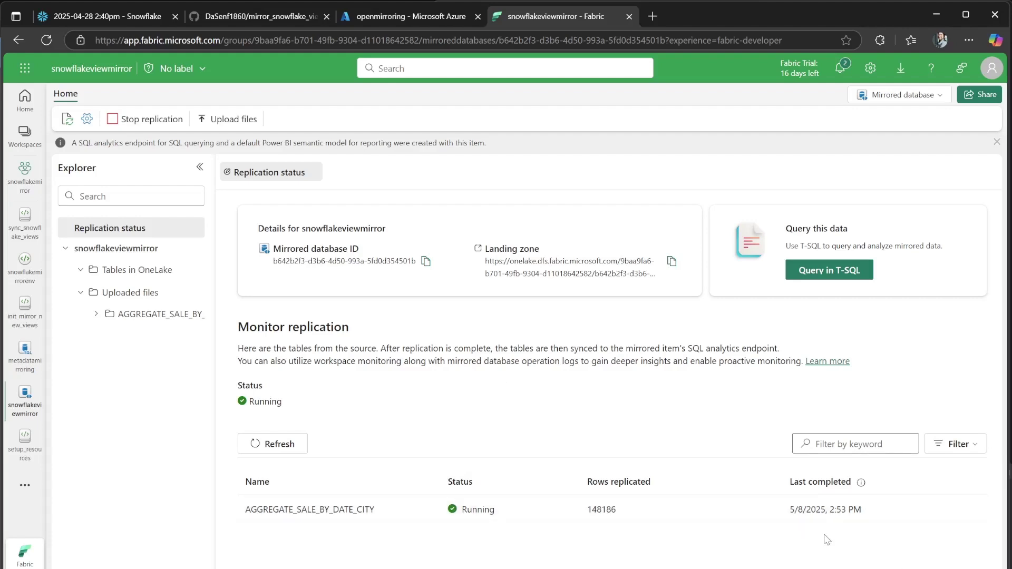
{"action": "double_click", "coordinate": [591, 507]}
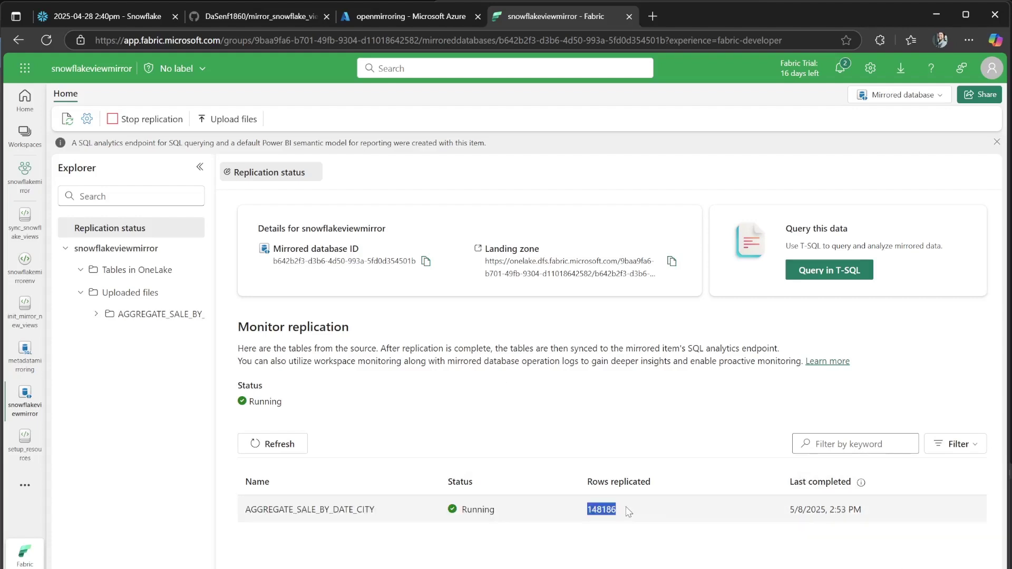
{"action": "left_click", "coordinate": [618, 534]}
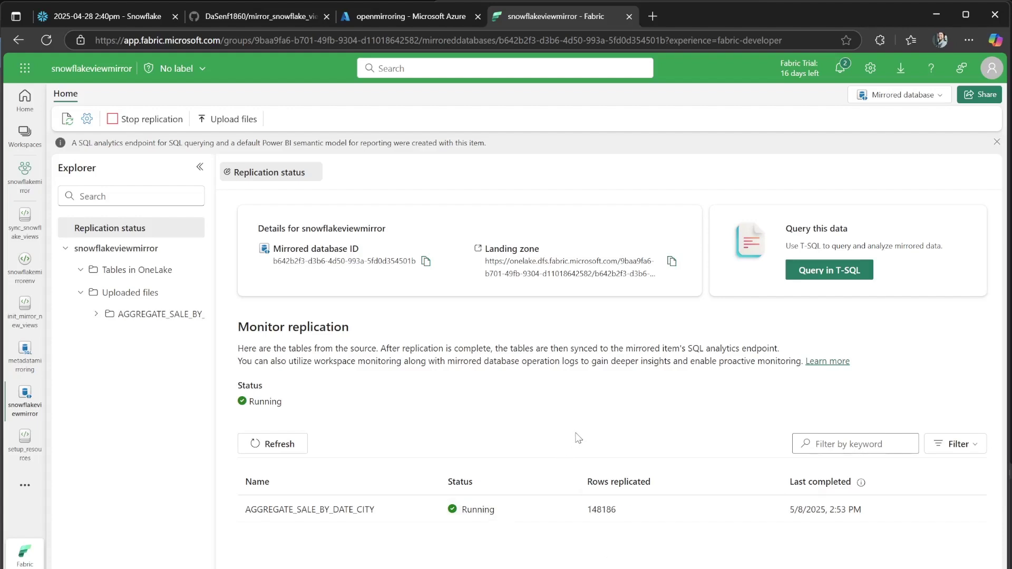
Switch snowflakeviewmirror to its SQL analytics endpoint, refresh it, and expand the dbo schema
{"action": "left_click", "coordinate": [902, 96]}
{"action": "left_click", "coordinate": [869, 158]}
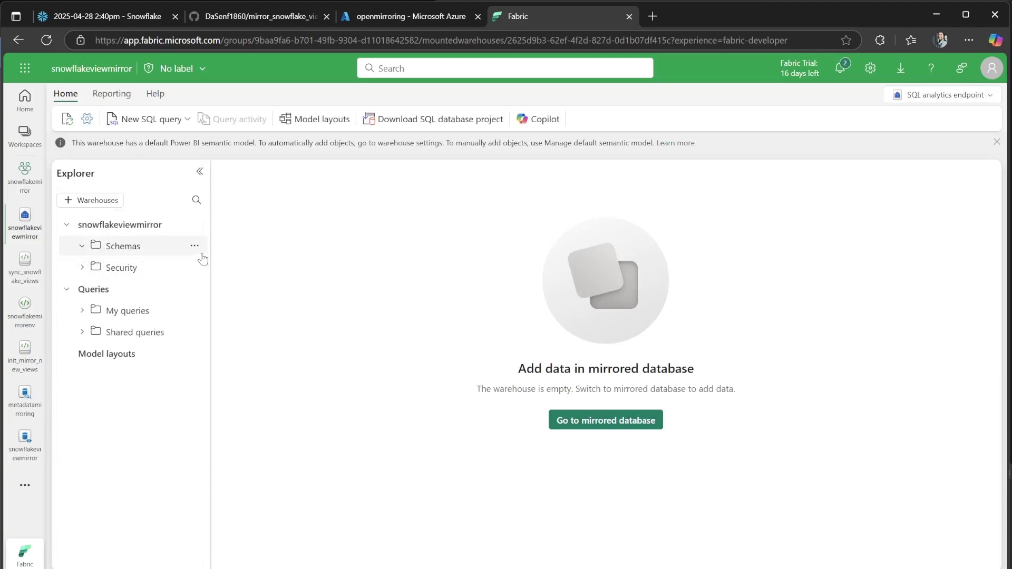
{"action": "left_click", "coordinate": [66, 121]}
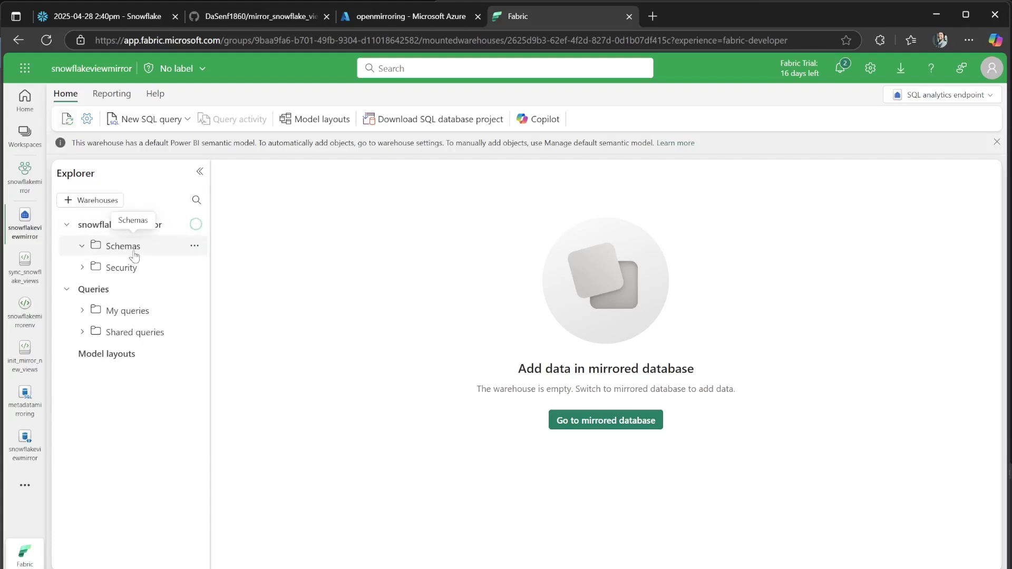
{"action": "left_click", "coordinate": [188, 267]}
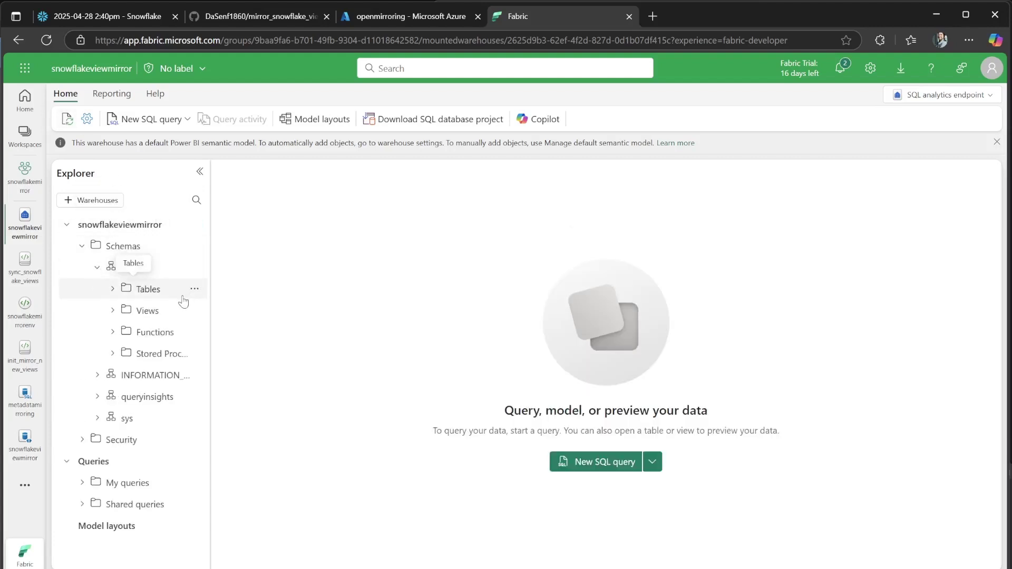
Expand the dbo tables and run a Select TOP 100 query on AGGREGATE_SALE_BY_DATE_CITY
{"action": "left_click", "coordinate": [124, 291]}
{"action": "left_click", "coordinate": [194, 311]}
{"action": "left_click", "coordinate": [206, 315]}
{"action": "left_click", "coordinate": [195, 311]}
{"action": "mouse_move", "coordinate": [232, 331]}
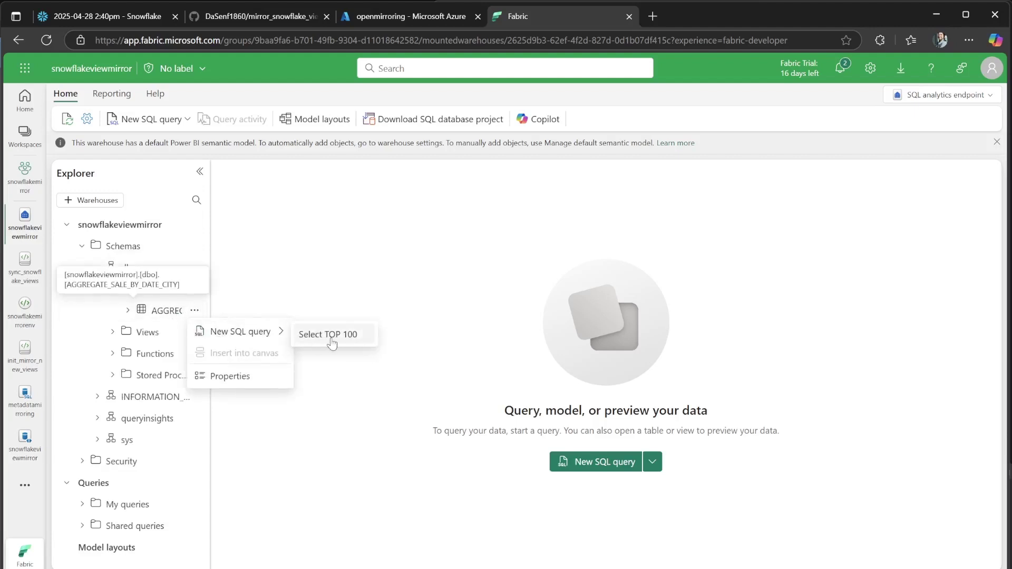
{"action": "left_click", "coordinate": [332, 342]}
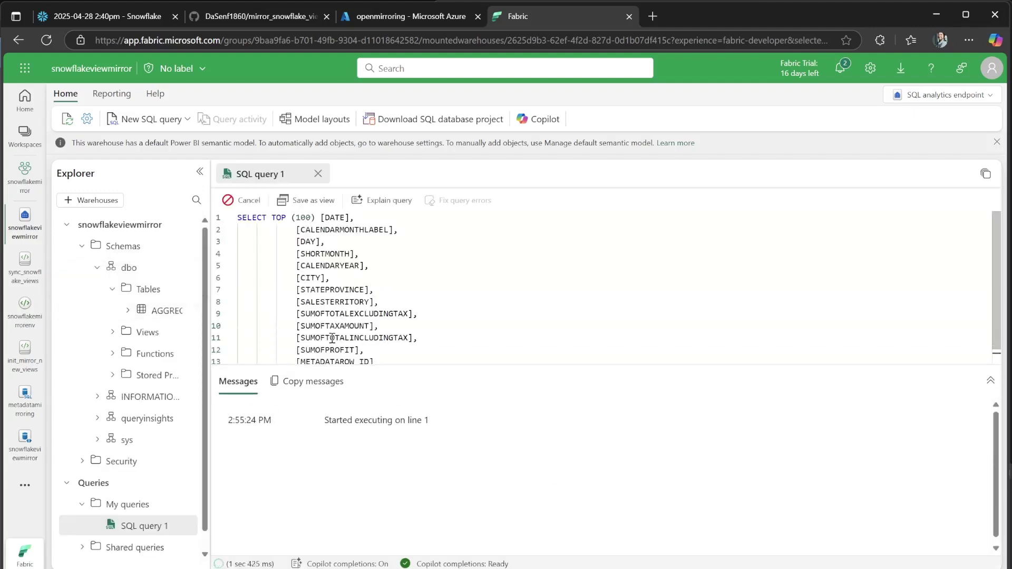
{"action": "scroll", "coordinate": [640, 290], "scroll_direction": "down", "scroll_amount": 1}
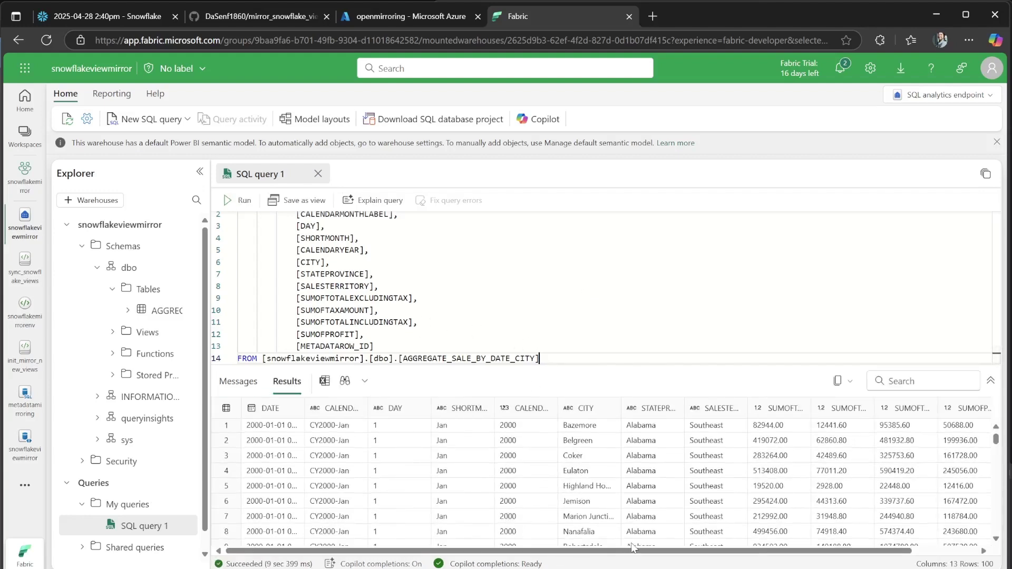
Examine the query result columns from DATE across to METADATAROW_ID
{"action": "scroll", "coordinate": [730, 531], "scroll_direction": "right", "scroll_amount": 3}
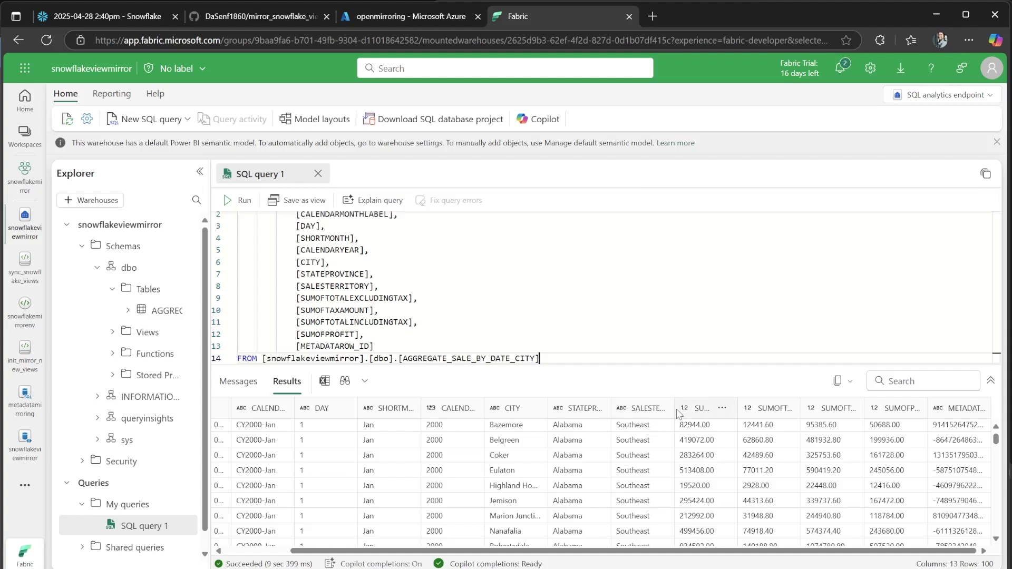
{"action": "left_click_drag", "start_coordinate": [451, 552], "coordinate": [352, 566]}
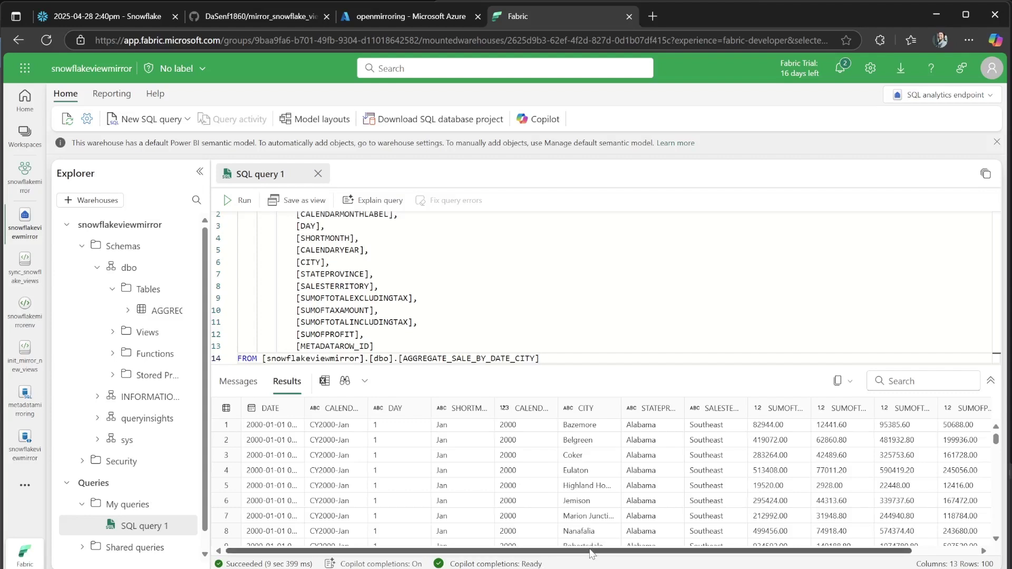
{"action": "left_click_drag", "start_coordinate": [591, 551], "coordinate": [717, 553]}
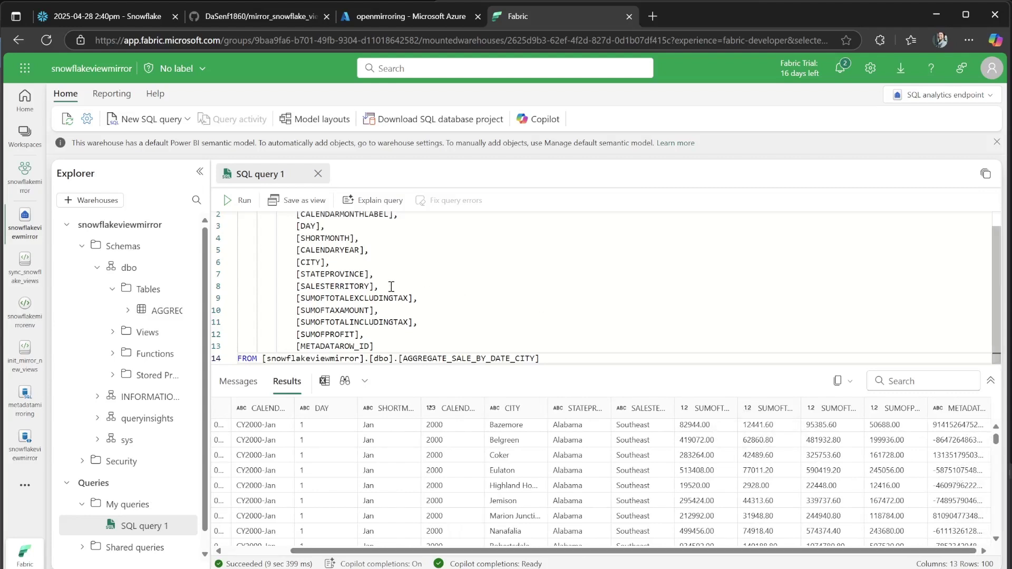
Replace the query's TOP 100 column list with COUNT(*) and run it against AGGREGATE_SALE_BY_DATE_CITY
{"action": "left_click", "coordinate": [574, 351]}
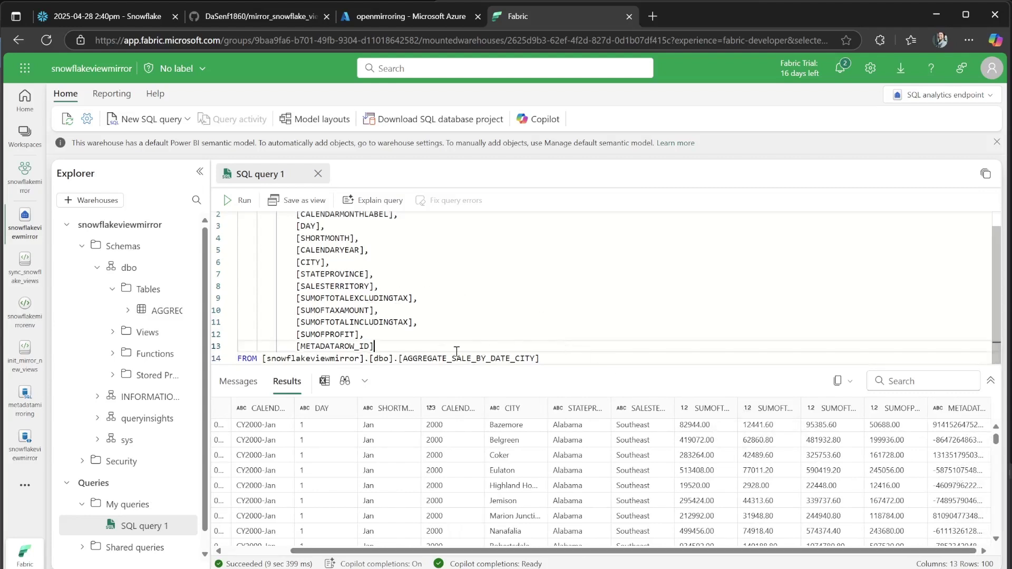
{"action": "left_click_drag", "start_coordinate": [414, 344], "coordinate": [274, 222]}
{"action": "type", "text": "COUNT"}
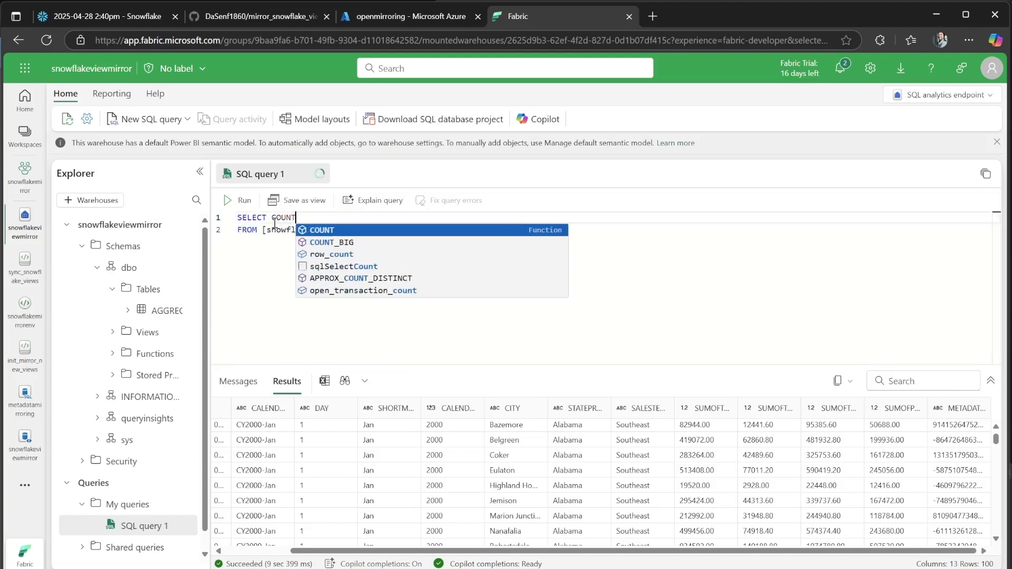
{"action": "type", "text": "(*)"}
{"action": "key", "text": "ctrl+a"}
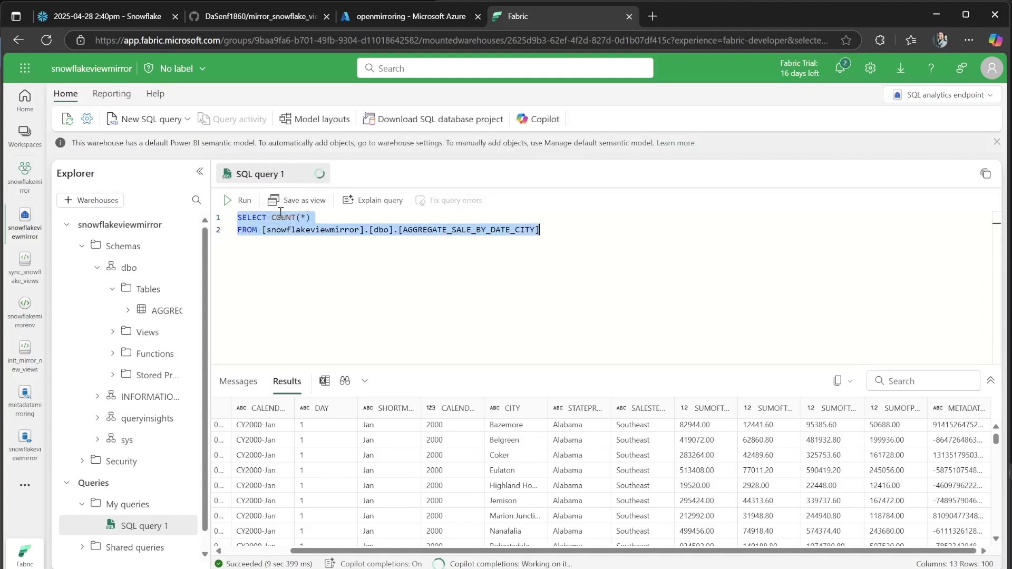
{"action": "left_click", "coordinate": [241, 202]}
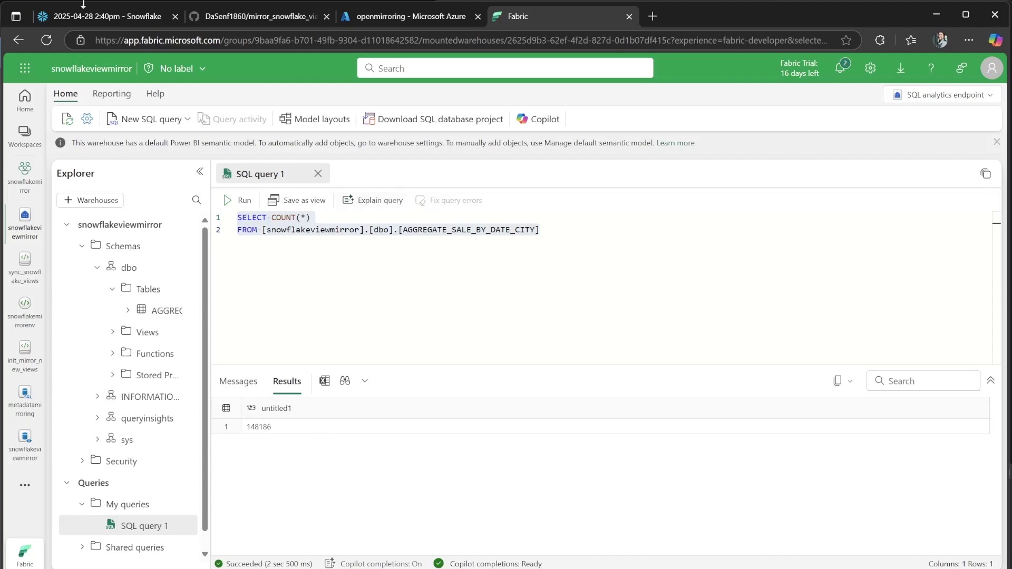
Switch to the Snowflake worksheet and run the count query on AGGREGATE_SALE_BY_DATE_CITY to compare row counts
{"action": "left_click", "coordinate": [68, 8]}
{"action": "triple_click", "coordinate": [644, 159]}
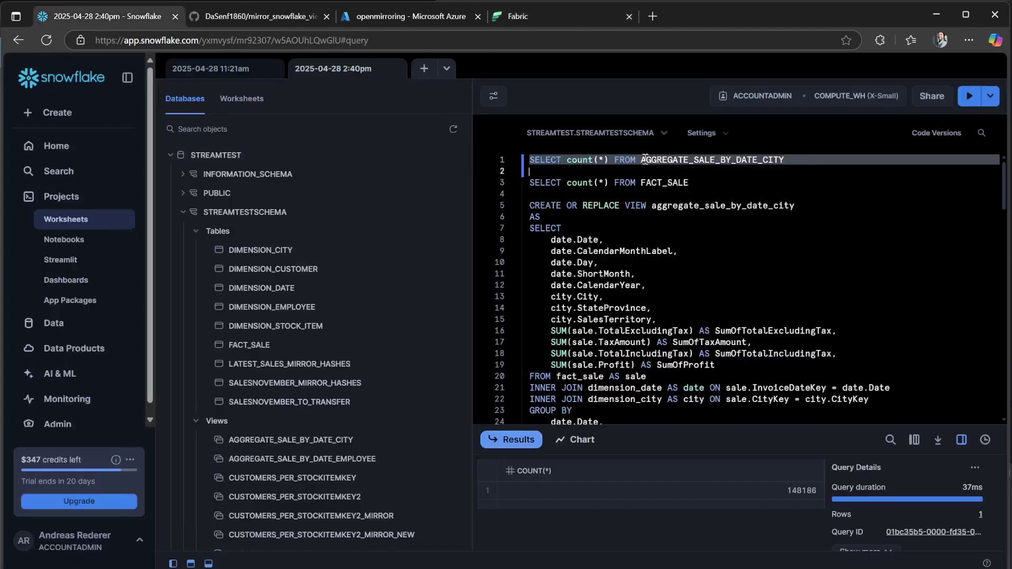
{"action": "left_click", "coordinate": [970, 96]}
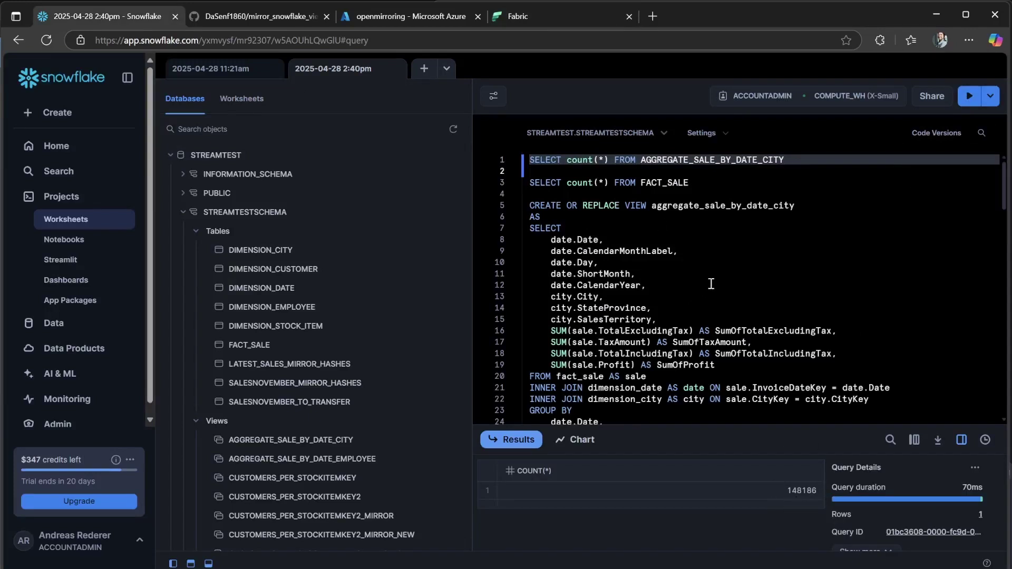
{"action": "left_click", "coordinate": [740, 251]}
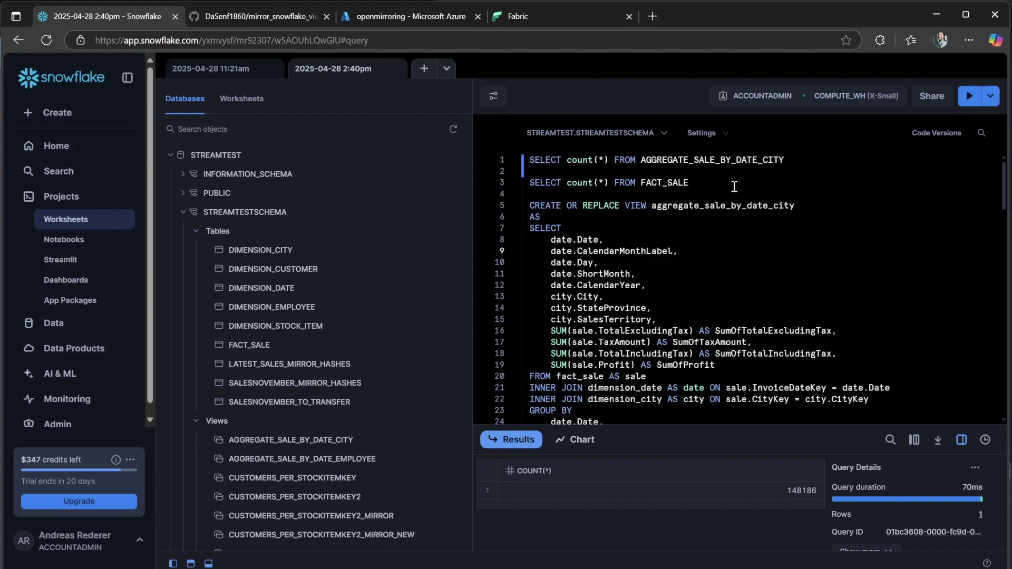
Review the worksheet's count statements for the FACT_SALE table and the AGGREGATE_SALE_BY_DATE_CITY view
{"action": "left_click", "coordinate": [696, 185]}
{"action": "left_click", "coordinate": [528, 184], "text": "shift"}
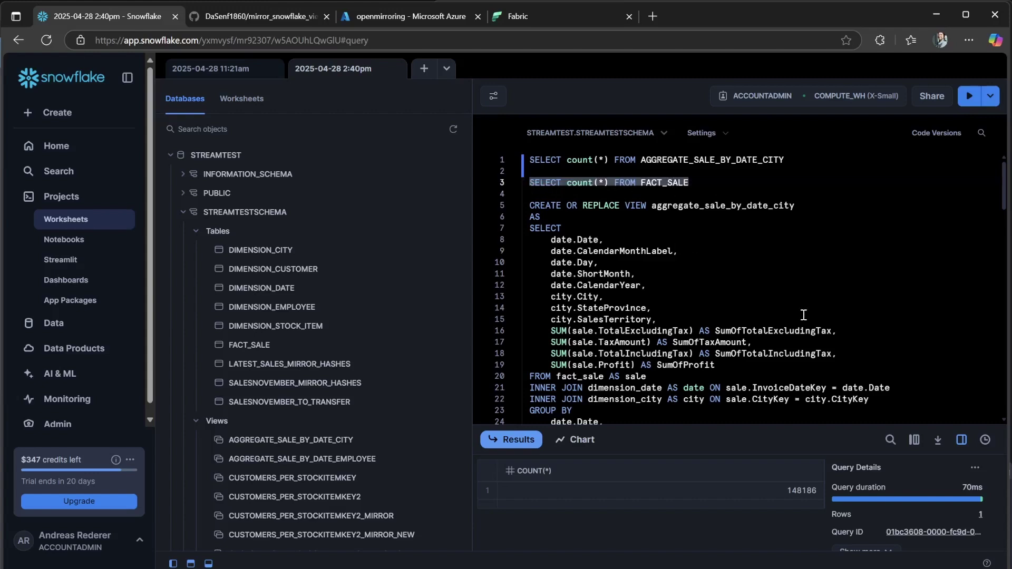
{"action": "left_click", "coordinate": [694, 247]}
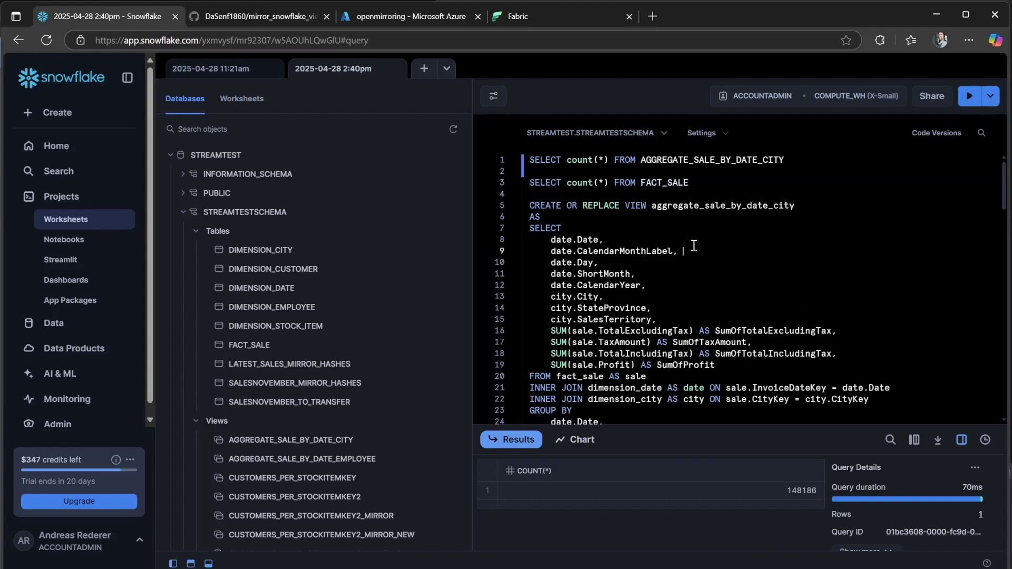
{"action": "triple_click", "coordinate": [695, 164]}
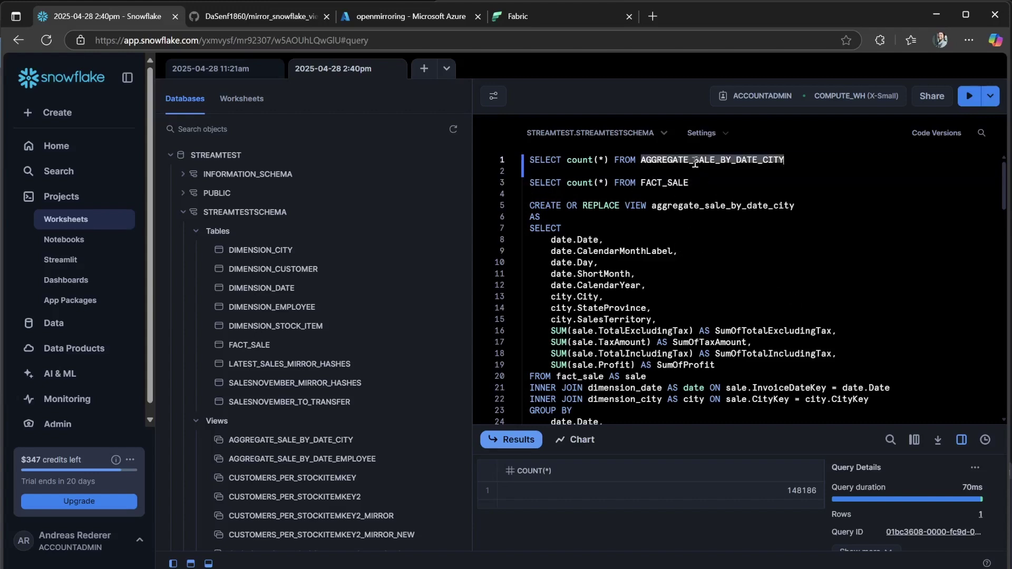
{"action": "left_click", "coordinate": [737, 284]}
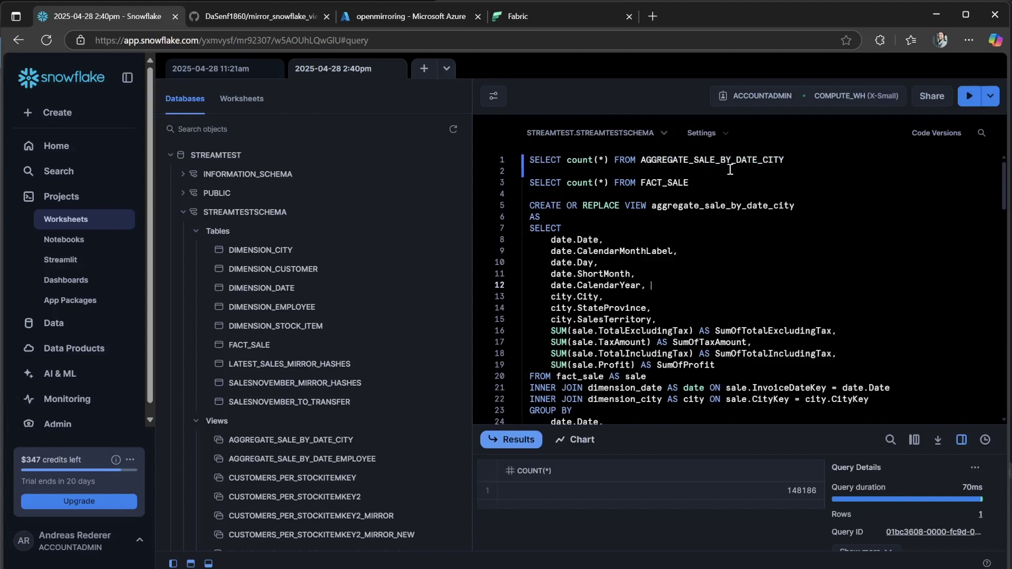
{"action": "left_click_drag", "start_coordinate": [737, 160], "coordinate": [791, 163]}
{"action": "left_click", "coordinate": [721, 292]}
{"action": "left_click", "coordinate": [716, 187]}
Start loading data into a Snowflake table, choosing the part-00007 and part-00008 Parquet files from the fact_sale folder
{"action": "left_click", "coordinate": [61, 323]}
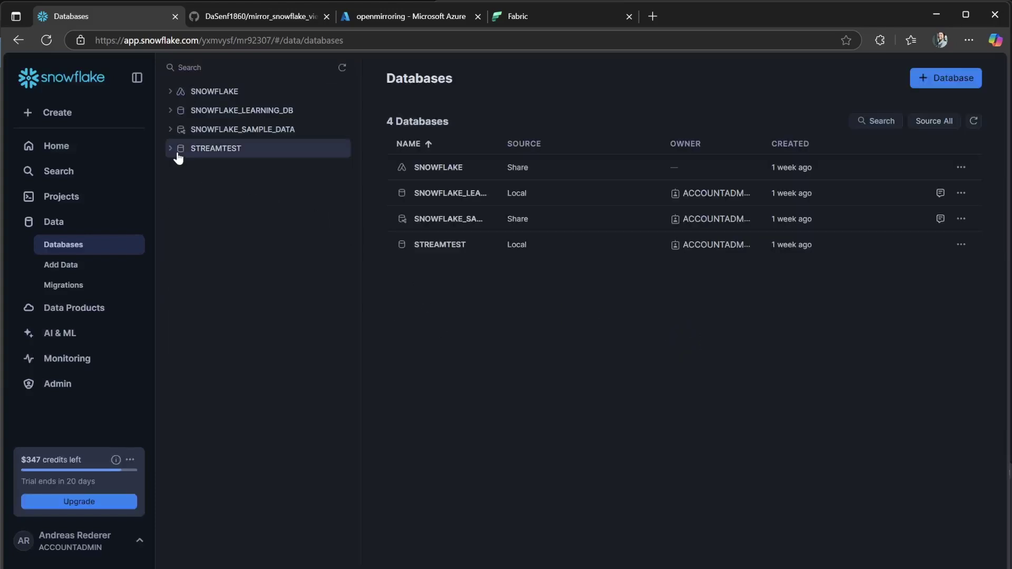
{"action": "left_click", "coordinate": [63, 266]}
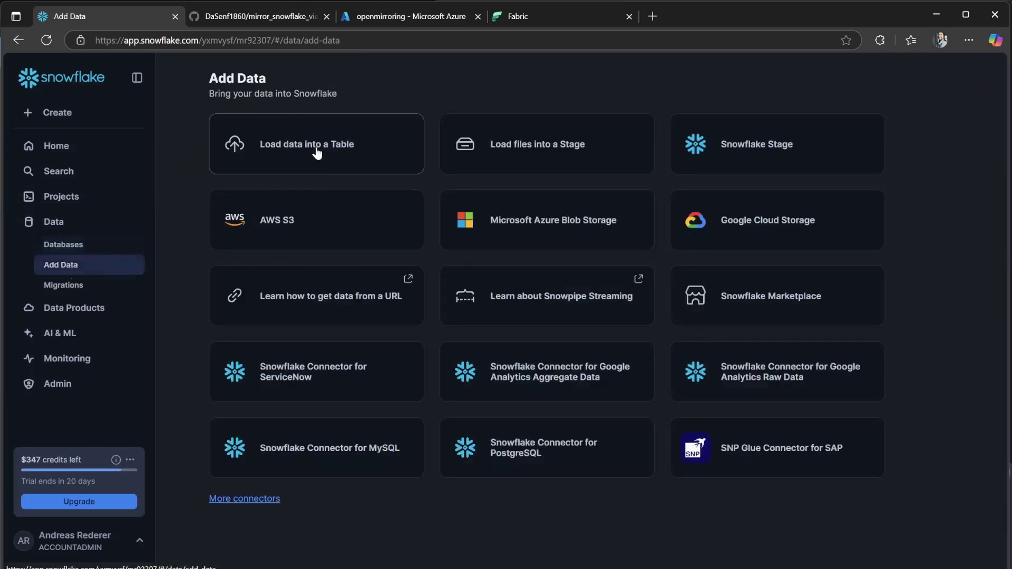
{"action": "left_click", "coordinate": [343, 152]}
{"action": "left_click", "coordinate": [484, 258]}
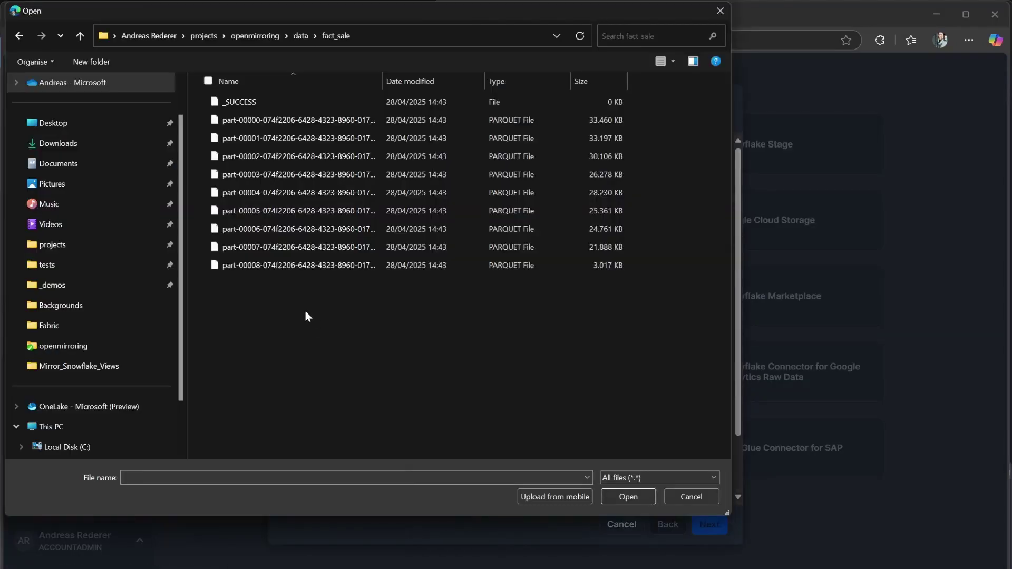
{"action": "left_click_drag", "start_coordinate": [305, 310], "coordinate": [319, 248]}
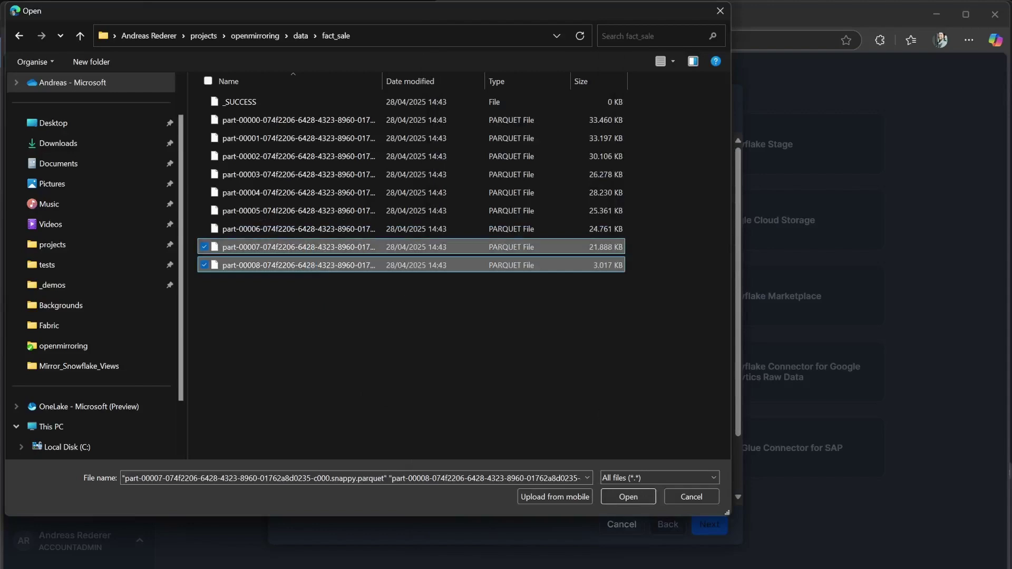
{"action": "left_click", "coordinate": [628, 497]}
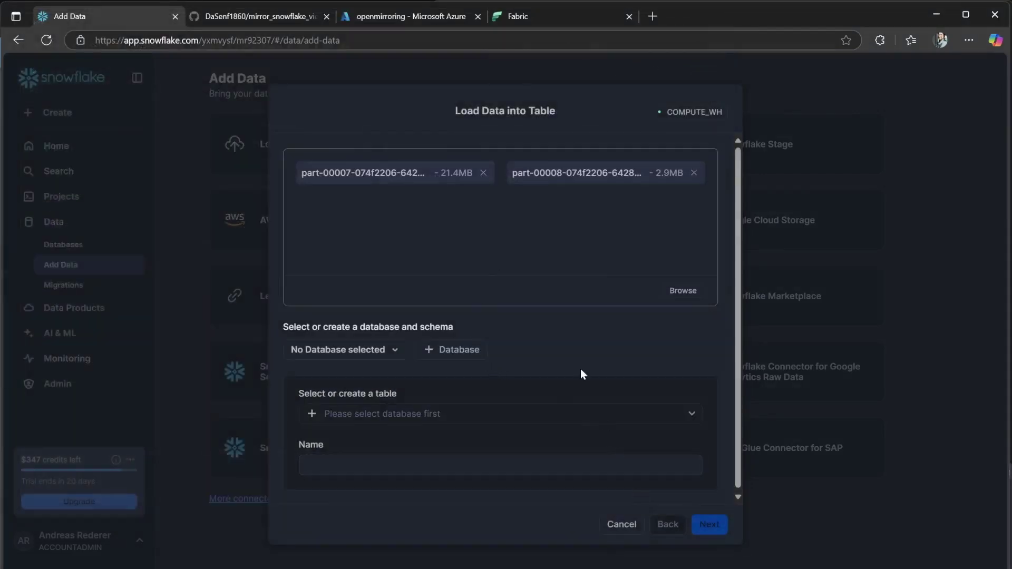
Load the selected files into the existing FACT_SALE table in STREAMTEST.STREAMTESTSCHEMA and close the load dialog
{"action": "left_click", "coordinate": [369, 352]}
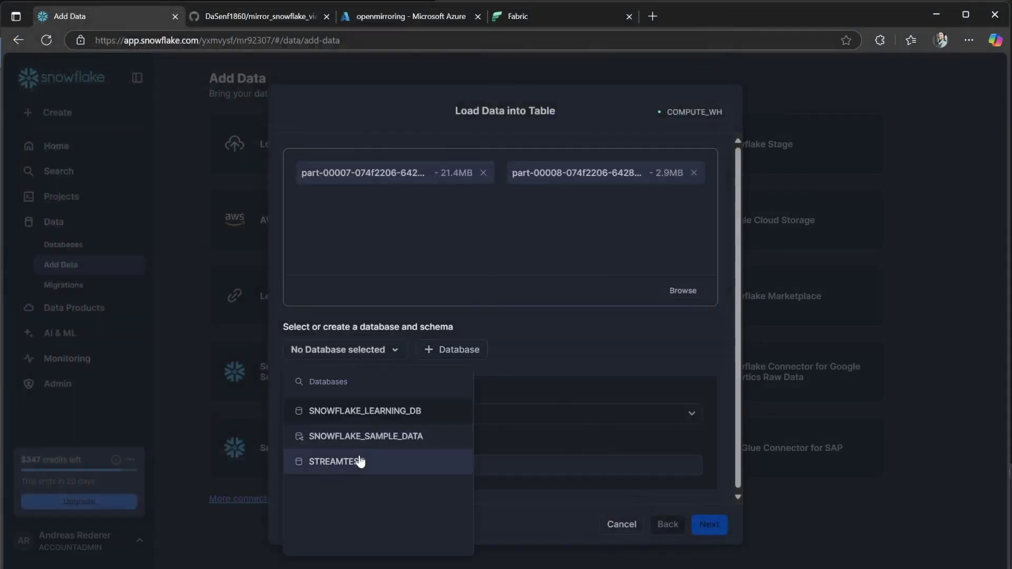
{"action": "left_click", "coordinate": [361, 461]}
{"action": "left_click", "coordinate": [538, 436]}
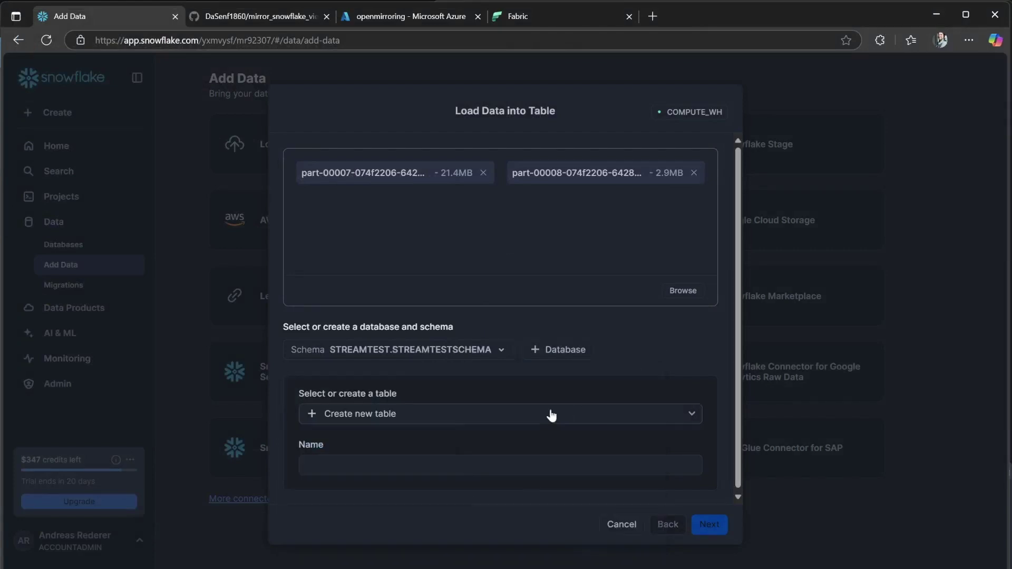
{"action": "left_click", "coordinate": [567, 413]}
{"action": "left_click", "coordinate": [389, 323]}
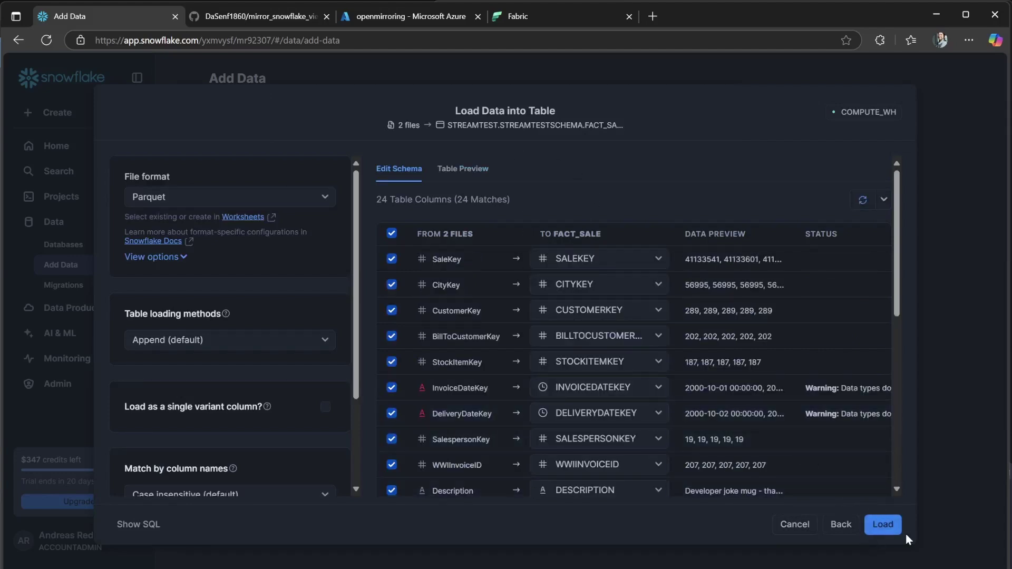
{"action": "left_click", "coordinate": [882, 525]}
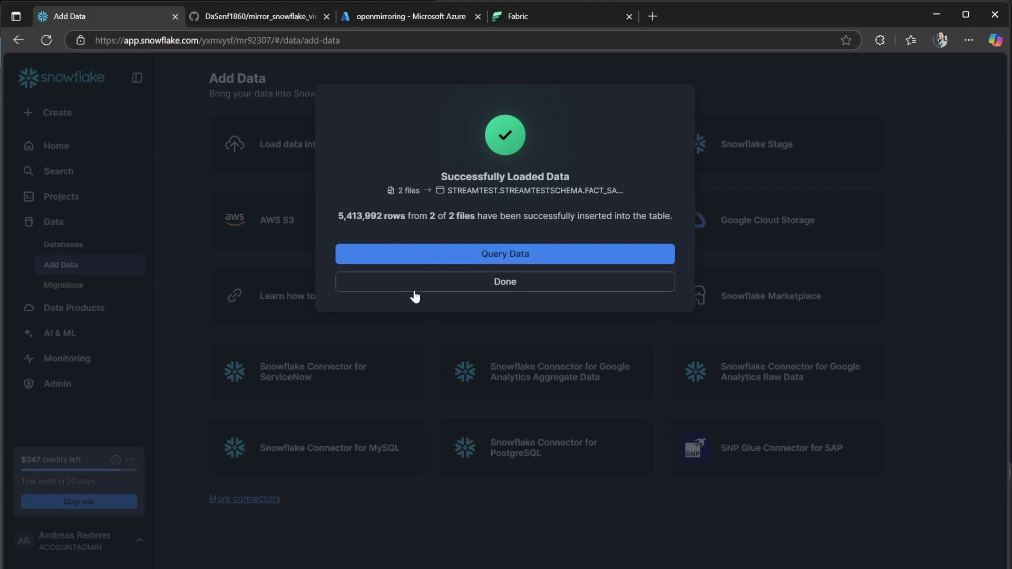
{"action": "left_click", "coordinate": [478, 282]}
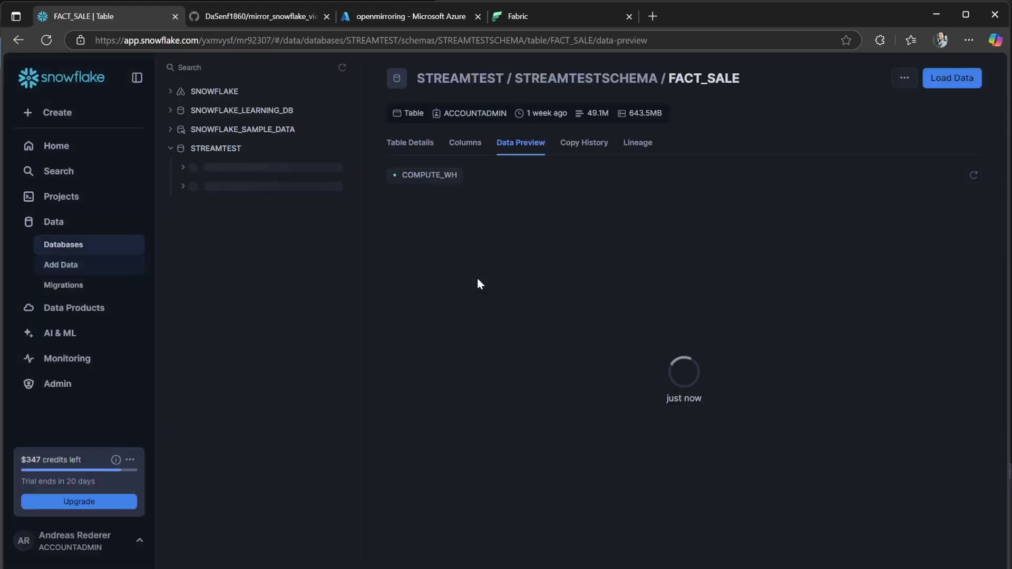
Reopen the 2025-04-28 2:40pm worksheet and run the count query on FACT_SALE
{"action": "left_click", "coordinate": [53, 147]}
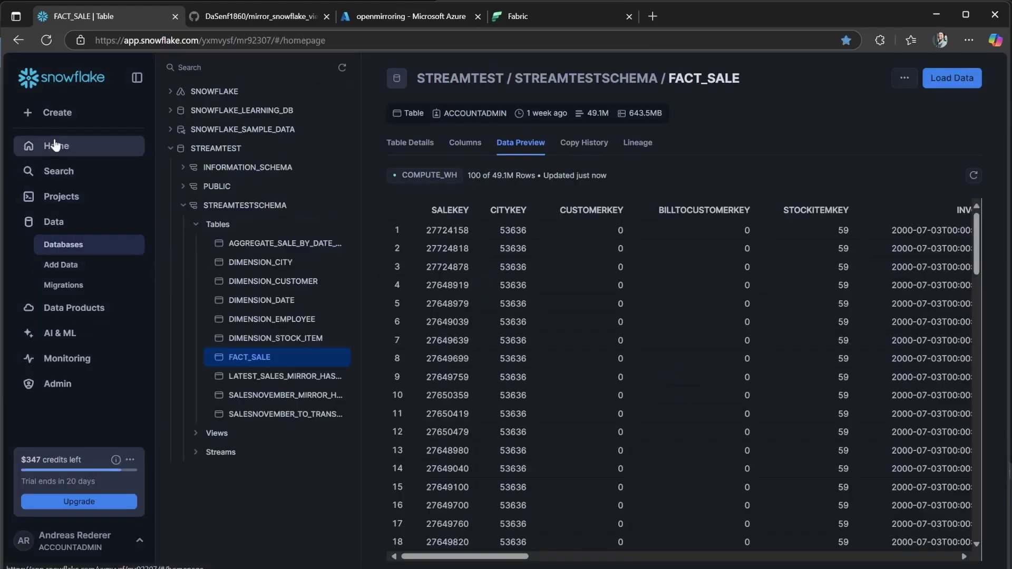
{"action": "left_click", "coordinate": [330, 341]}
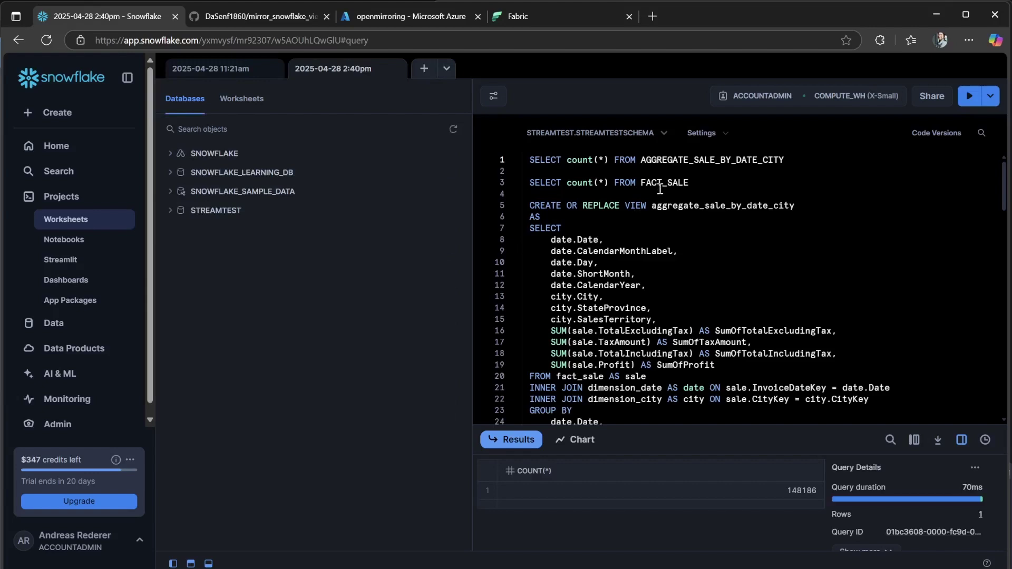
{"action": "double_click", "coordinate": [657, 183]}
{"action": "triple_click", "coordinate": [656, 184]}
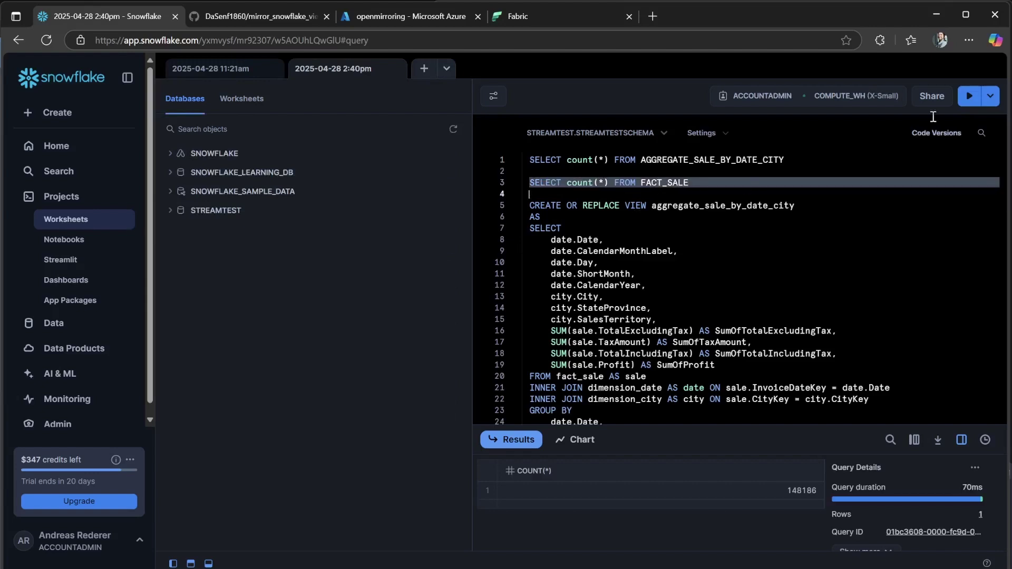
{"action": "left_click", "coordinate": [969, 95]}
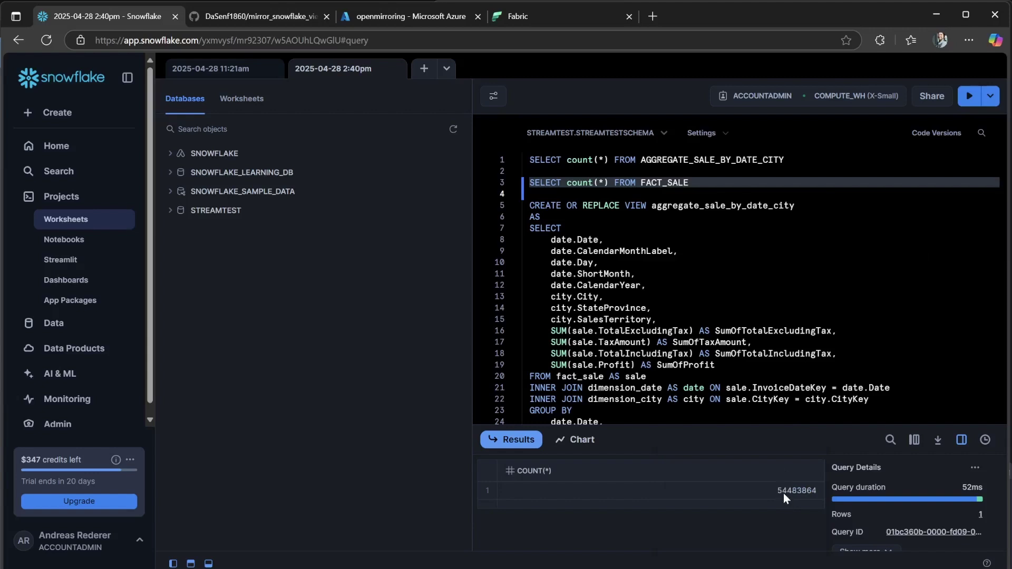
Run the count query on AGGREGATE_SALE_BY_DATE_CITY in Snowflake and compare it with the count in Fabric
{"action": "triple_click", "coordinate": [665, 159]}
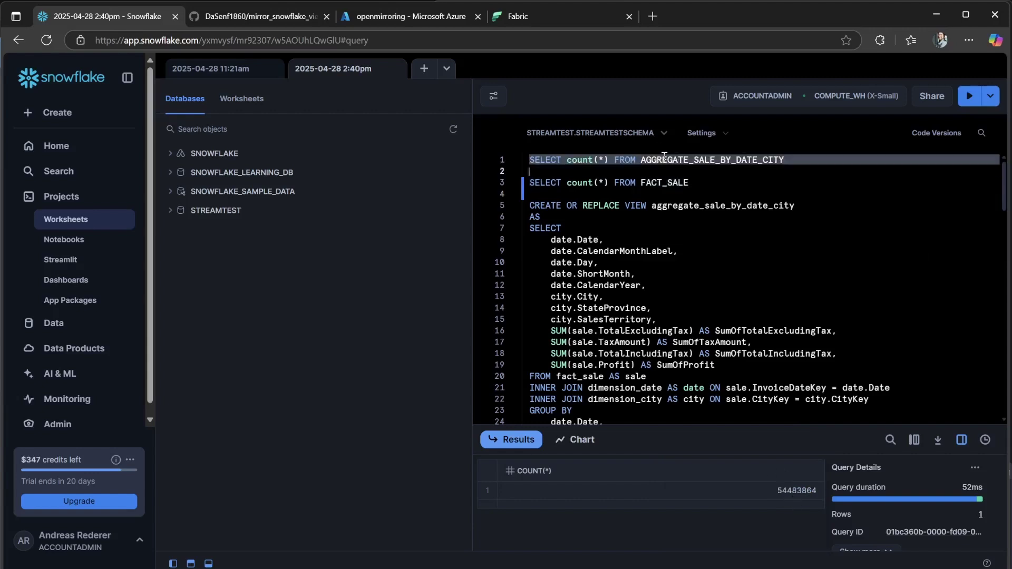
{"action": "left_click", "coordinate": [977, 96]}
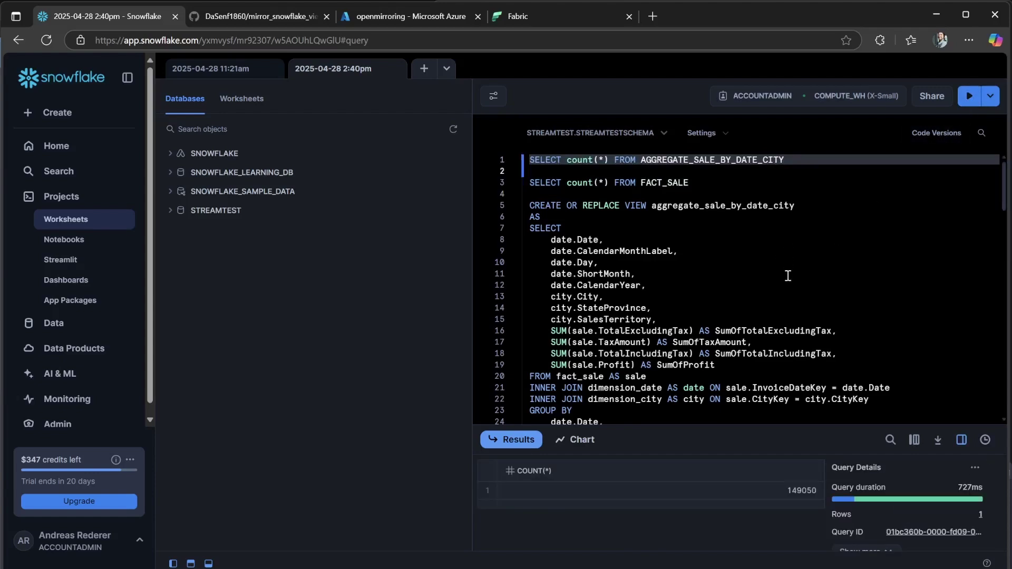
{"action": "left_click", "coordinate": [548, 15]}
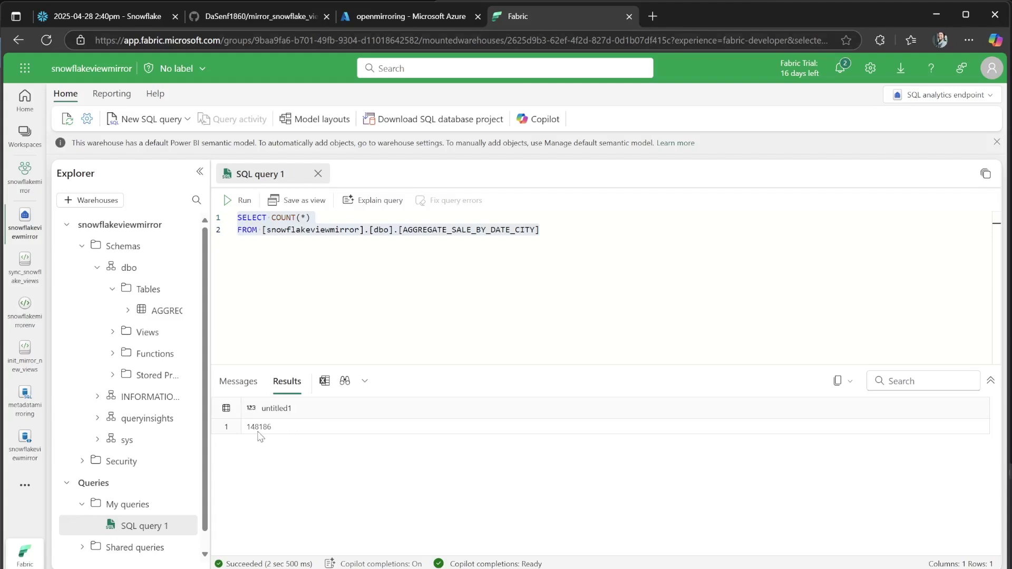
{"action": "left_click", "coordinate": [124, 13]}
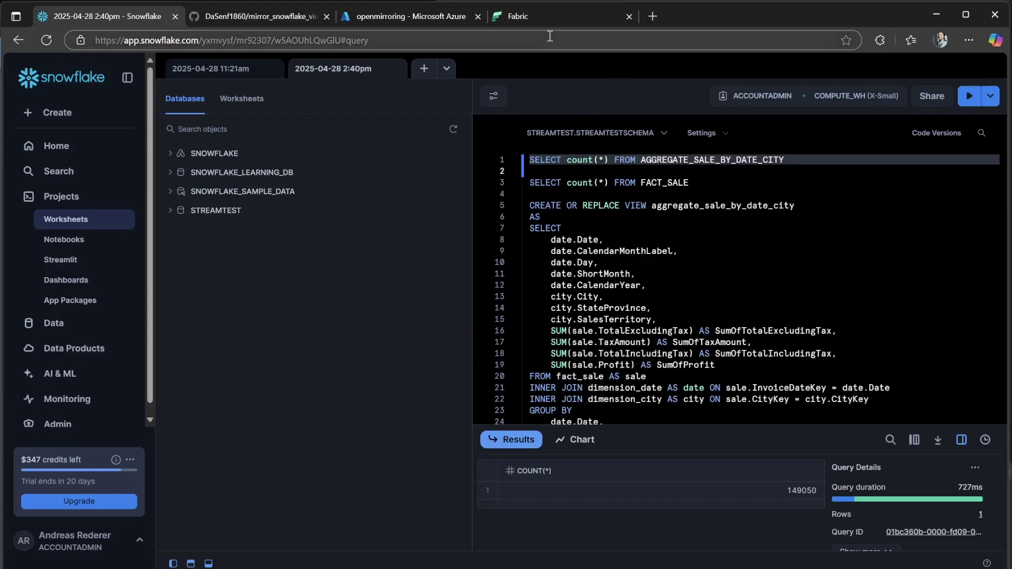
{"action": "left_click", "coordinate": [544, 15]}
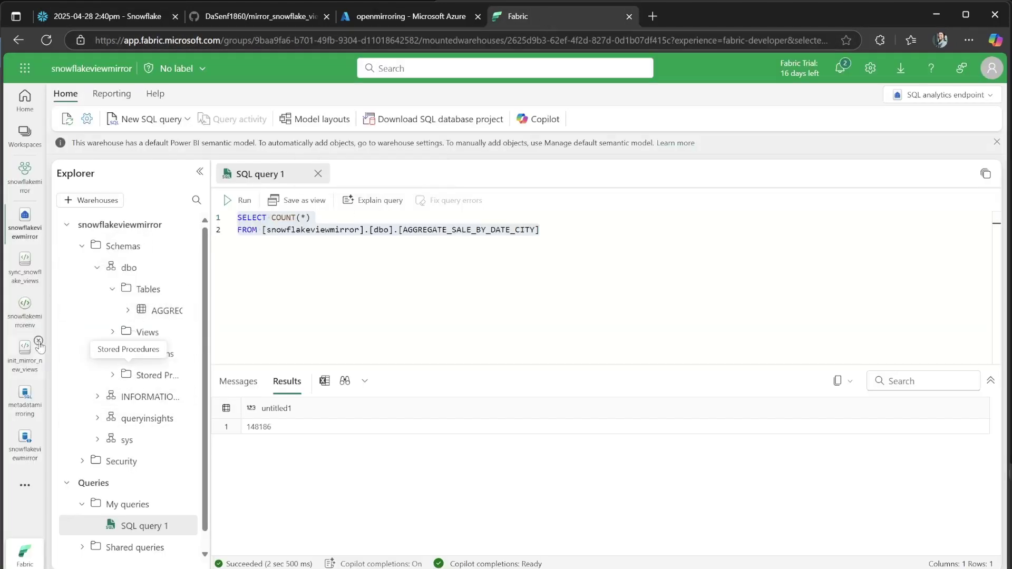
Run all cells of the sync_snowflake_views notebook in Fabric and go to the final cell's output
{"action": "left_click", "coordinate": [25, 274]}
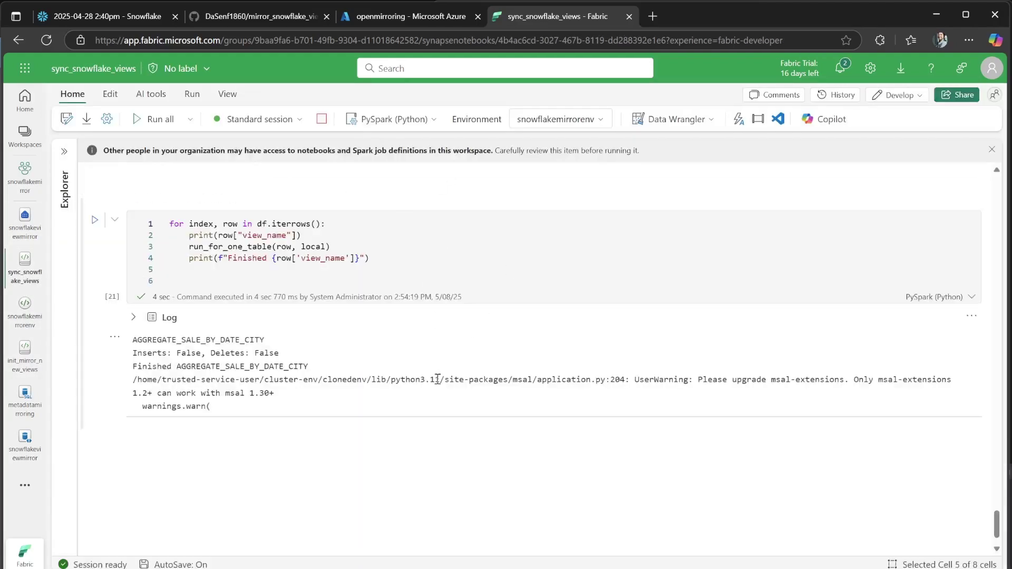
{"action": "scroll", "coordinate": [441, 247], "scroll_direction": "up", "scroll_amount": 20}
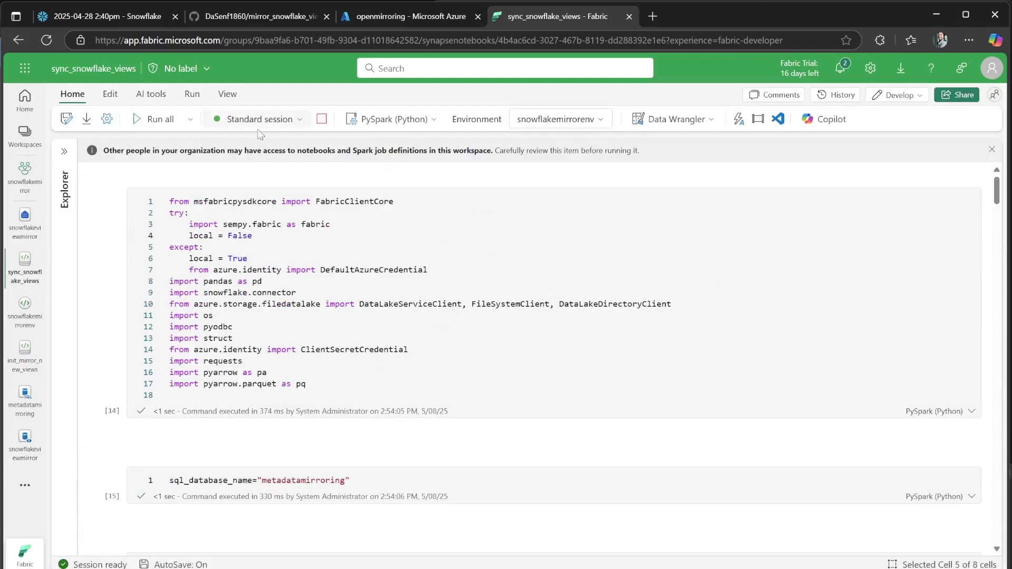
{"action": "left_click", "coordinate": [146, 122]}
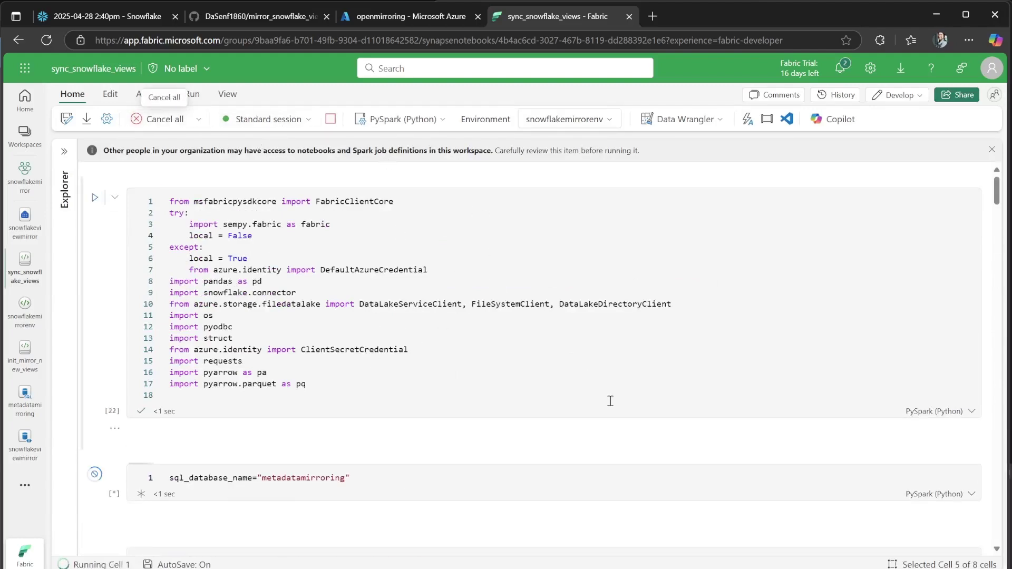
{"action": "scroll", "coordinate": [610, 390], "scroll_direction": "down", "scroll_amount": 10}
{"action": "scroll", "coordinate": [610, 390], "scroll_direction": "down", "scroll_amount": 15}
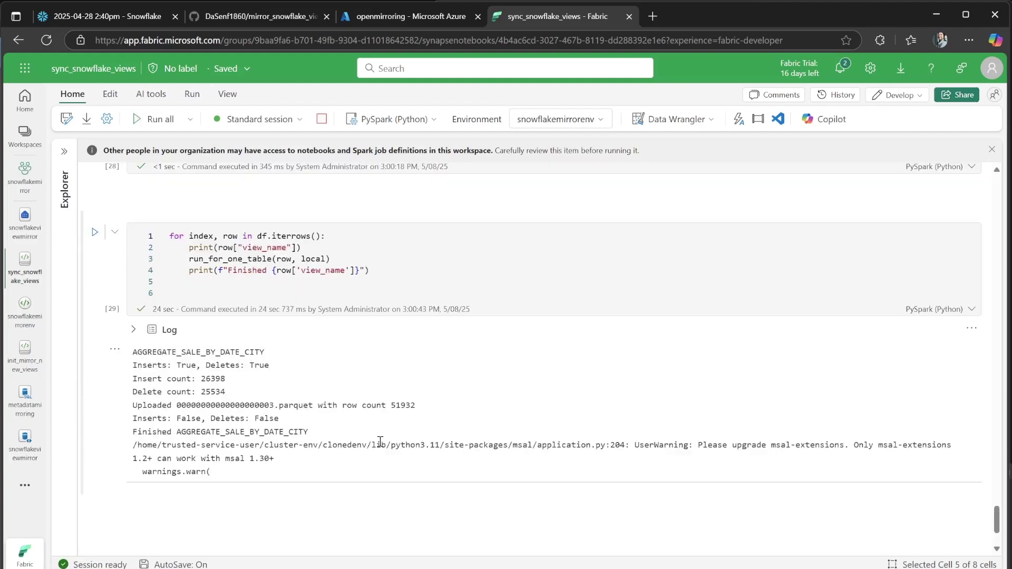
Examine the insert and delete counts for AGGREGATE_SALE_BY_DATE_CITY in the last notebook cell's output
{"action": "scroll", "coordinate": [366, 459], "scroll_direction": "down", "scroll_amount": 1}
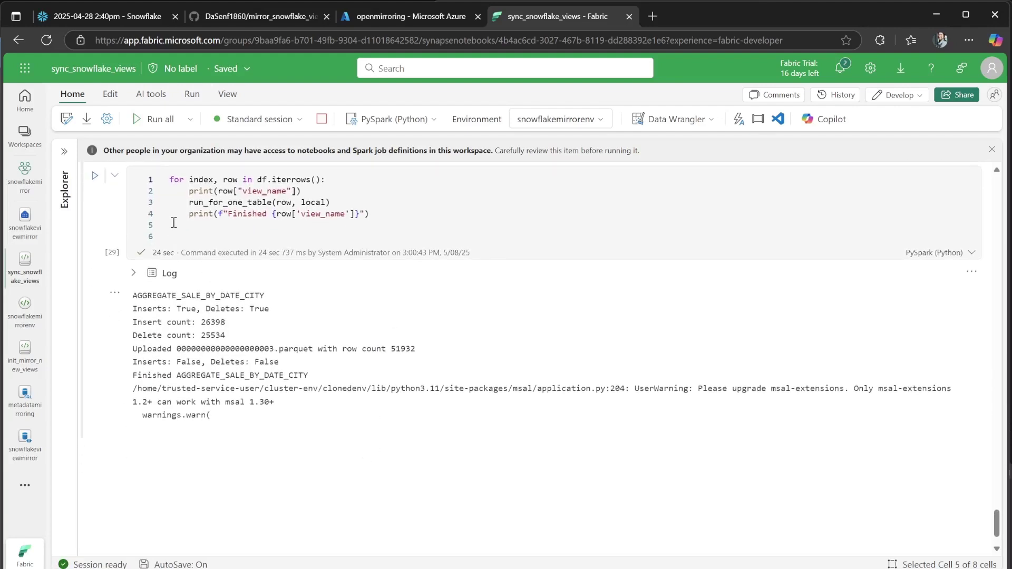
{"action": "scroll", "coordinate": [216, 323], "scroll_direction": "down", "scroll_amount": 1}
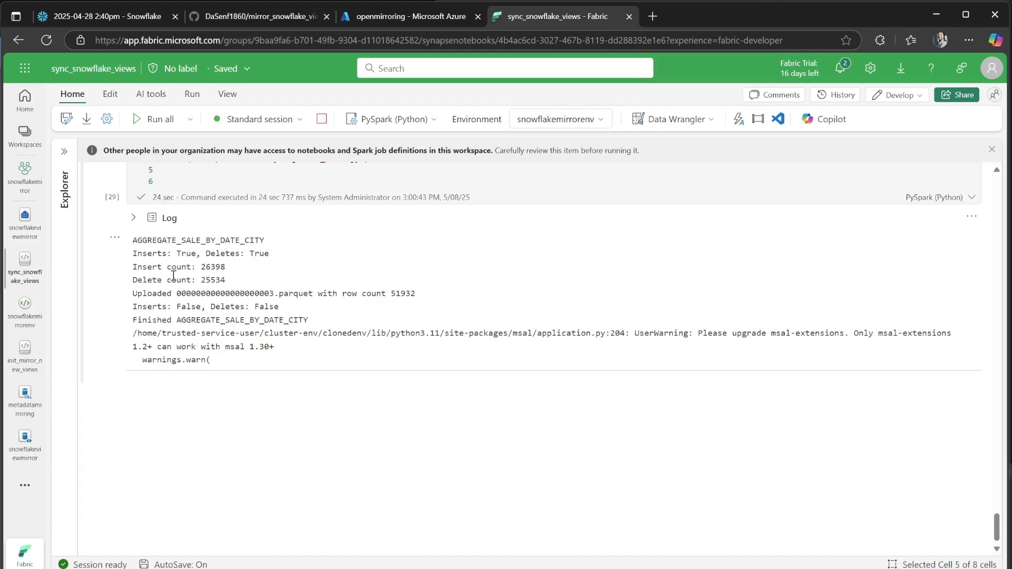
{"action": "double_click", "coordinate": [213, 267]}
{"action": "left_click_drag", "start_coordinate": [207, 332], "coordinate": [226, 333]}
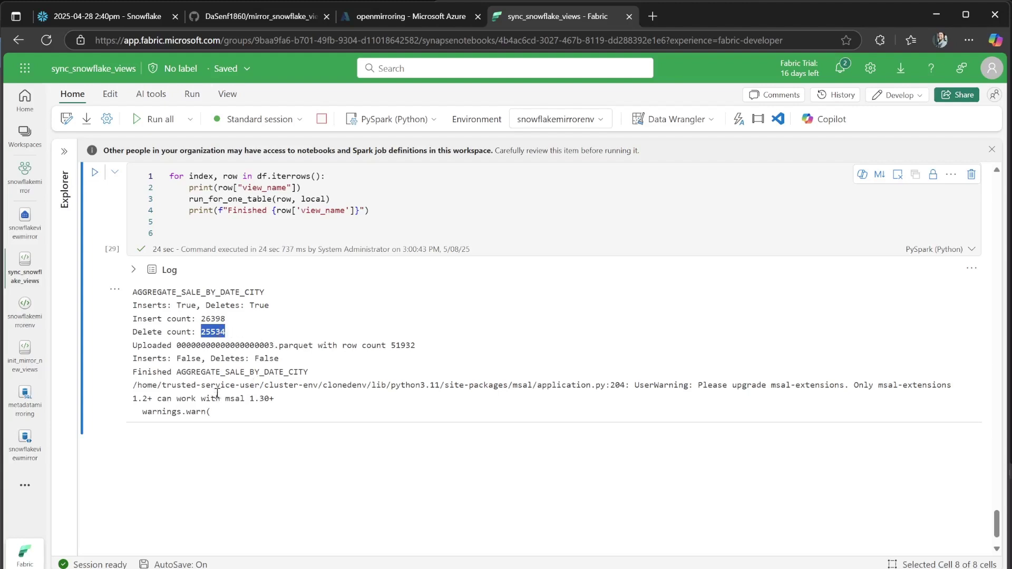
{"action": "double_click", "coordinate": [213, 319]}
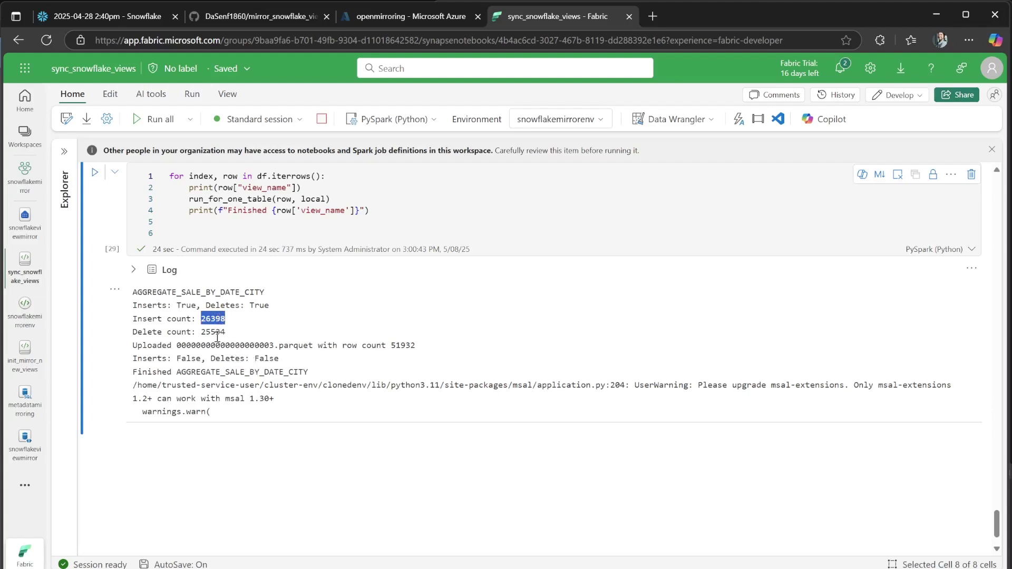
{"action": "left_click", "coordinate": [209, 319]}
{"action": "left_click_drag", "start_coordinate": [202, 319], "coordinate": [232, 337]}
{"action": "left_click", "coordinate": [237, 331]}
{"action": "left_click_drag", "start_coordinate": [199, 319], "coordinate": [226, 319]}
{"action": "left_click", "coordinate": [343, 362]}
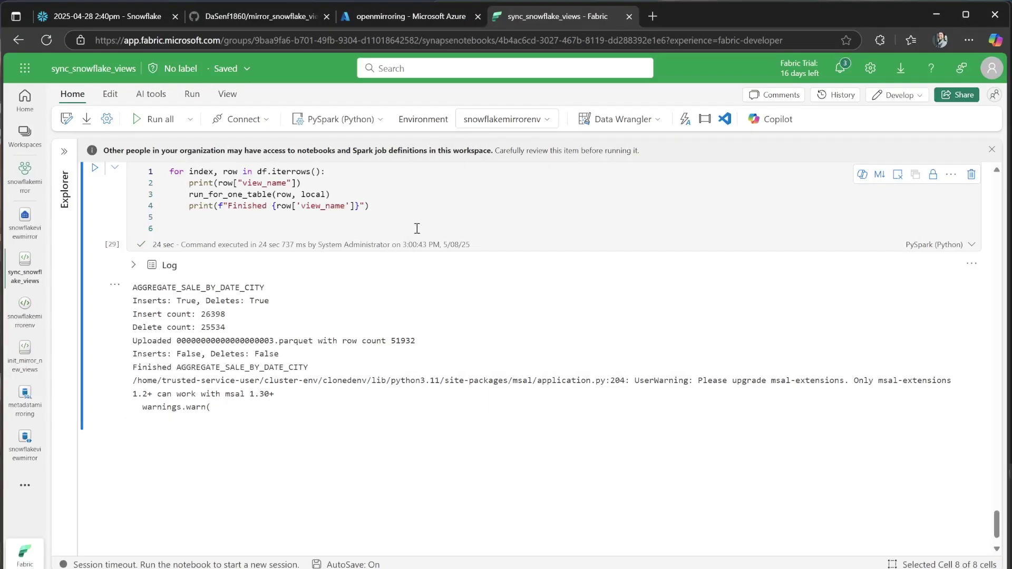
Open the snowflakeviewmirror mirrored database and check the rows replicated for AGGREGATE_SALE_BY_DATE_CITY after a refresh
{"action": "left_click", "coordinate": [17, 450]}
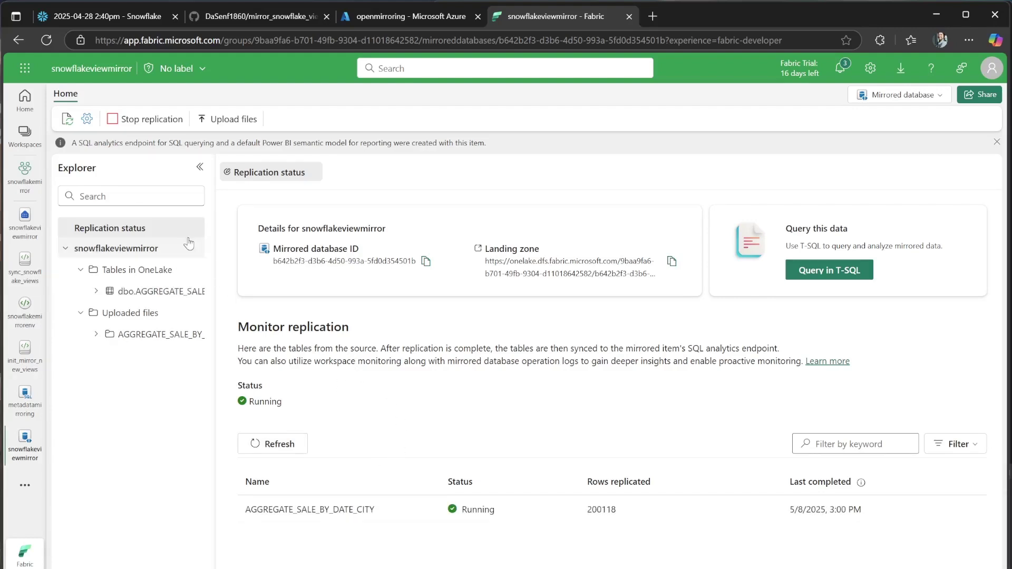
{"action": "left_click", "coordinate": [67, 119]}
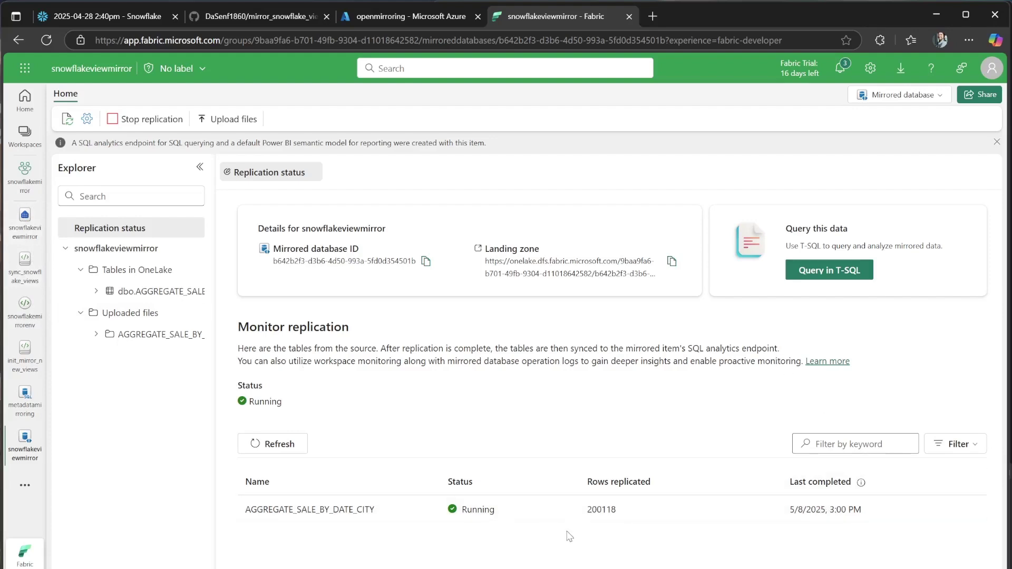
{"action": "left_click_drag", "start_coordinate": [587, 511], "coordinate": [657, 489]}
{"action": "left_click", "coordinate": [557, 399]}
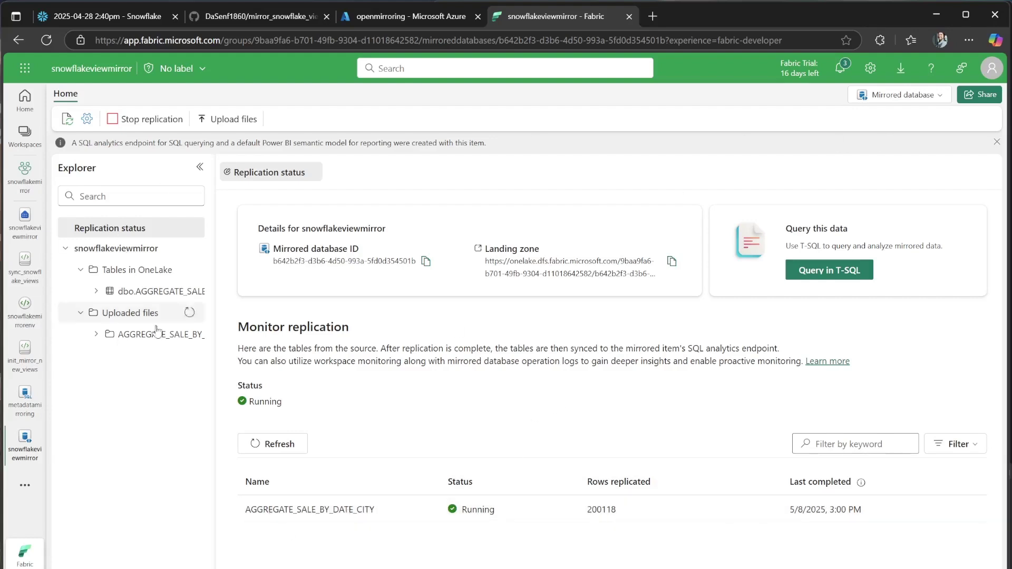
Rerun the AGGREGATE_SALE_BY_DATE_CITY count in the snowflakeviewmirror SQL analytics endpoint and switch to the Snowflake worksheet to compare it
{"action": "left_click", "coordinate": [24, 231]}
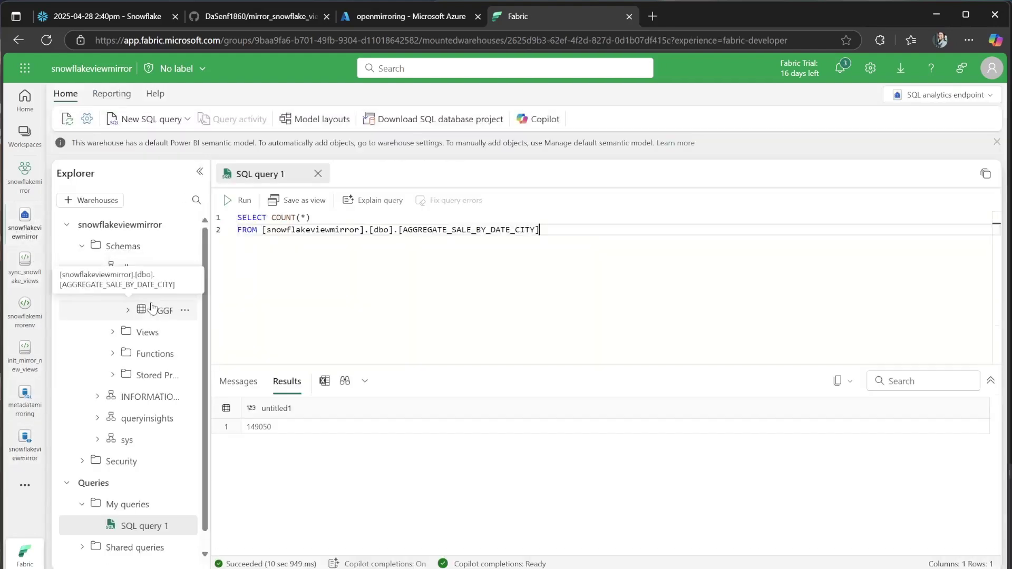
{"action": "key", "text": "ctrl+a"}
{"action": "left_click", "coordinate": [232, 200]}
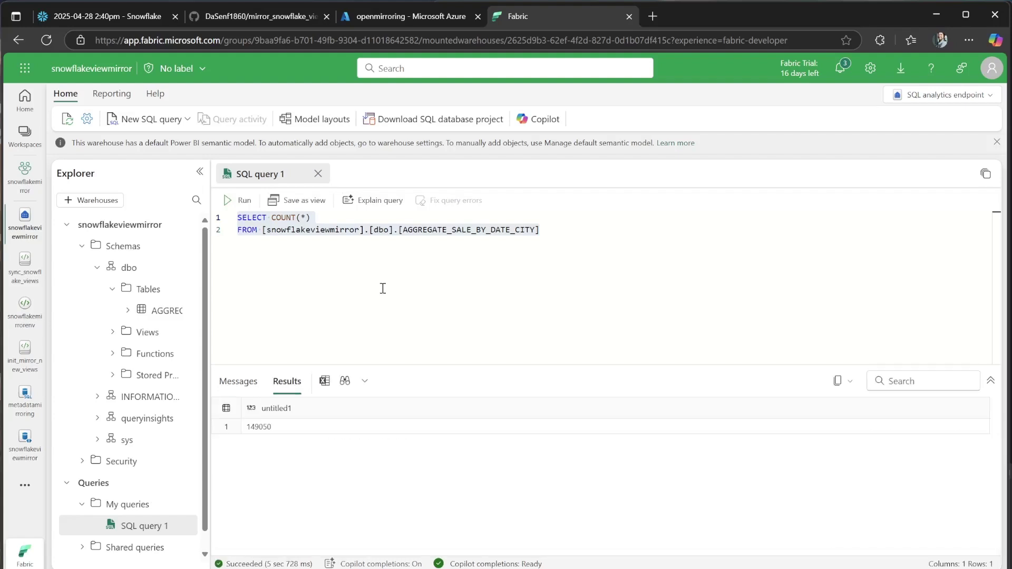
{"action": "left_click", "coordinate": [447, 308]}
{"action": "double_click", "coordinate": [430, 307]}
{"action": "left_click", "coordinate": [431, 306]}
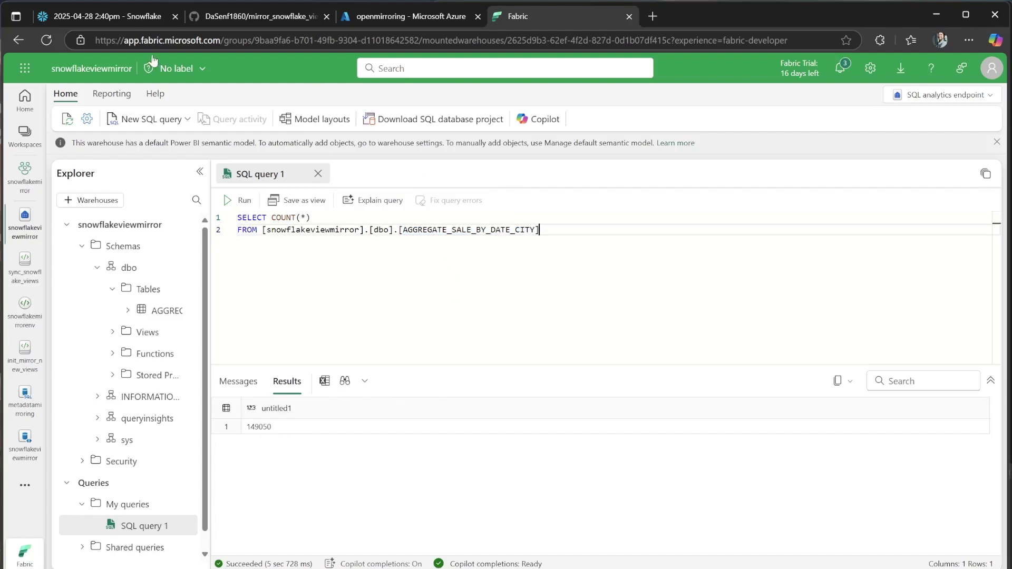
{"action": "left_click", "coordinate": [138, 17]}
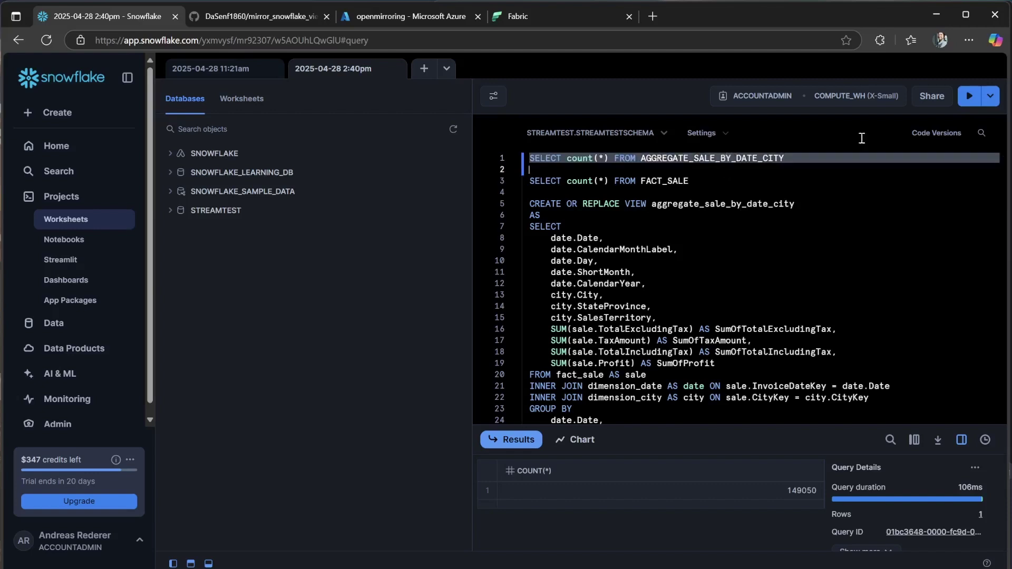
Rerun the AGGREGATE_SALE_BY_DATE_CITY count in Snowflake, and delete the FACT_SALE rows where STOCKITEMKEY < 50
{"action": "left_click", "coordinate": [969, 96]}
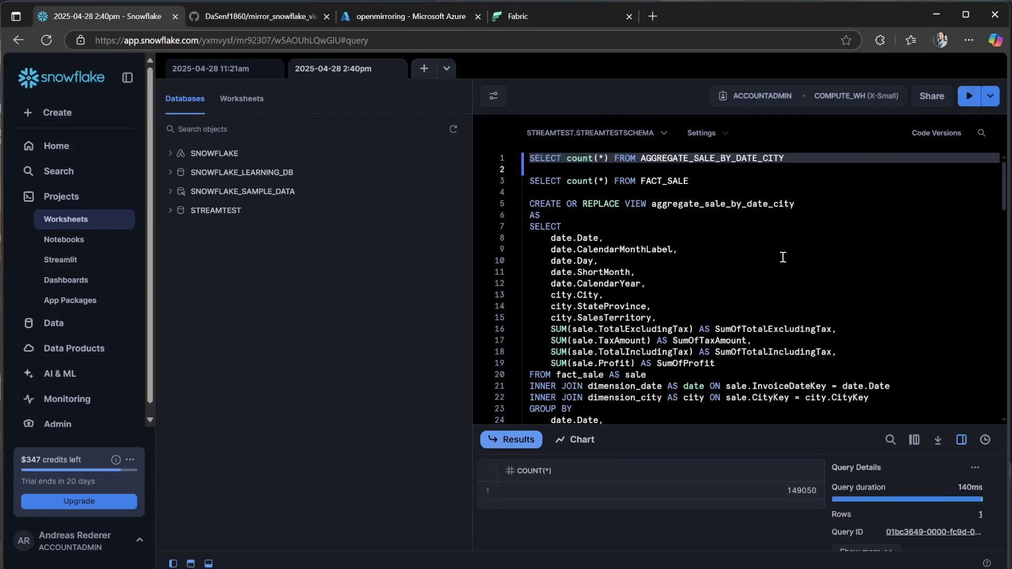
{"action": "scroll", "coordinate": [763, 241], "scroll_direction": "down", "scroll_amount": 10}
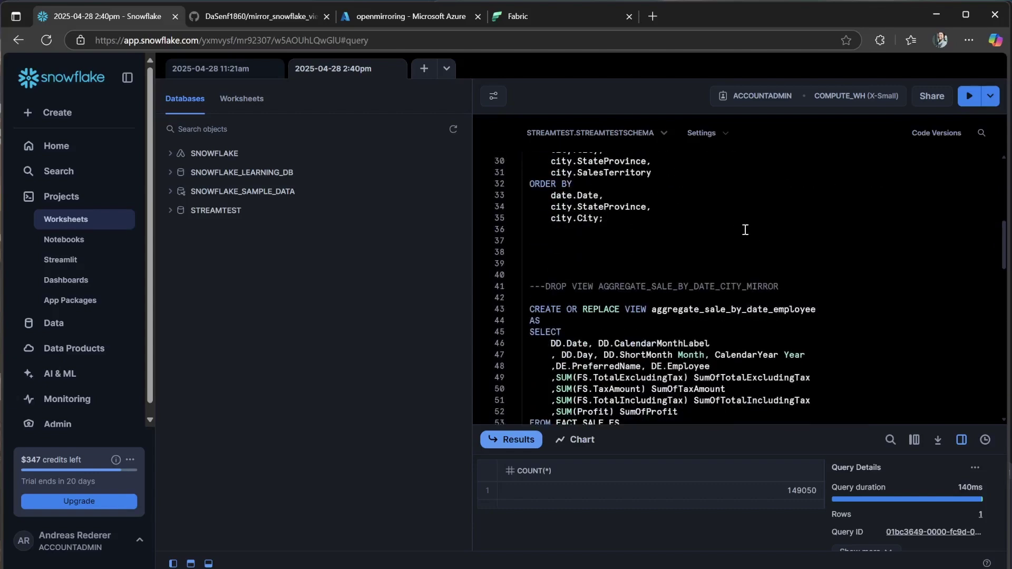
{"action": "scroll", "coordinate": [733, 231], "scroll_direction": "down", "scroll_amount": 5}
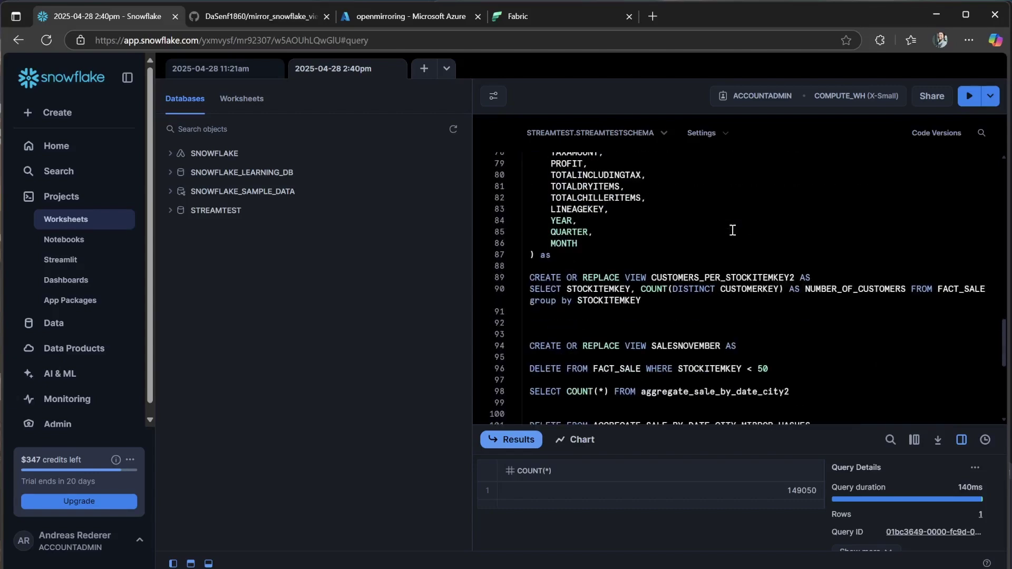
{"action": "left_click", "coordinate": [729, 370]}
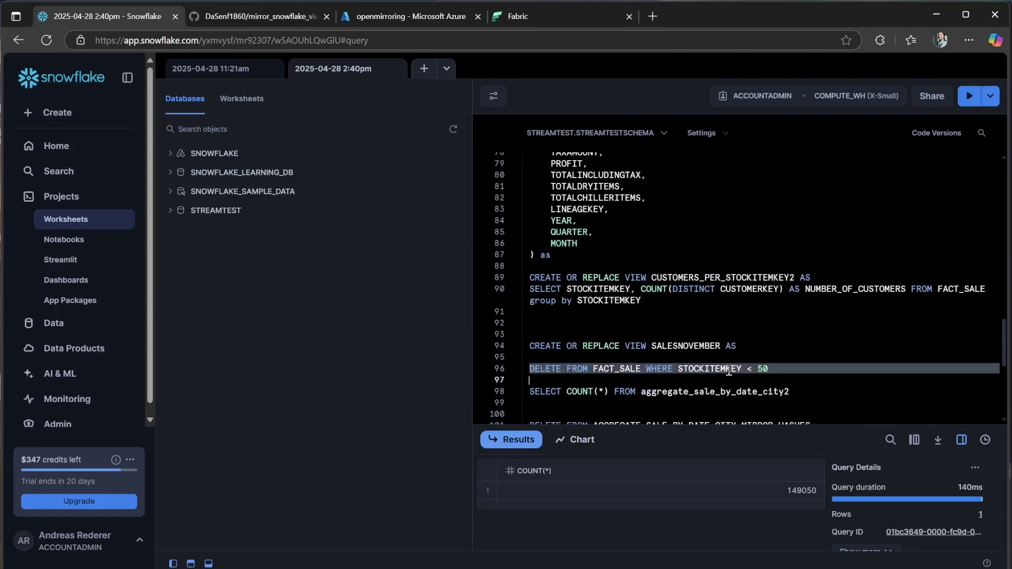
{"action": "key", "text": "ctrl+Return"}
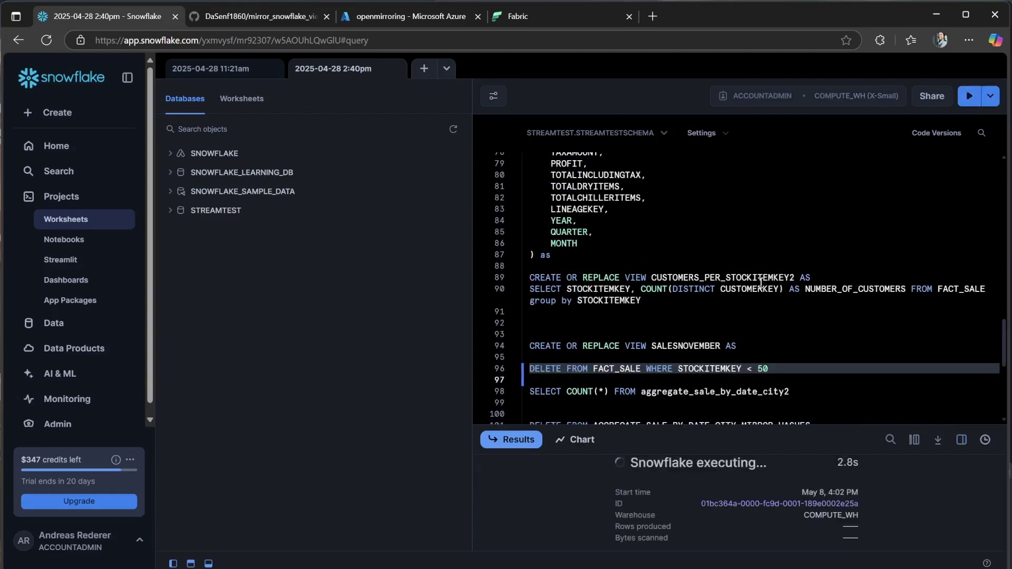
Count the rows of FACT_SALE and of the AGGREGATE_SALE_BY_DATE_CITY view with the queries at the start of the worksheet
{"action": "scroll", "coordinate": [678, 282], "scroll_direction": "up", "scroll_amount": 15}
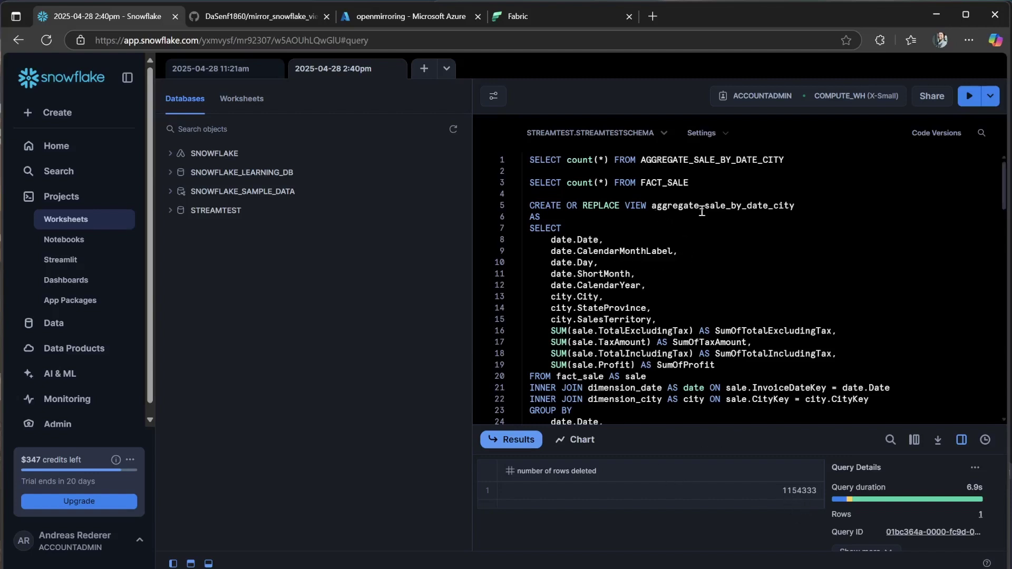
{"action": "triple_click", "coordinate": [663, 182]}
{"action": "left_click", "coordinate": [964, 104]}
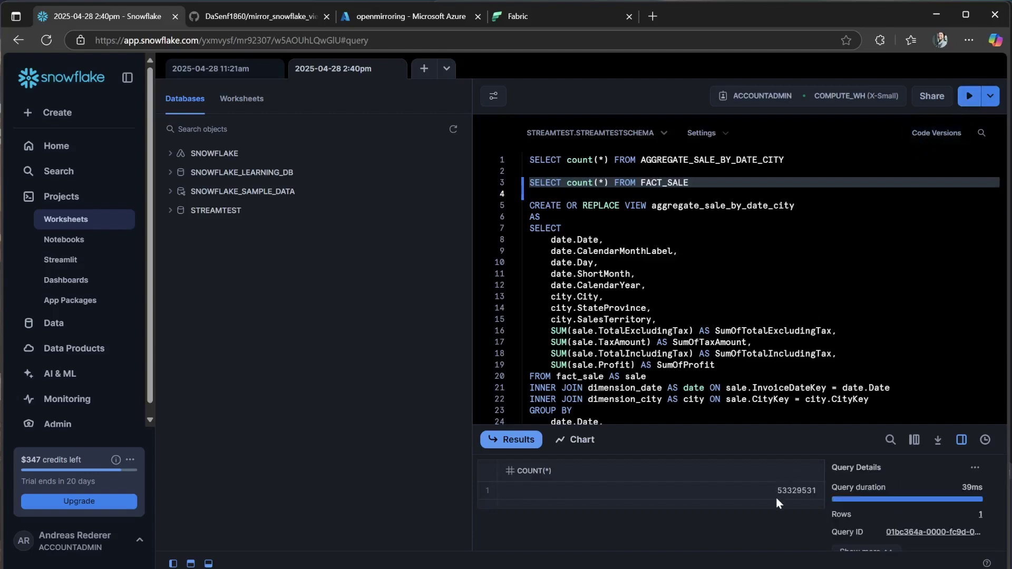
{"action": "triple_click", "coordinate": [742, 164]}
{"action": "left_click", "coordinate": [969, 96]}
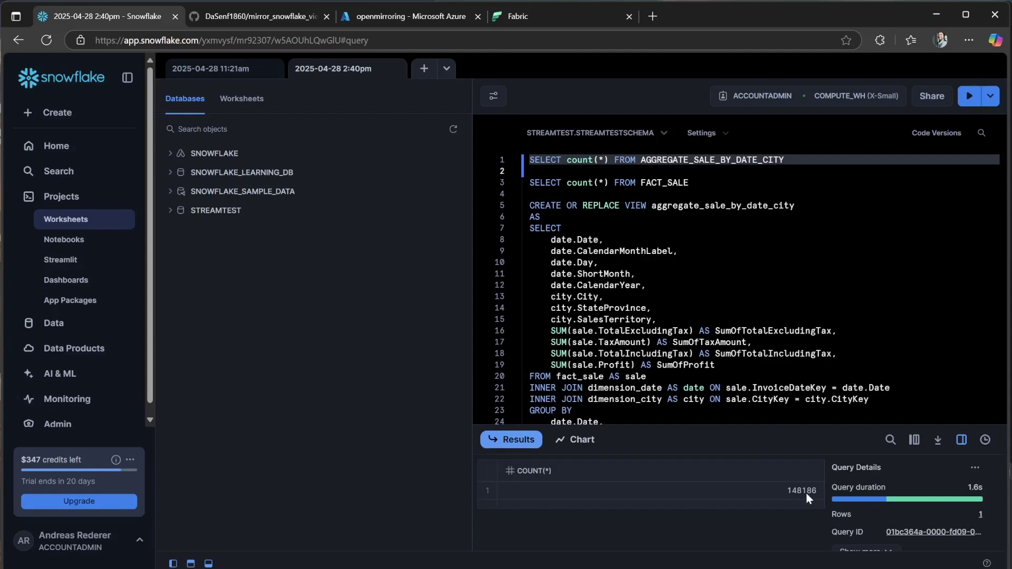
Switch to Fabric and run all cells of the sync_snowflake_views notebook, following the final cell's output
{"action": "left_click", "coordinate": [528, 15]}
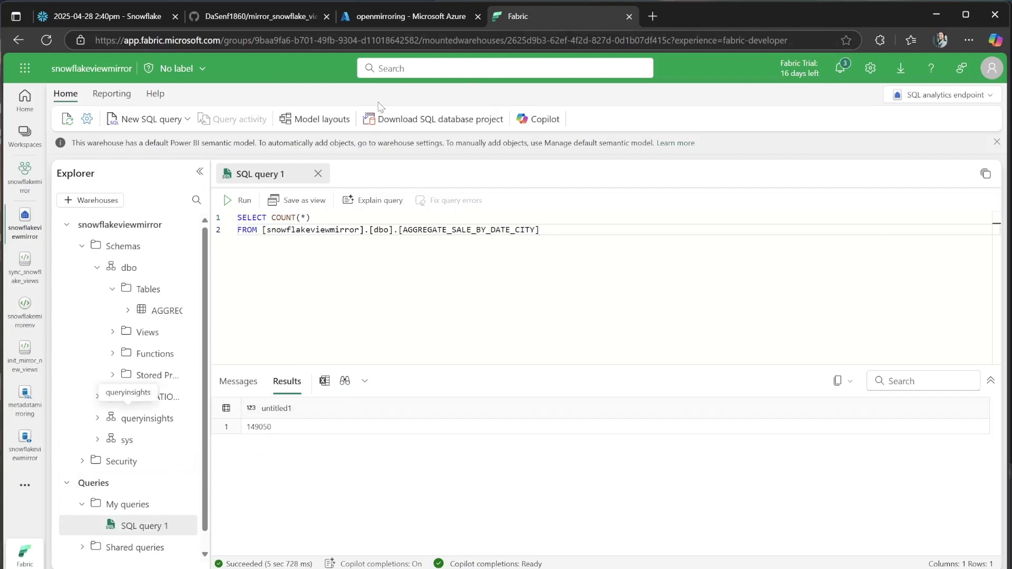
{"action": "left_click", "coordinate": [25, 267]}
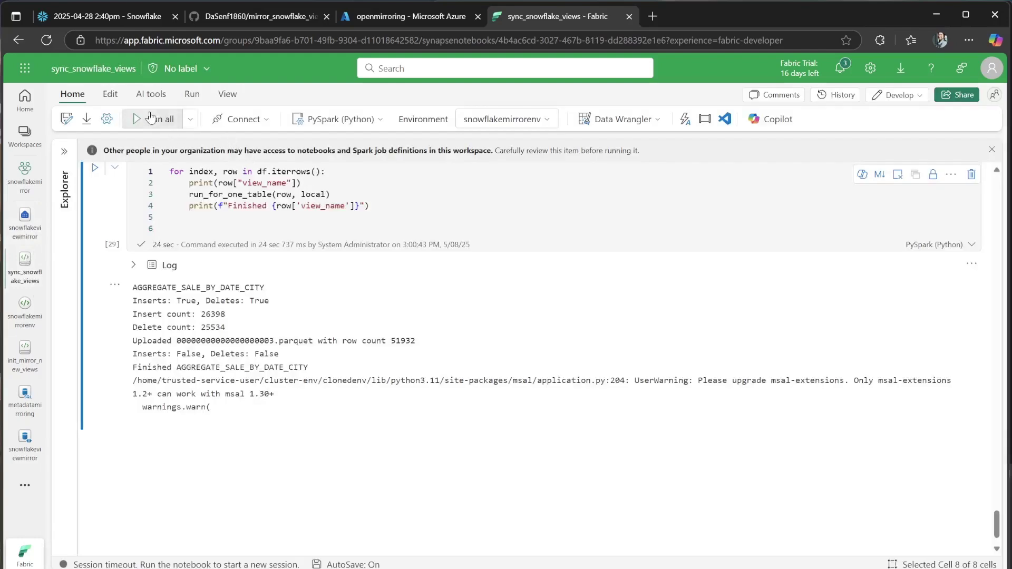
{"action": "left_click", "coordinate": [158, 119]}
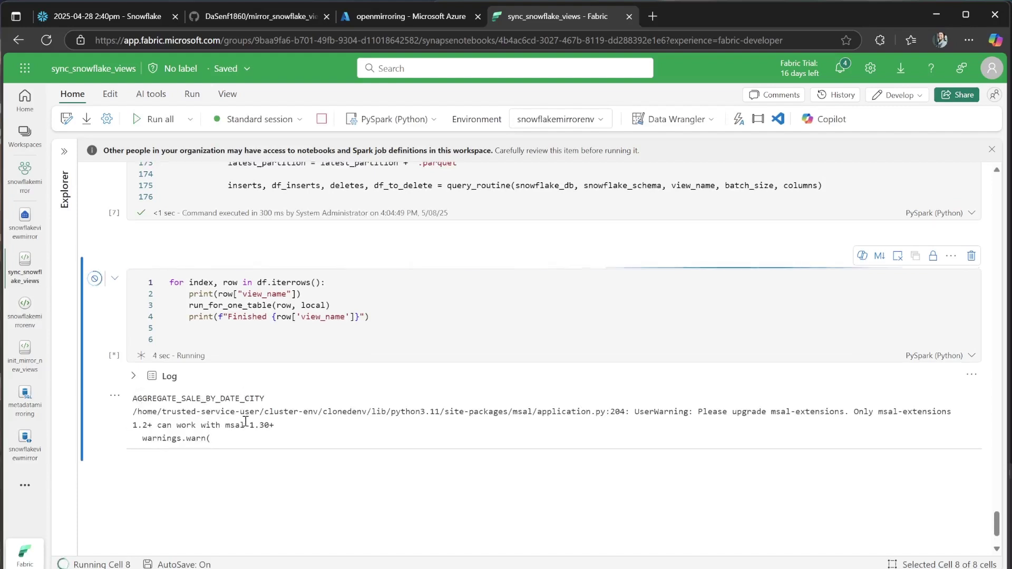
{"action": "scroll", "coordinate": [249, 419], "scroll_direction": "down", "scroll_amount": 1}
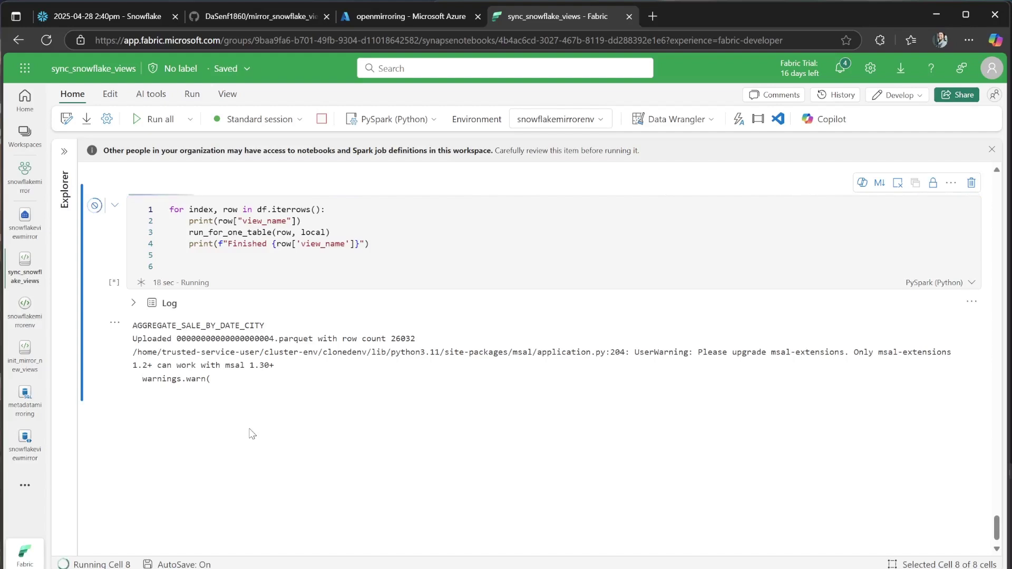
{"action": "mouse_move", "coordinate": [235, 403]}
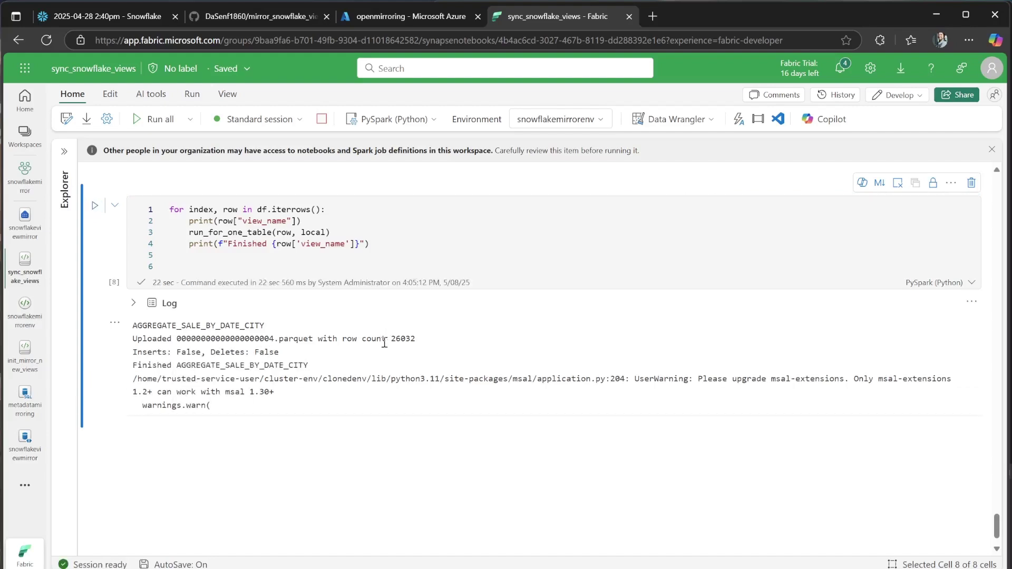
Examine the uploaded parquet file's row count and the insert and delete flags in the final cell's output
{"action": "left_click_drag", "start_coordinate": [389, 338], "coordinate": [424, 342]}
{"action": "left_click", "coordinate": [401, 486]}
{"action": "left_click_drag", "start_coordinate": [275, 351], "coordinate": [132, 325]}
{"action": "left_click", "coordinate": [261, 325]}
{"action": "left_click", "coordinate": [383, 340]}
Open the snowflakeviewmirror mirrored database, refresh the replication status and check the rows replicated for AGGREGATE_SALE_BY_DATE_CITY
{"action": "left_click", "coordinate": [29, 453]}
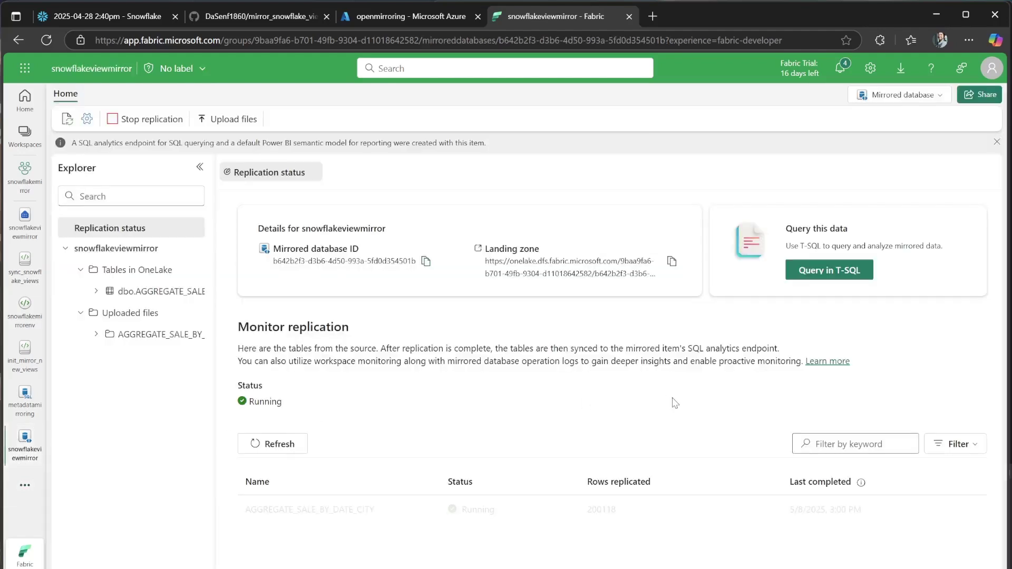
{"action": "left_click_drag", "start_coordinate": [378, 466], "coordinate": [603, 509]}
{"action": "left_click", "coordinate": [616, 435]}
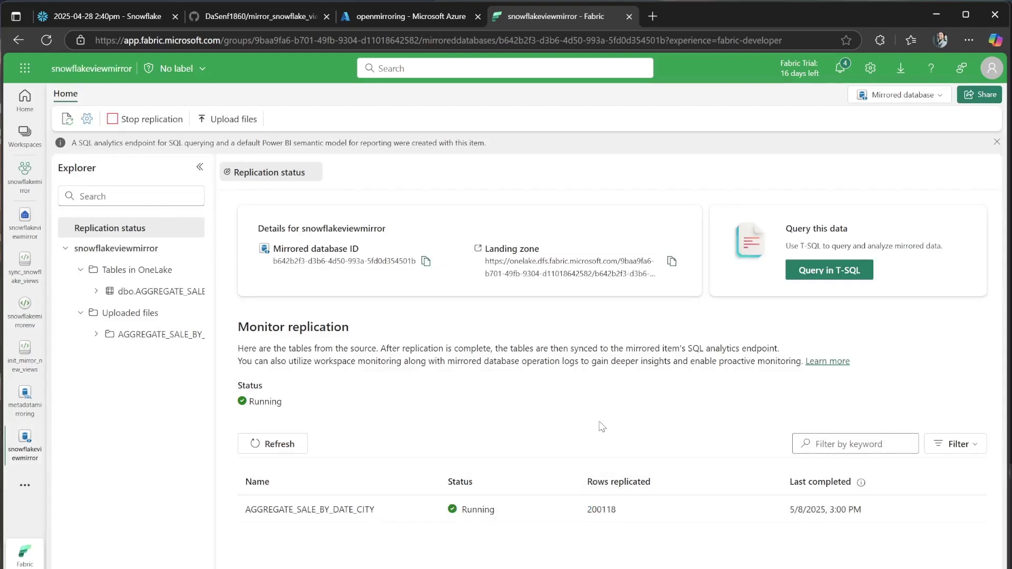
{"action": "left_click", "coordinate": [284, 450]}
{"action": "double_click", "coordinate": [598, 510]}
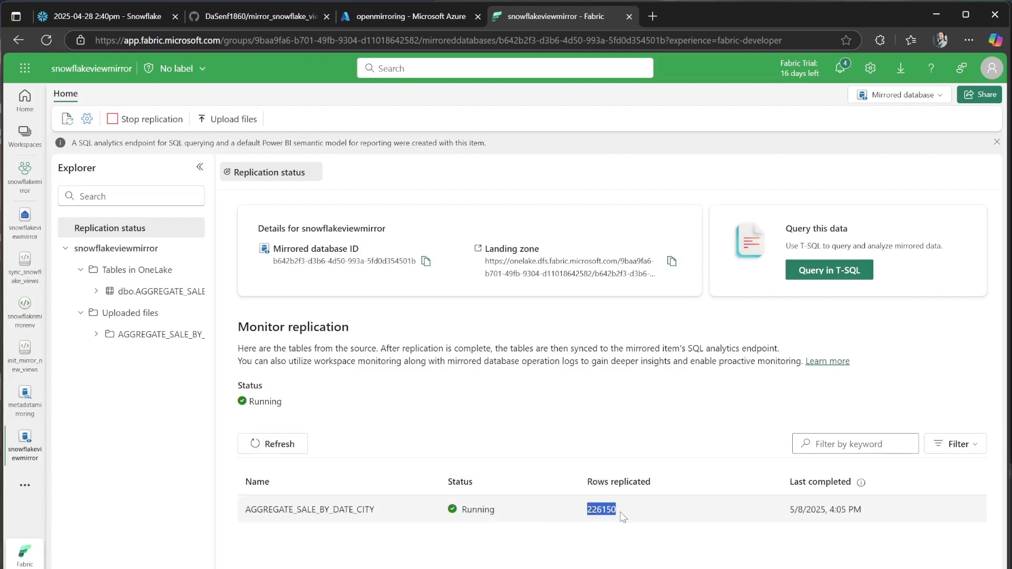
{"action": "left_click", "coordinate": [593, 400]}
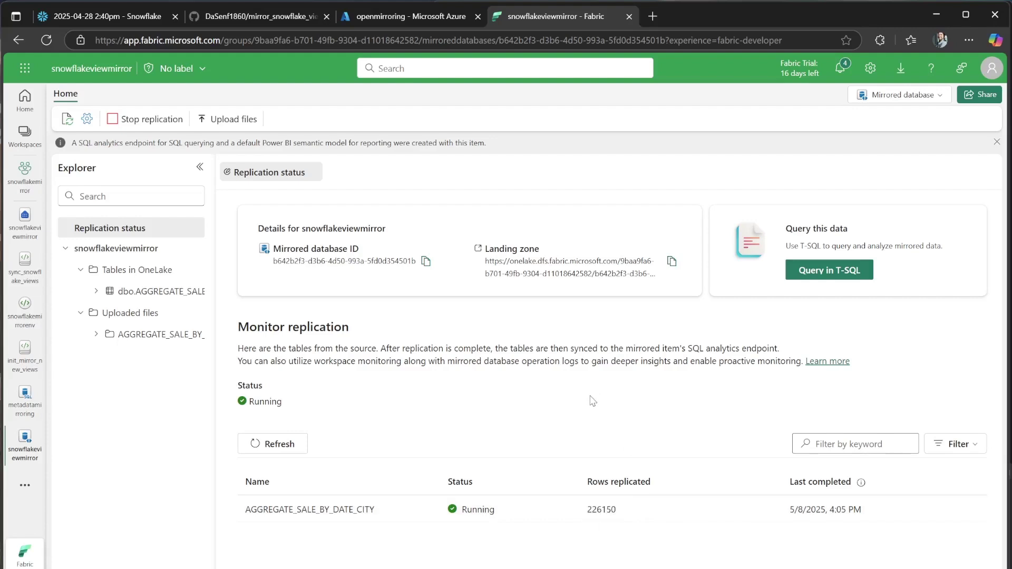
{"action": "left_click_drag", "start_coordinate": [593, 518], "coordinate": [633, 520]}
{"action": "left_click", "coordinate": [543, 416]}
Rerun the AGGREGATE_SALE_BY_DATE_CITY count in the mirrored database's SQL analytics endpoint and compare it with the Snowflake worksheet's result
{"action": "left_click", "coordinate": [902, 95]}
{"action": "left_click", "coordinate": [796, 151]}
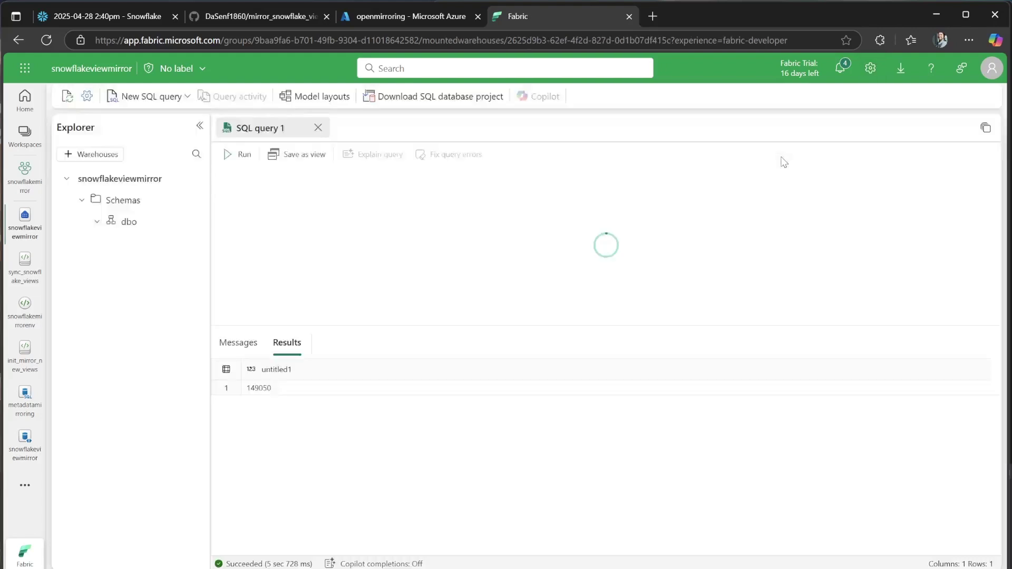
{"action": "left_click_drag", "start_coordinate": [543, 230], "coordinate": [218, 195]}
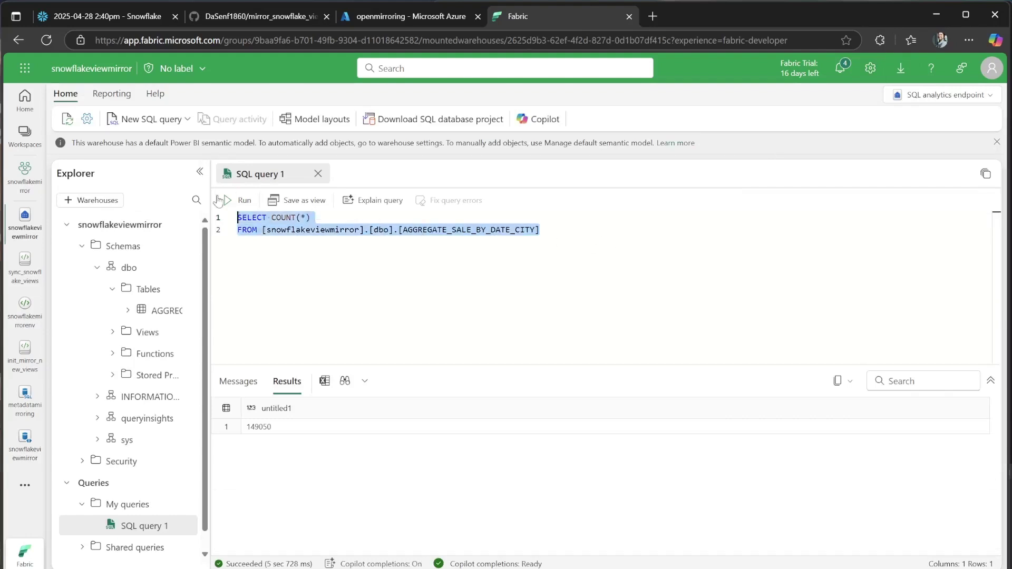
{"action": "left_click", "coordinate": [236, 203]}
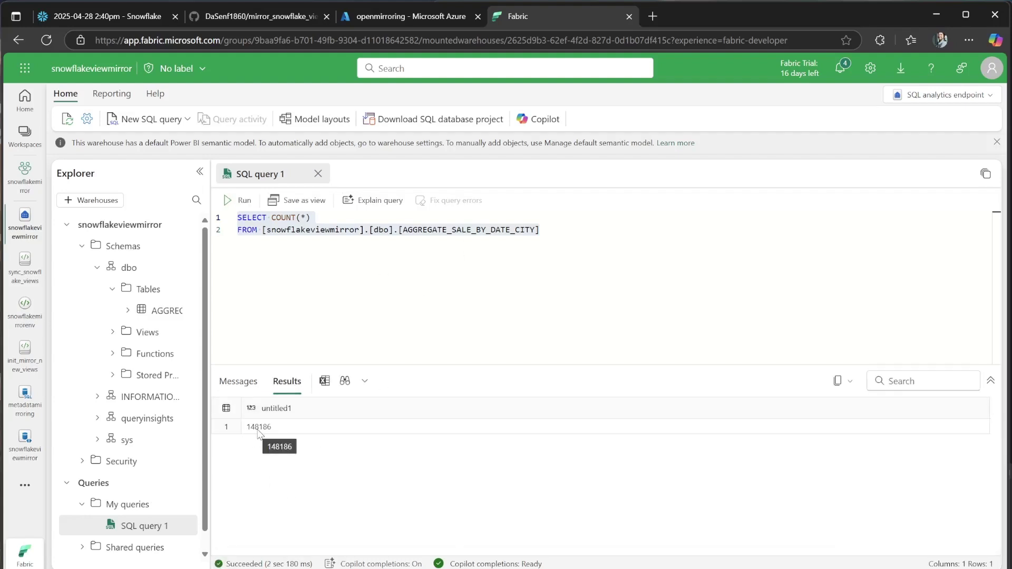
{"action": "left_click", "coordinate": [106, 16]}
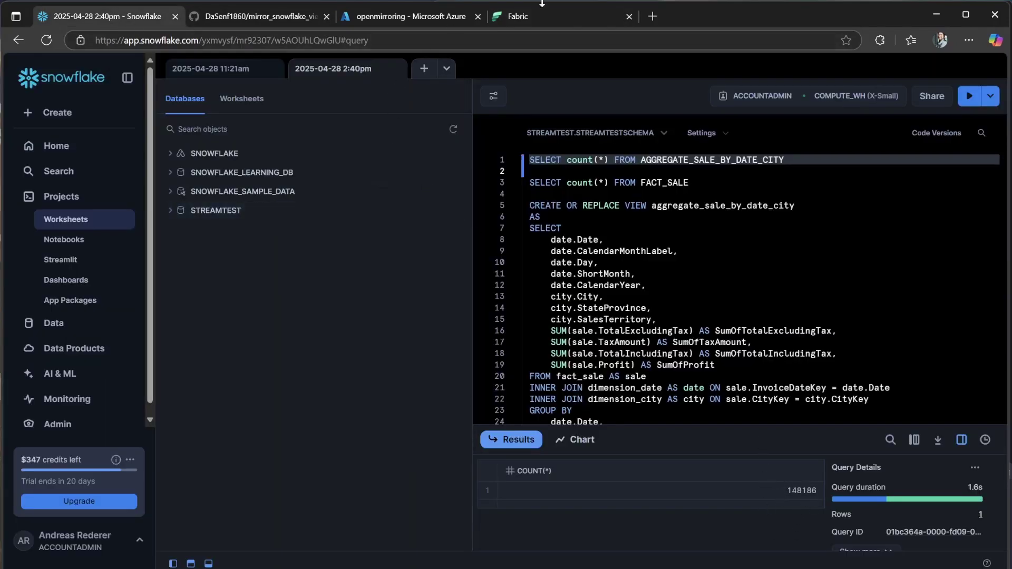
{"action": "left_click", "coordinate": [549, 17]}
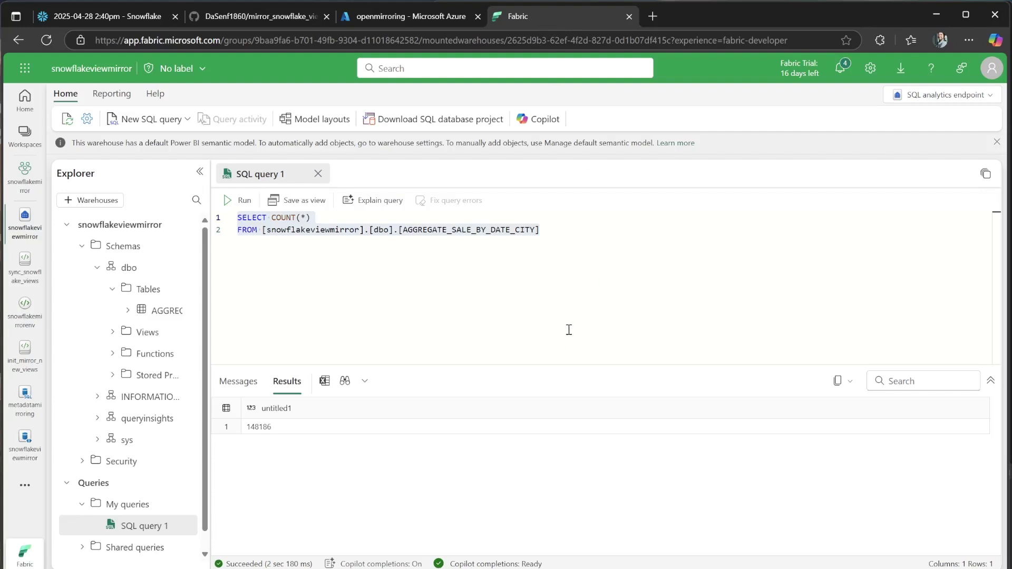
{"action": "left_click", "coordinate": [570, 296]}
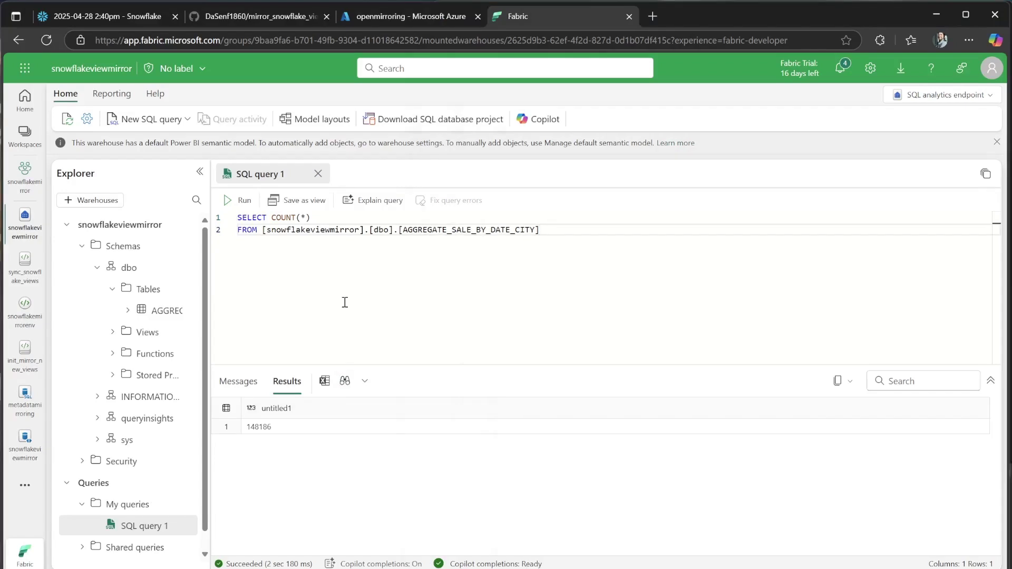
Reopen the sync_snowflake_views notebook from the snowflakemirror workspace and display its run, pipeline and schedule options
{"action": "left_click", "coordinate": [30, 180]}
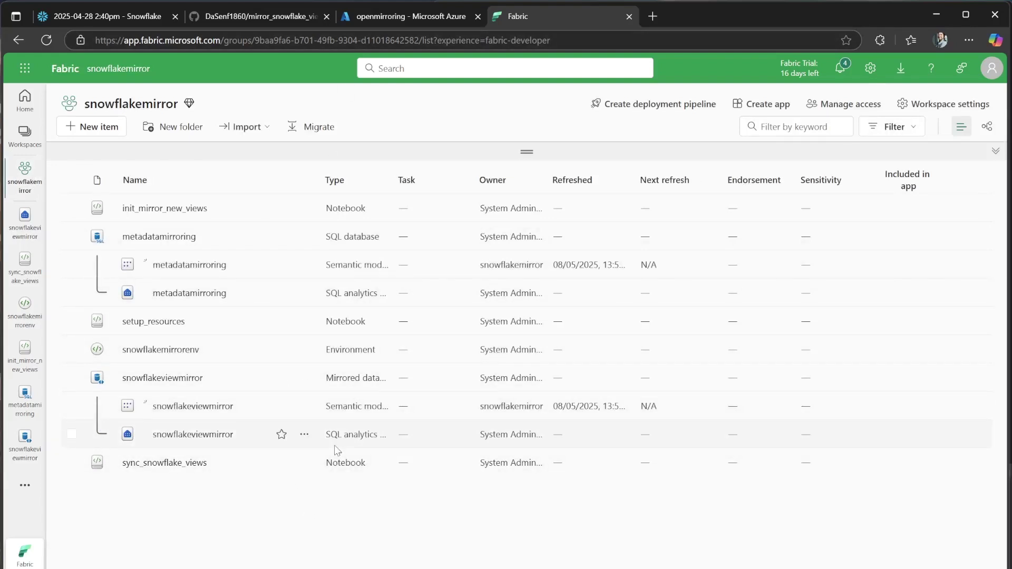
{"action": "left_click", "coordinate": [304, 464]}
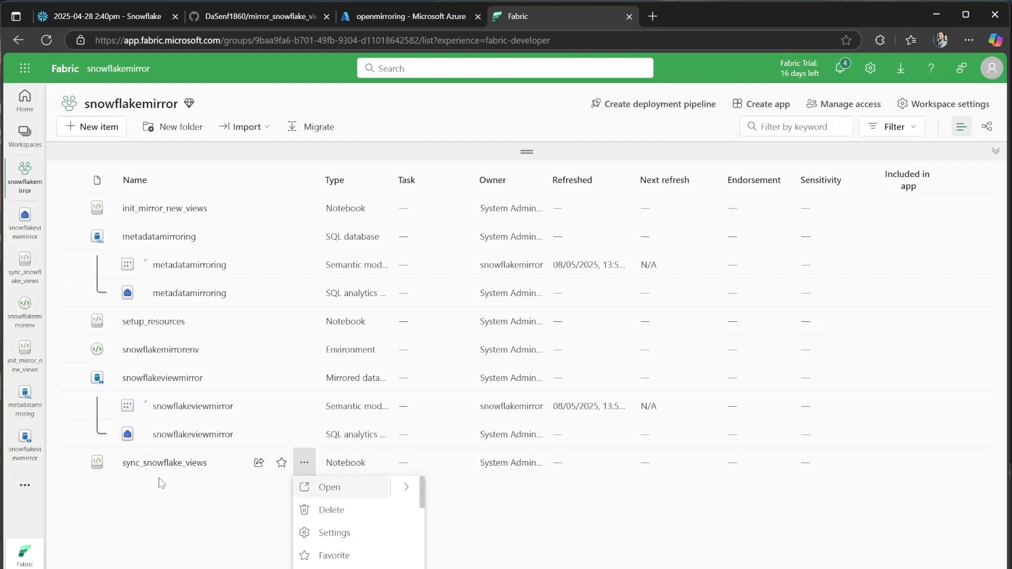
{"action": "left_click", "coordinate": [148, 464]}
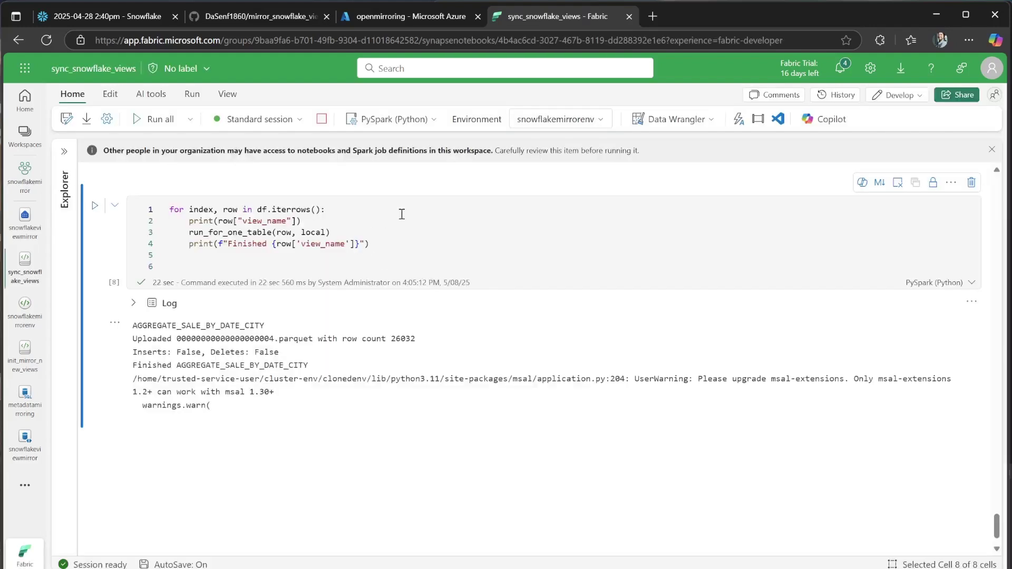
{"action": "left_click", "coordinate": [192, 94]}
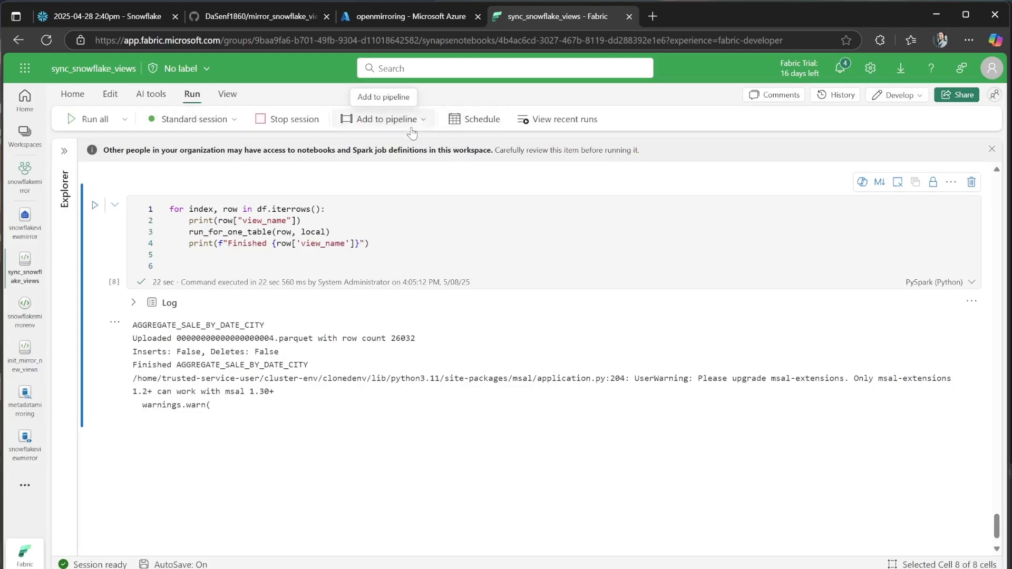
Review the sync_snowflake_views code from the imports through the id parameter and metadata query cells to the final cell's output
{"action": "scroll", "coordinate": [416, 435], "scroll_direction": "up", "scroll_amount": 5}
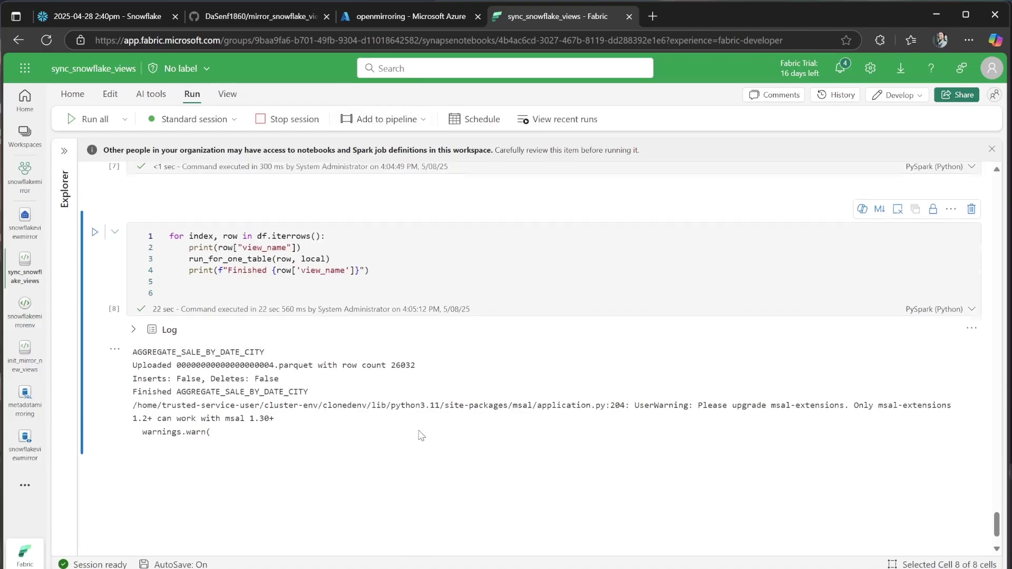
{"action": "scroll", "coordinate": [407, 449], "scroll_direction": "up", "scroll_amount": 20}
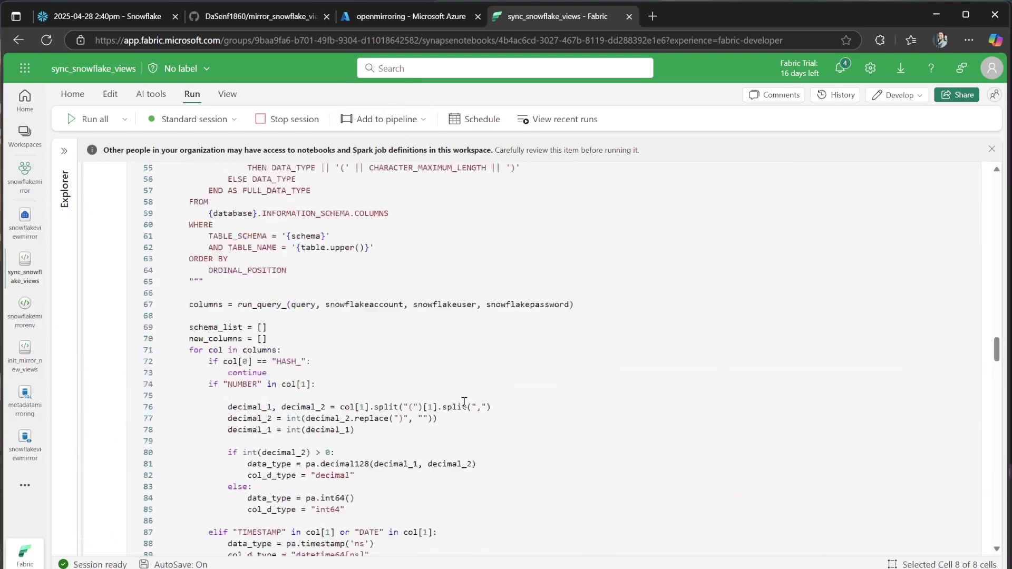
{"action": "scroll", "coordinate": [463, 434], "scroll_direction": "up", "scroll_amount": 5}
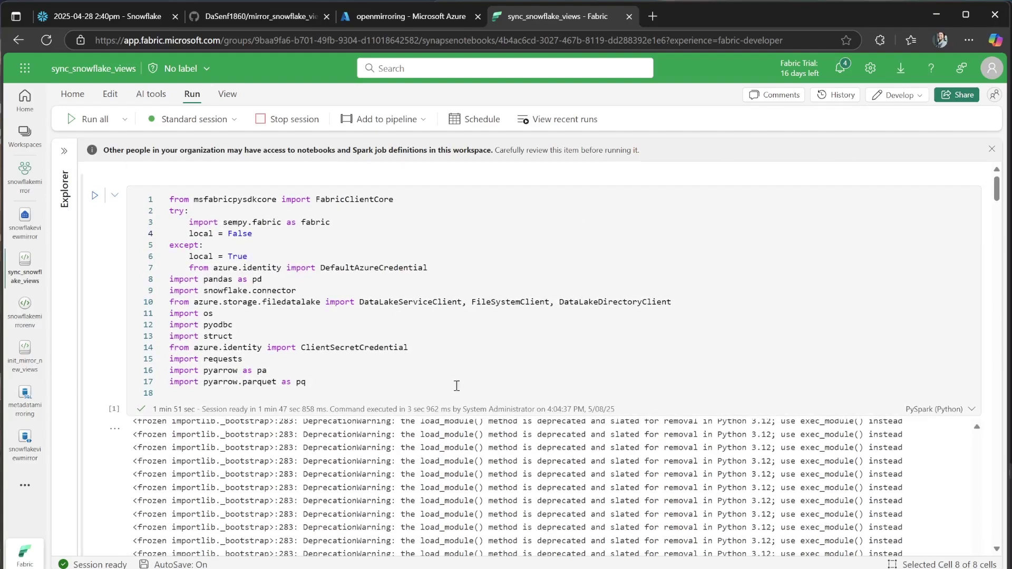
{"action": "scroll", "coordinate": [263, 406], "scroll_direction": "down", "scroll_amount": 15}
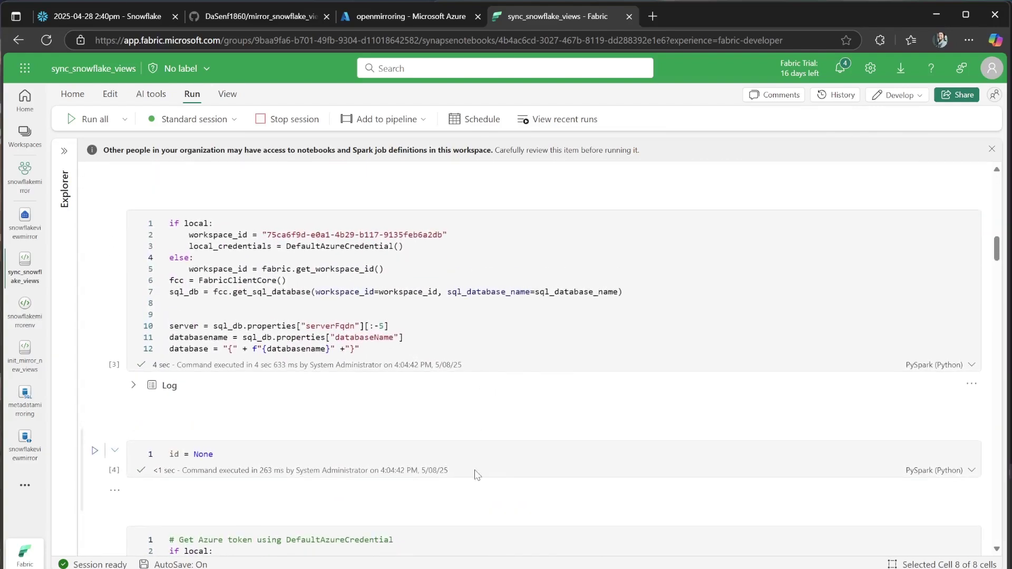
{"action": "scroll", "coordinate": [266, 286], "scroll_direction": "up", "scroll_amount": 15}
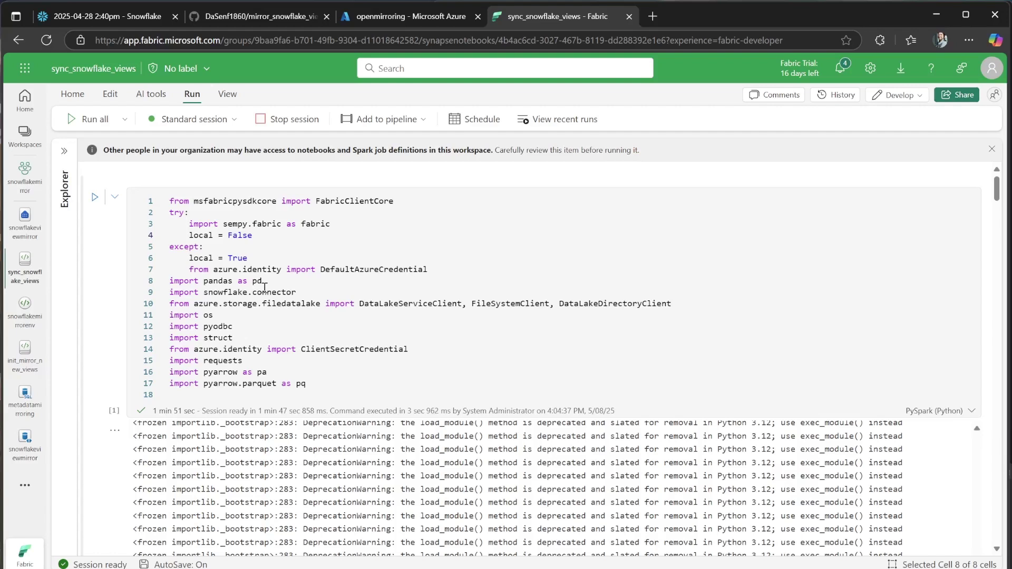
{"action": "scroll", "coordinate": [338, 316], "scroll_direction": "down", "scroll_amount": 1}
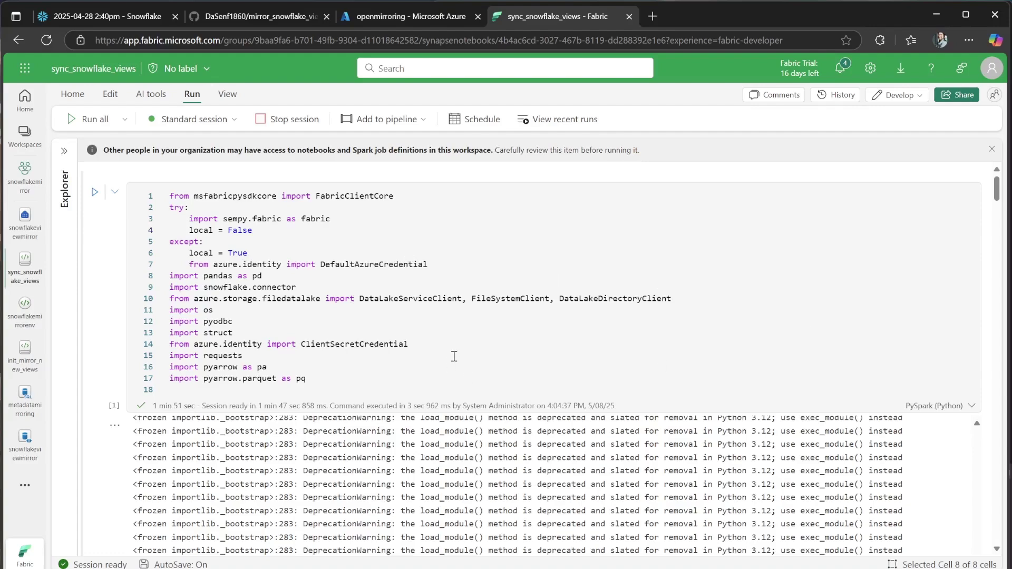
{"action": "scroll", "coordinate": [456, 353], "scroll_direction": "down", "scroll_amount": 10}
{"action": "scroll", "coordinate": [343, 425], "scroll_direction": "down", "scroll_amount": 6}
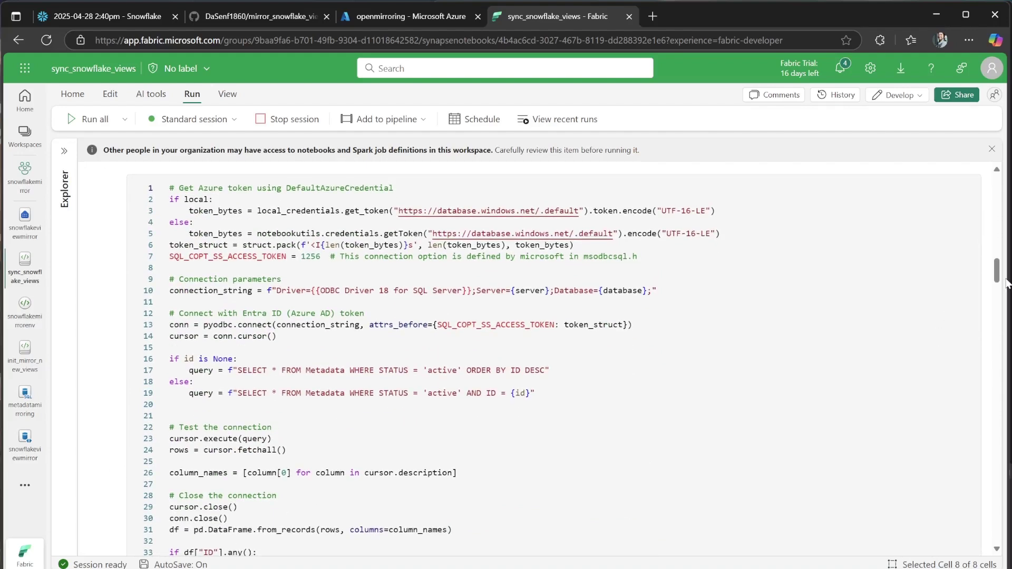
{"action": "left_click_drag", "start_coordinate": [996, 270], "coordinate": [996, 521]}
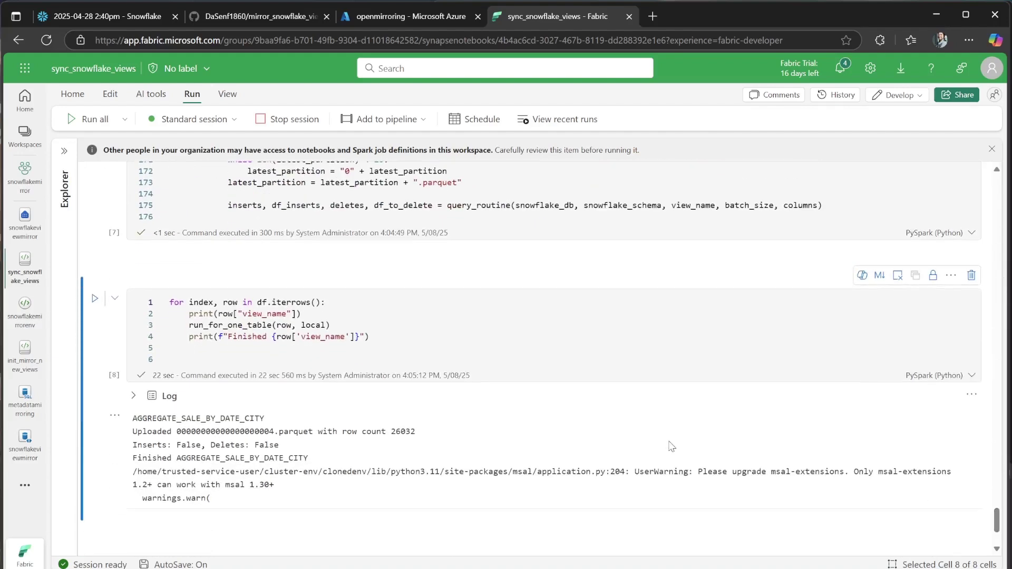